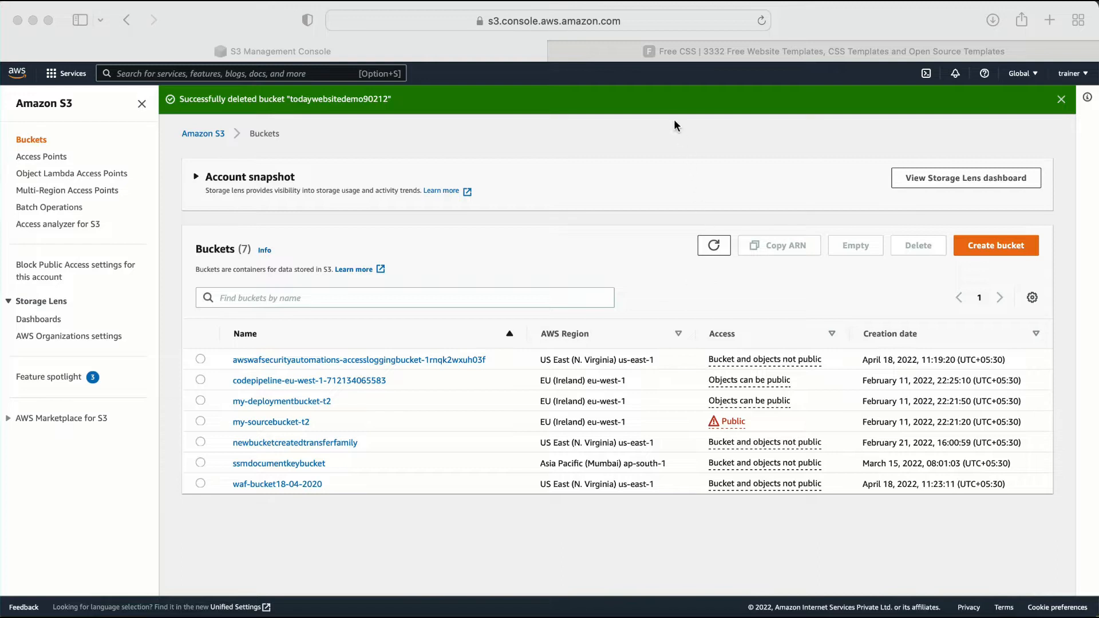
Switch to the Free CSS site and look over the templates and categories offered on its home page.
left_click(606, 51)
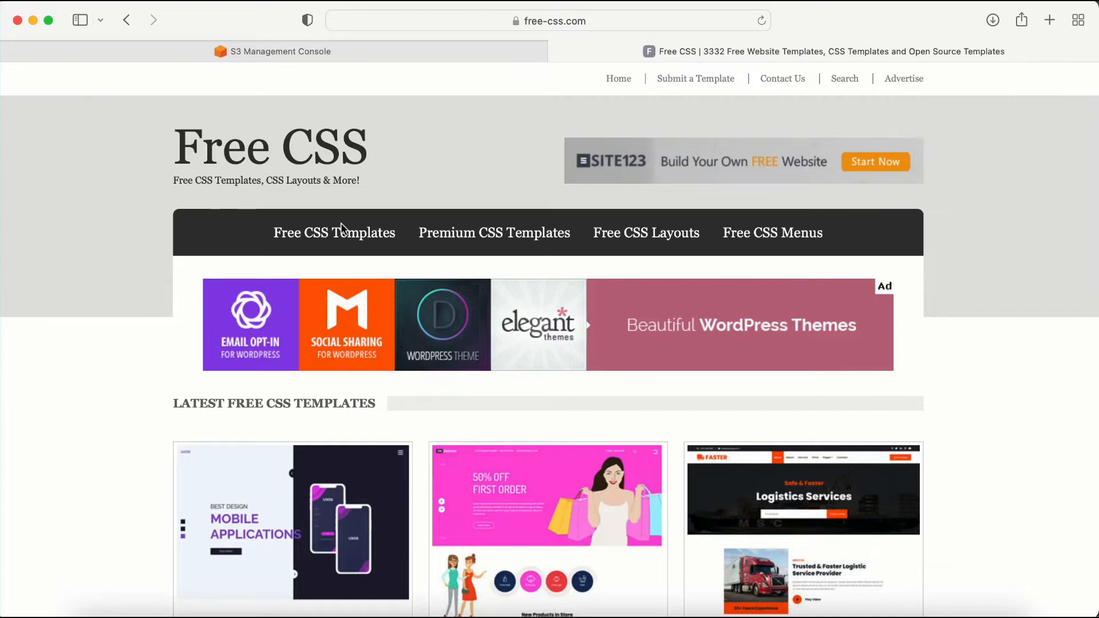
scroll(316, 284, "down", 2)
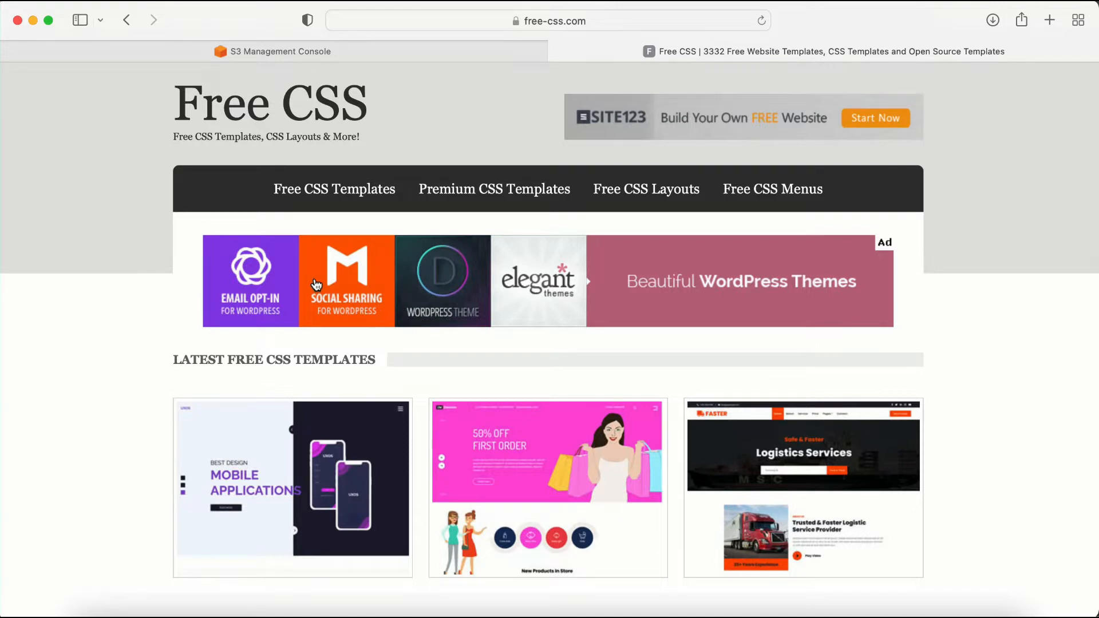
scroll(316, 284, "up", 2)
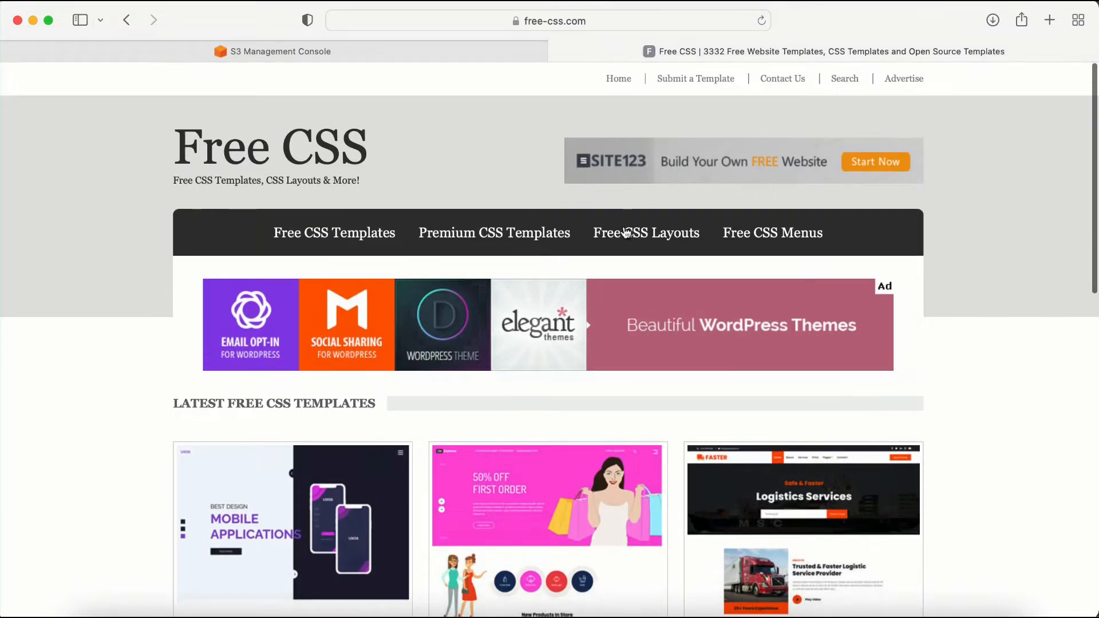
scroll(614, 252, "down", 10)
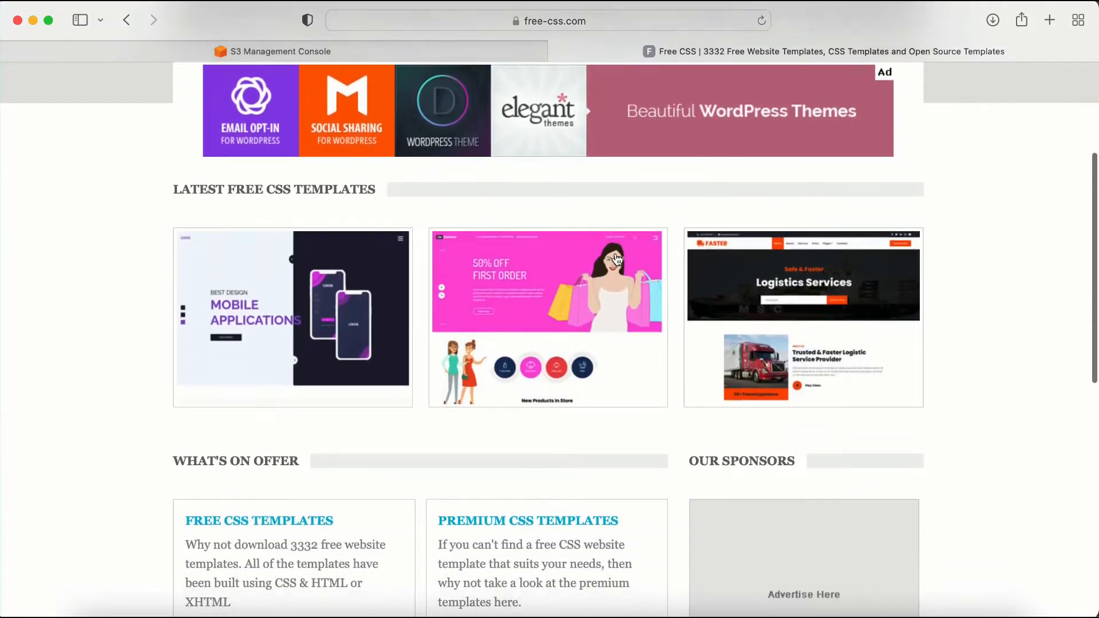
scroll(616, 253, "up", 2)
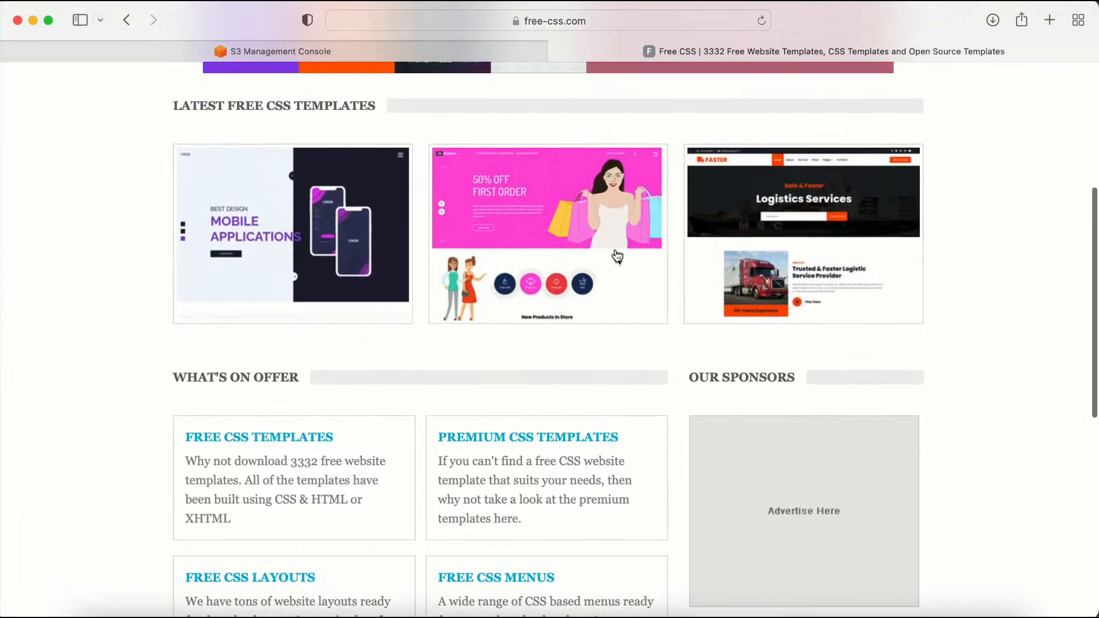
scroll(616, 253, "down", 7)
scroll(616, 249, "down", 3)
scroll(616, 249, "up", 18)
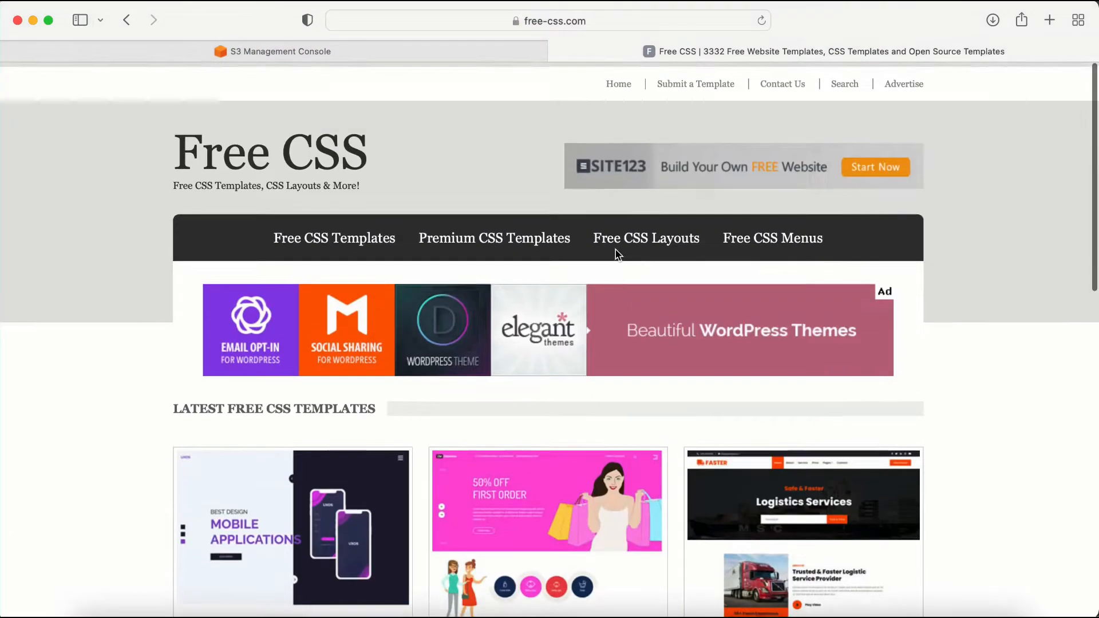
Open the Careo template from the free CSS templates list and view its details and download options.
left_click(315, 239)
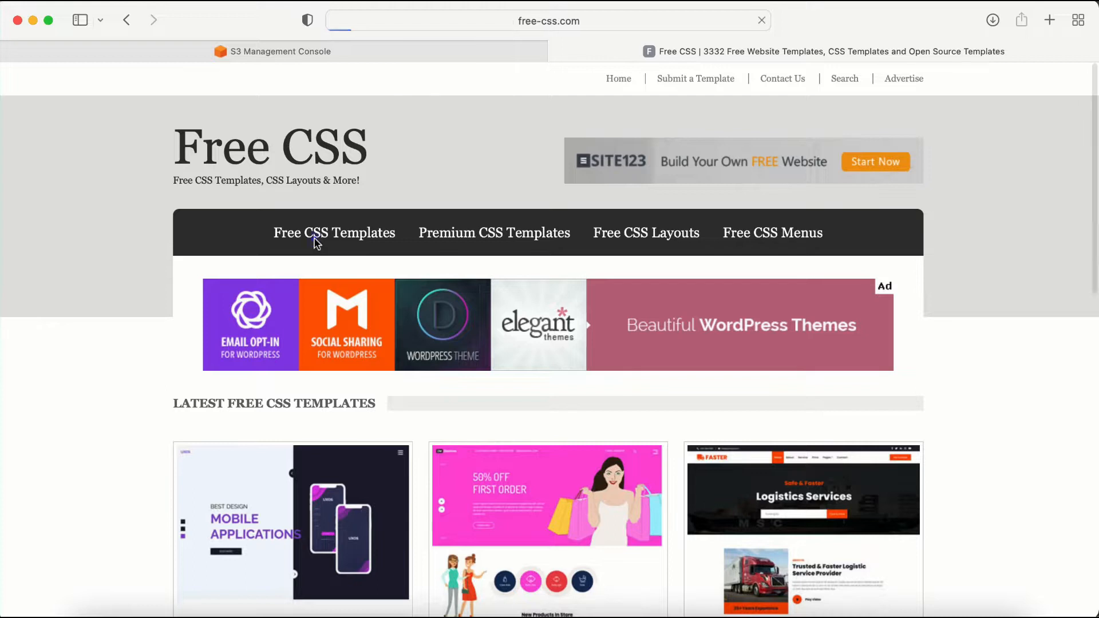
scroll(432, 343, "down", 3)
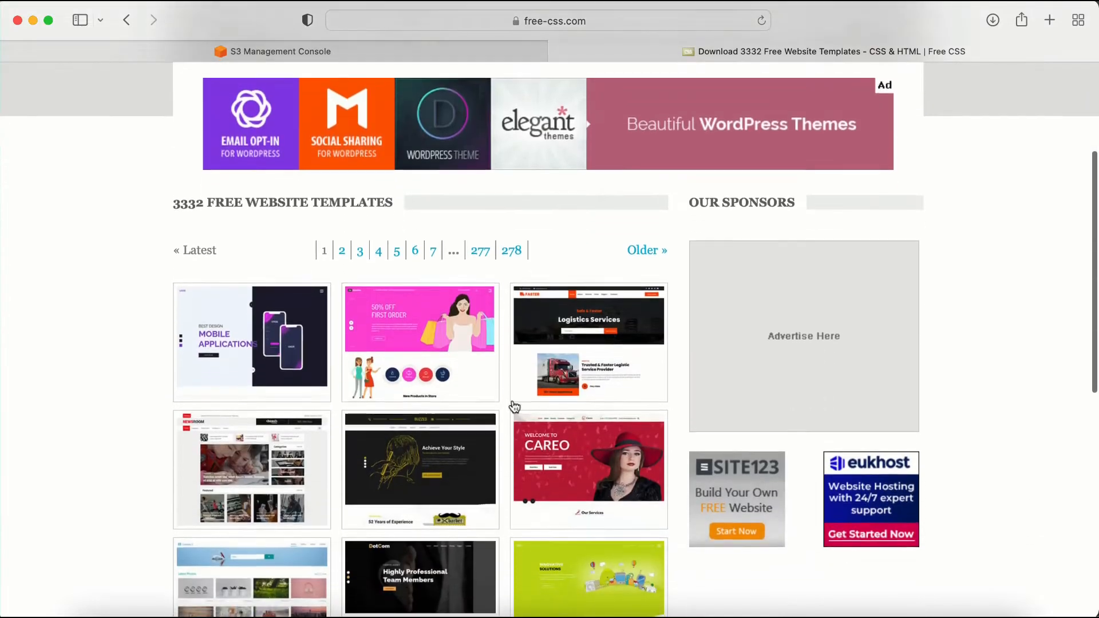
scroll(578, 371, "down", 6)
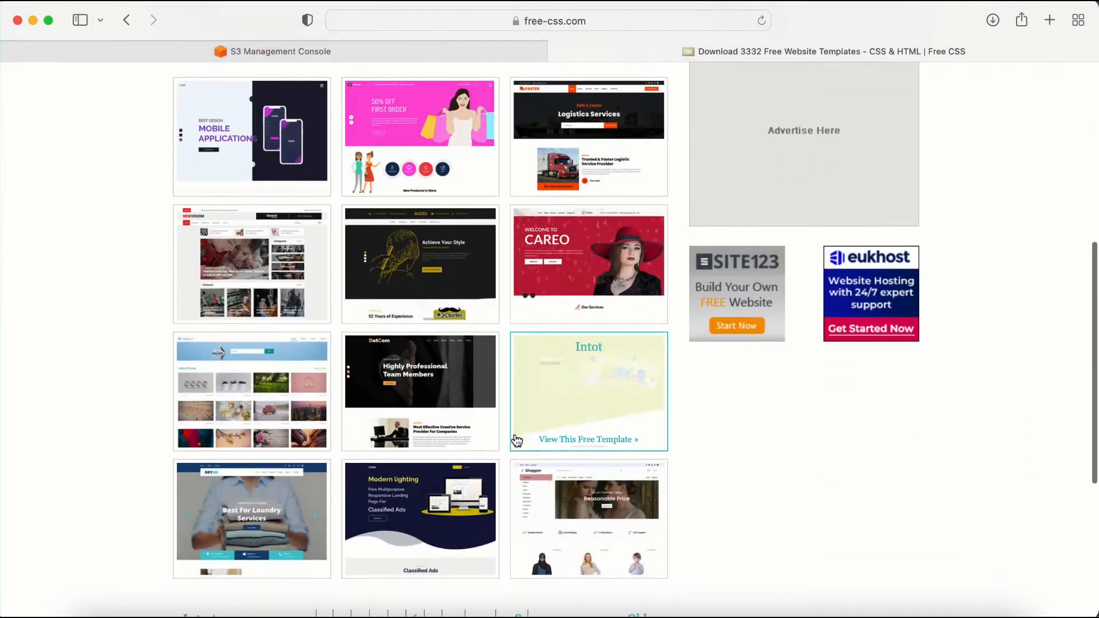
left_click(577, 279)
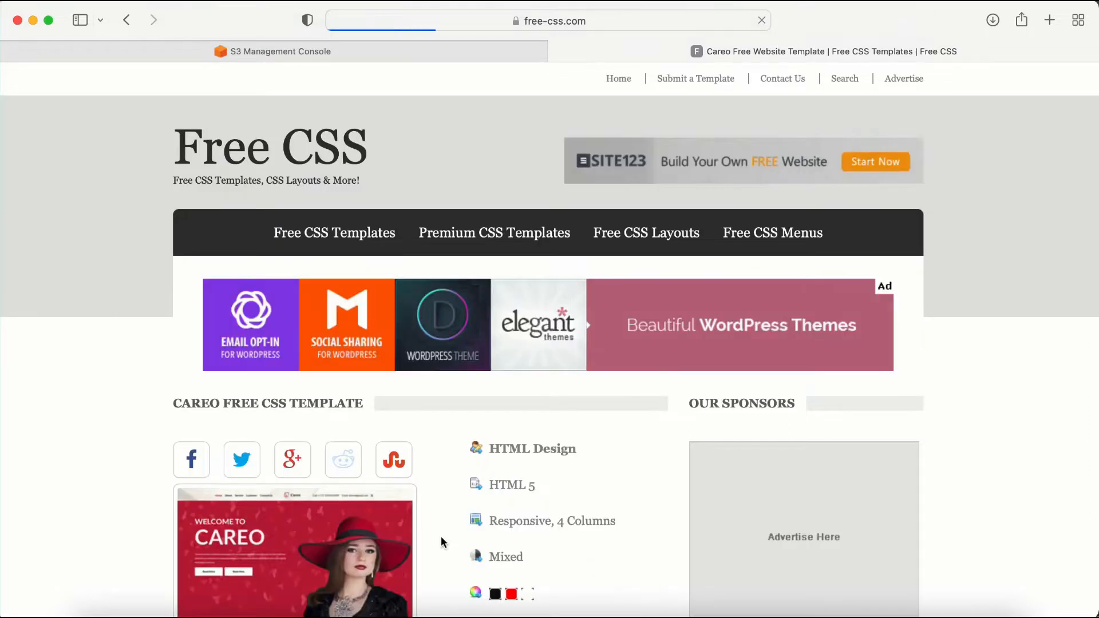
scroll(442, 540, "down", 4)
scroll(442, 541, "down", 6)
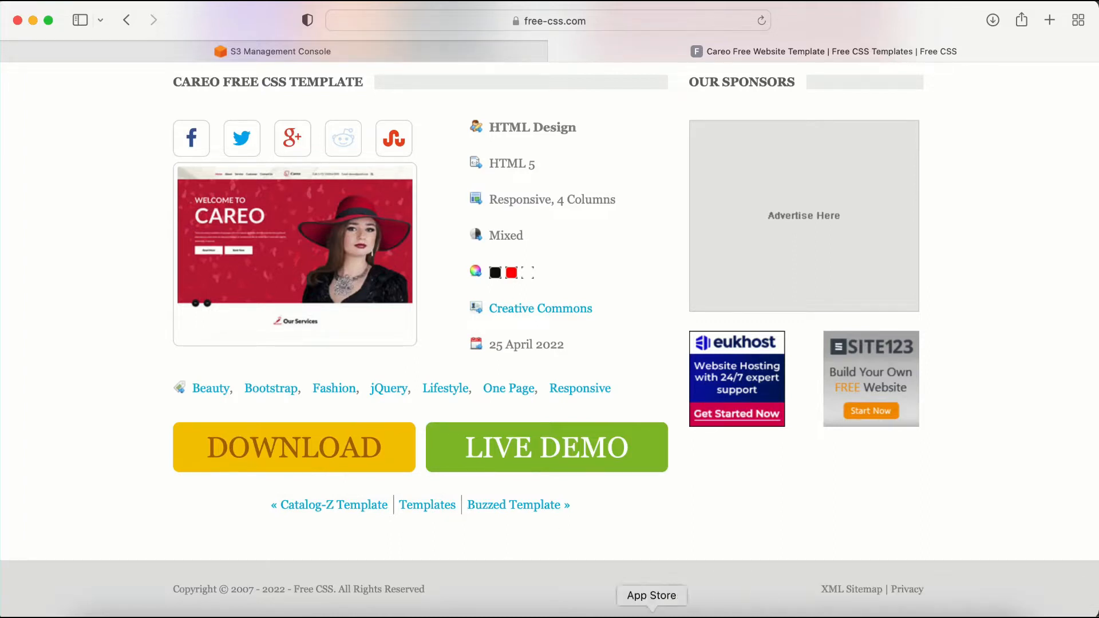
Switch to Finder, examine the files inside the careo folder in Downloads, and return to Safari.
left_click(927, 614)
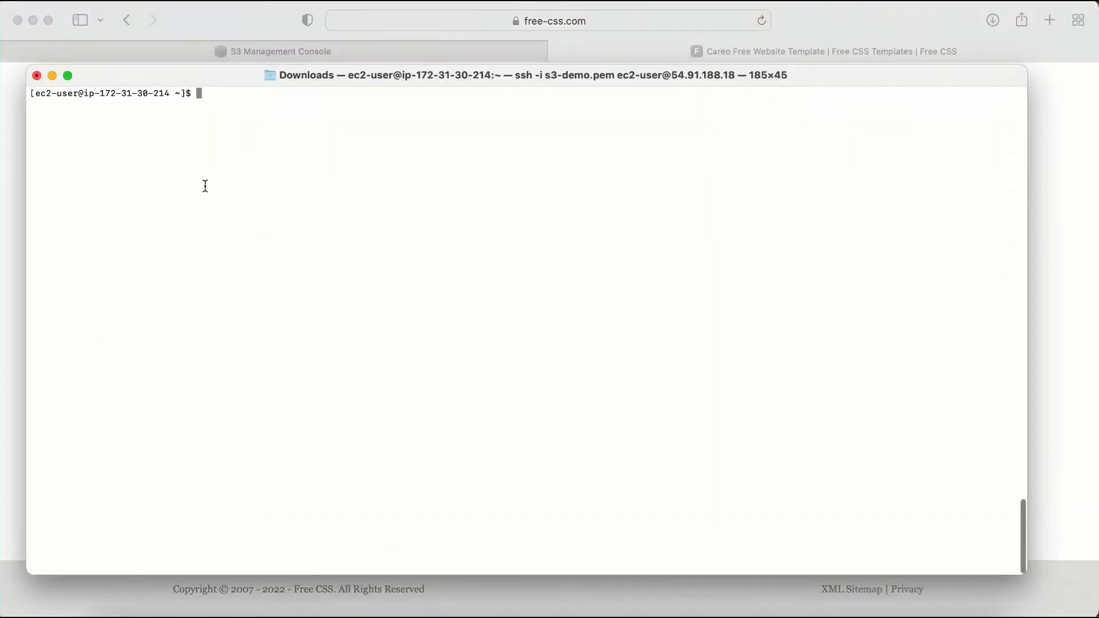
left_click(51, 75)
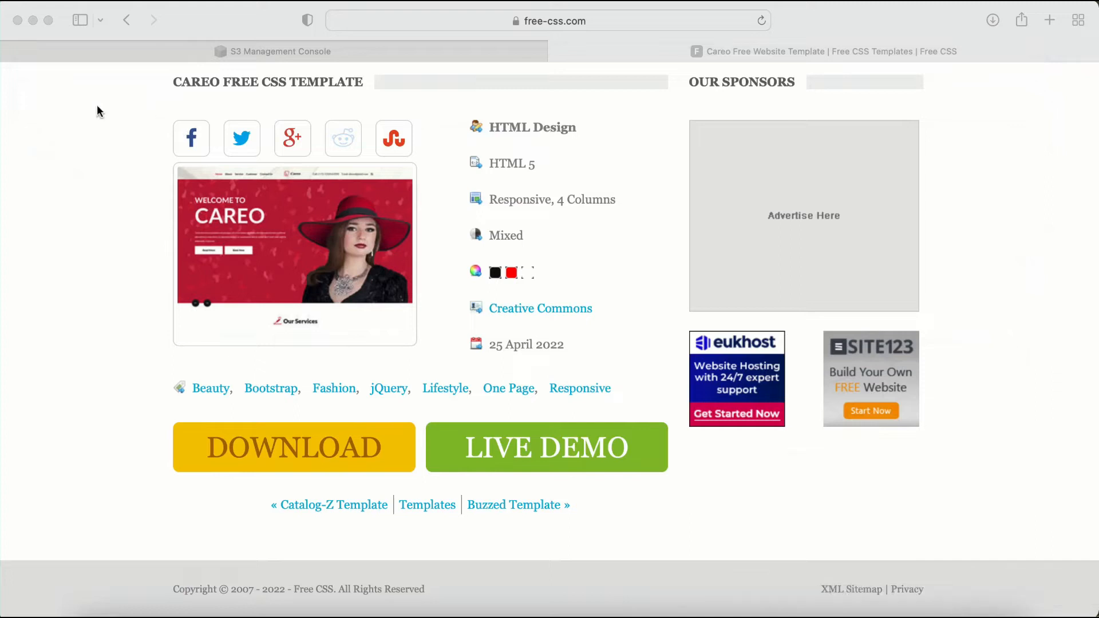
left_click(34, 21)
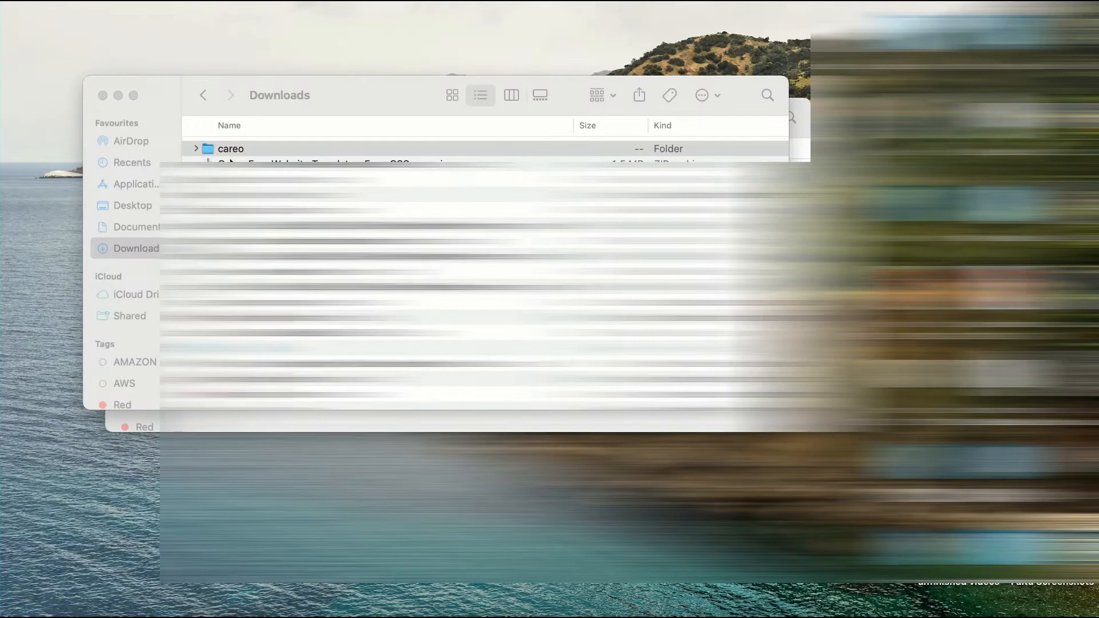
double_click(223, 150)
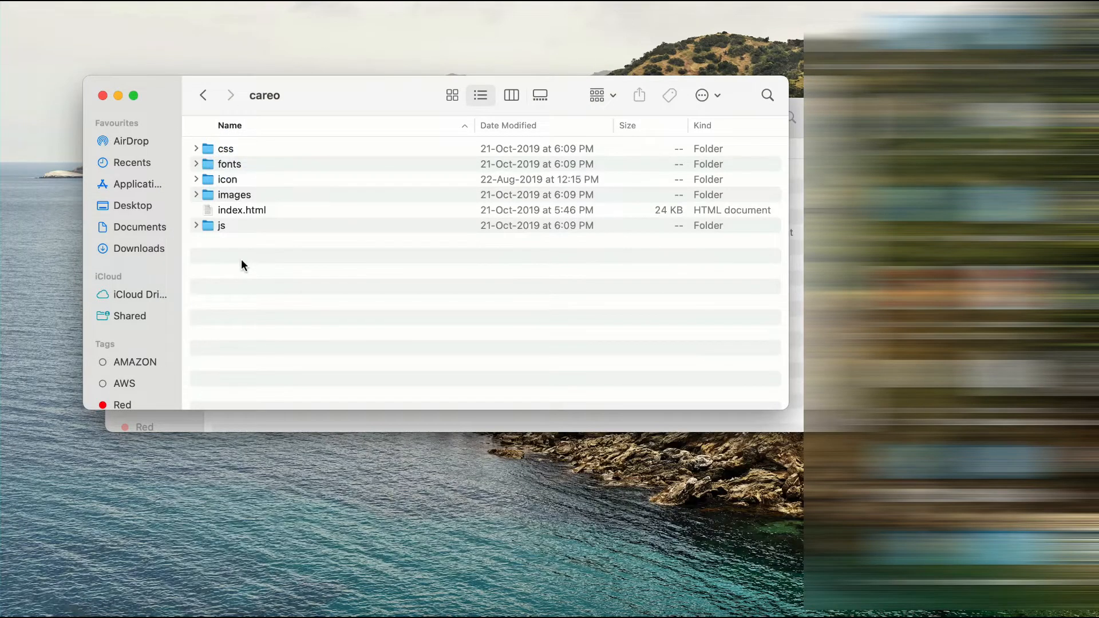
left_click(240, 258)
key("super+a")
left_click(317, 341)
left_click(244, 614)
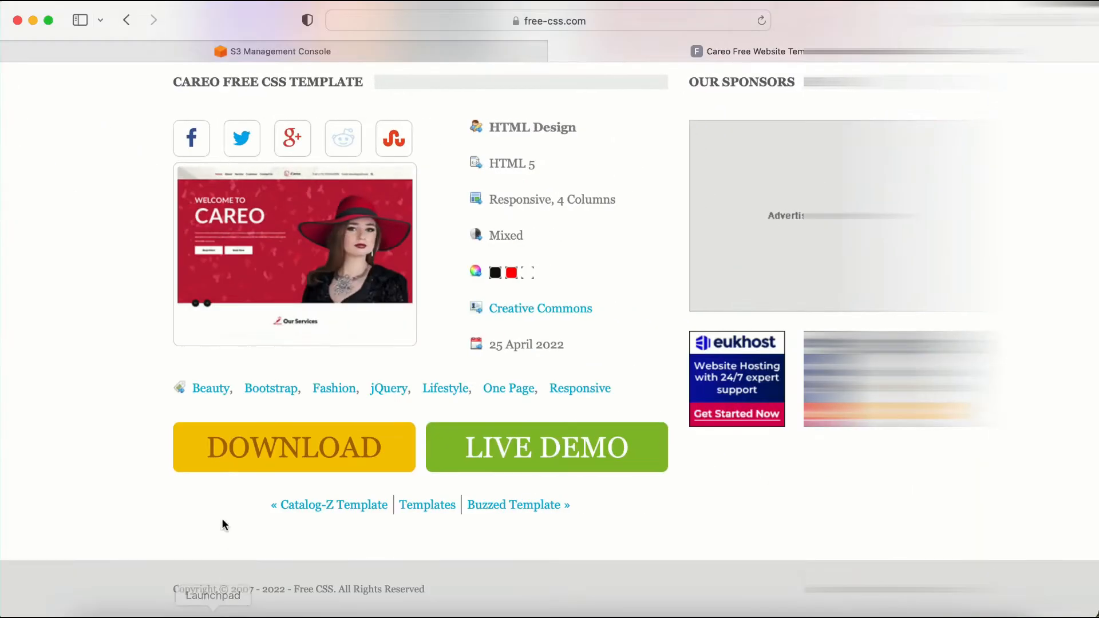
Start a new bucket in the S3 console and name it todaywebsitedemo90212.
left_click(214, 54)
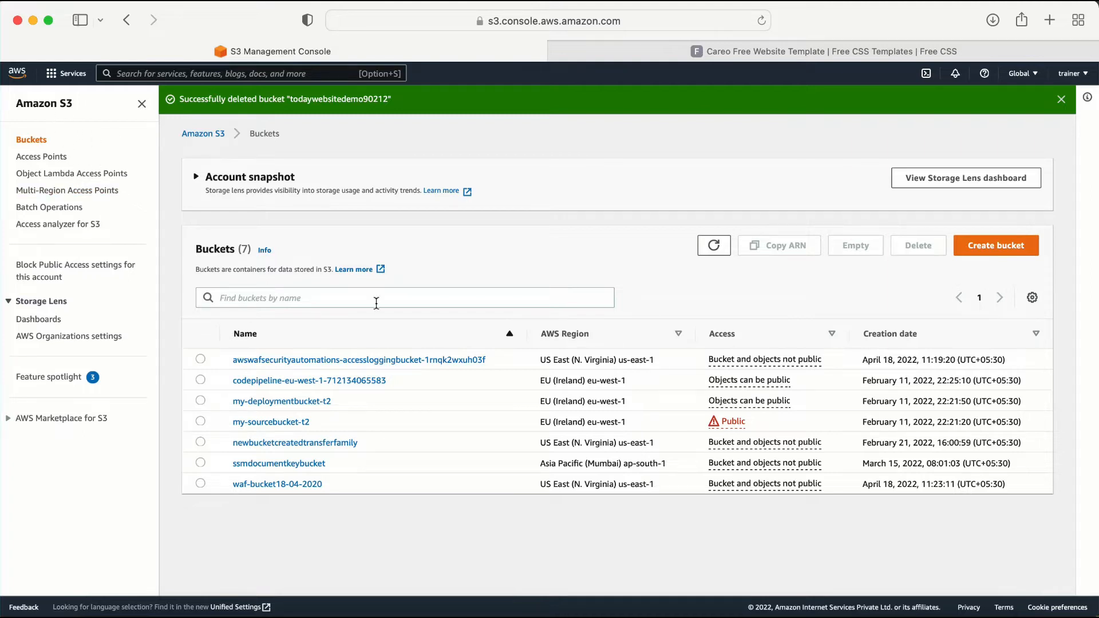
left_click(995, 246)
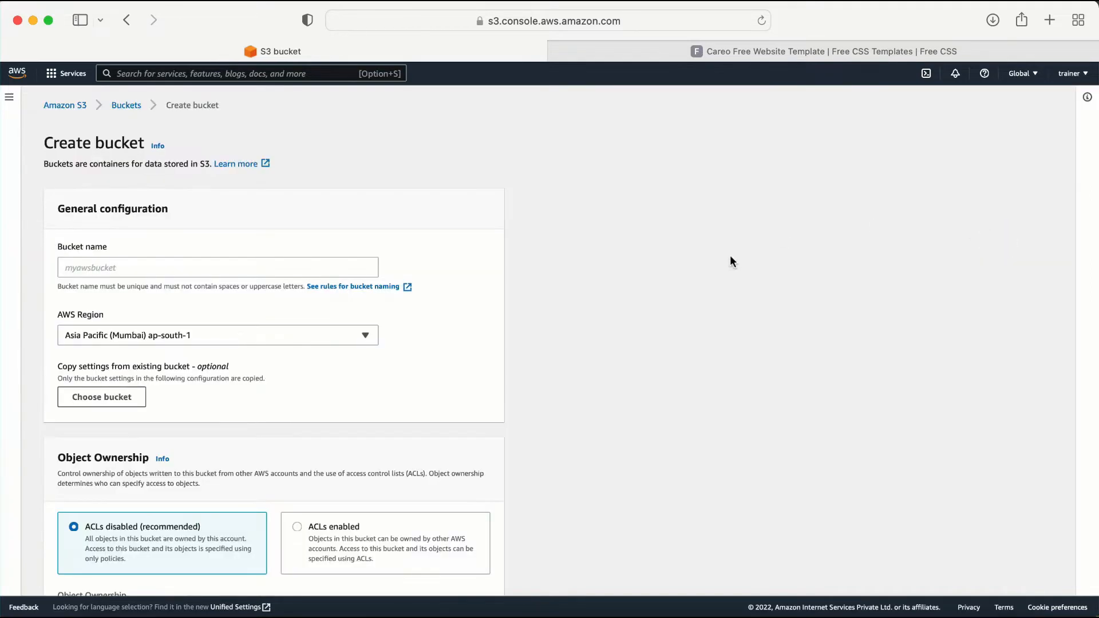
left_click(117, 270)
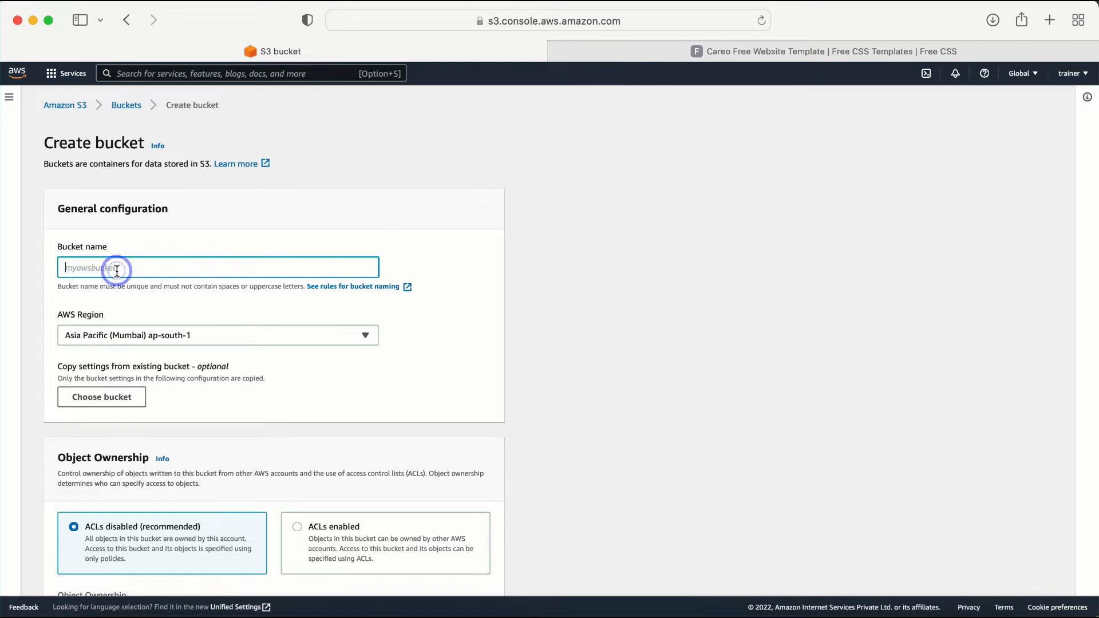
type("todaywebsitedemo90212")
Review the bucket settings and create the bucket with the defaults: Mumbai region, ACLs disabled, all public access blocked, versioning and encryption disabled.
scroll(277, 319, "down", 2)
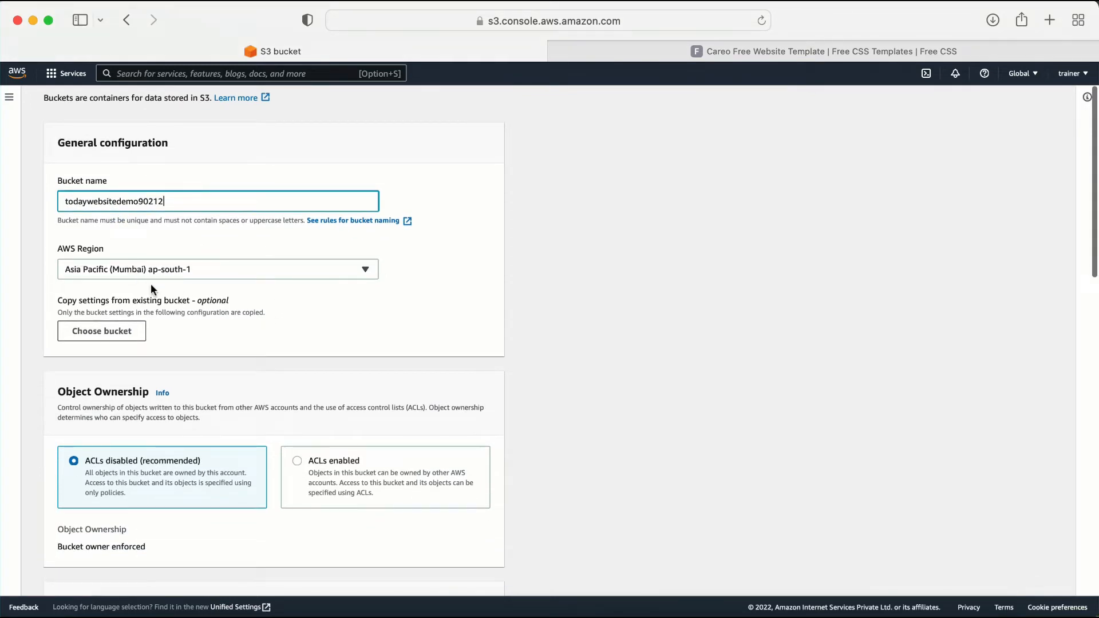
scroll(194, 338, "down", 3)
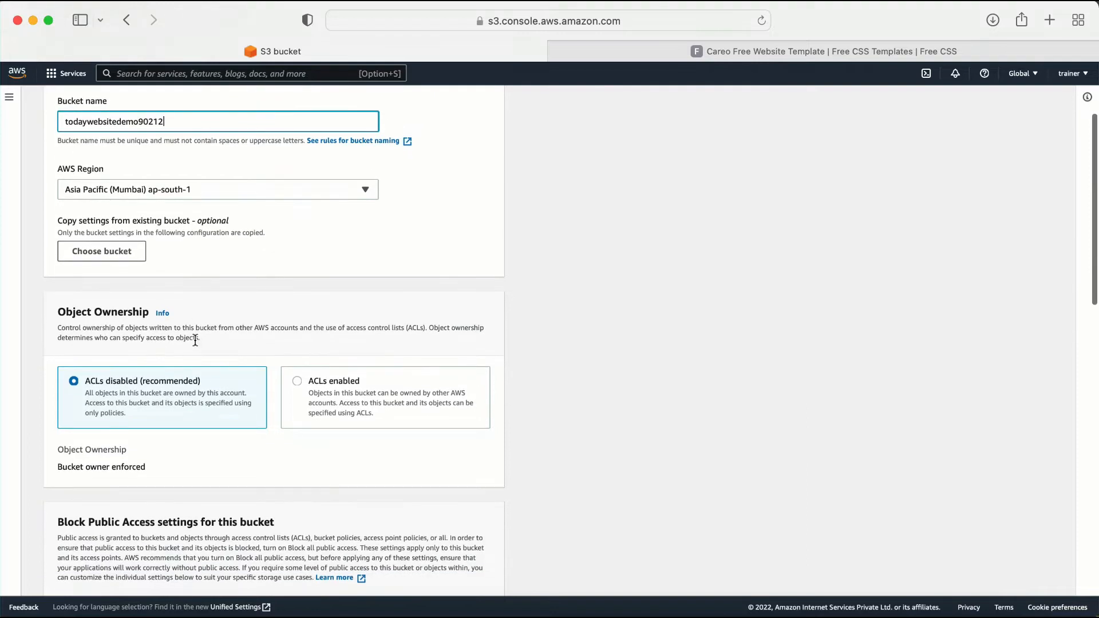
scroll(432, 395, "down", 3)
scroll(432, 395, "down", 5)
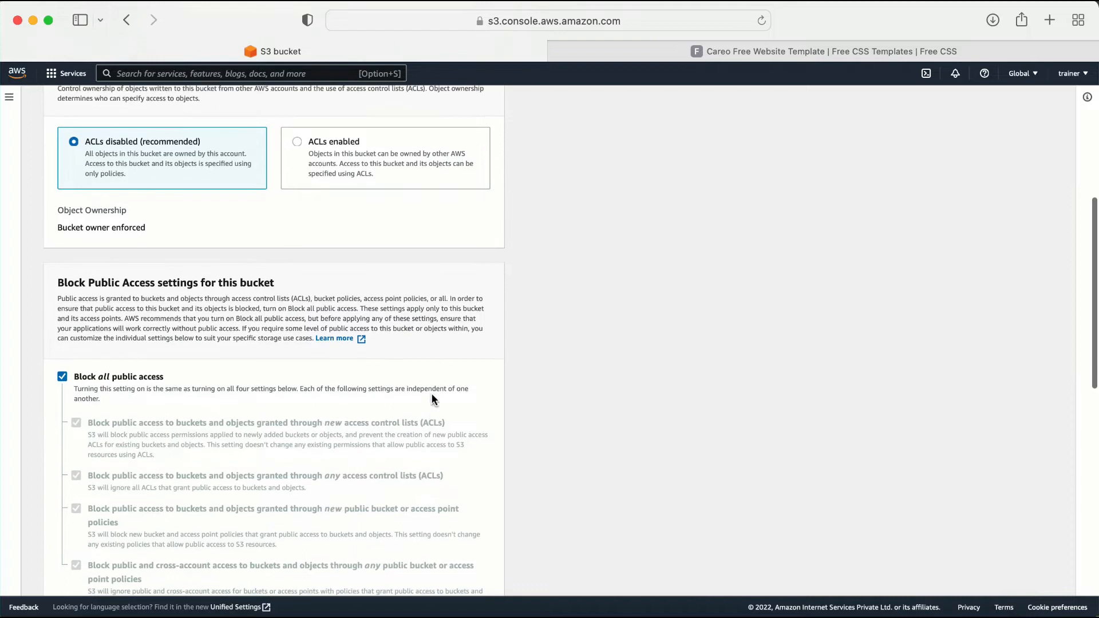
scroll(432, 396, "down", 15)
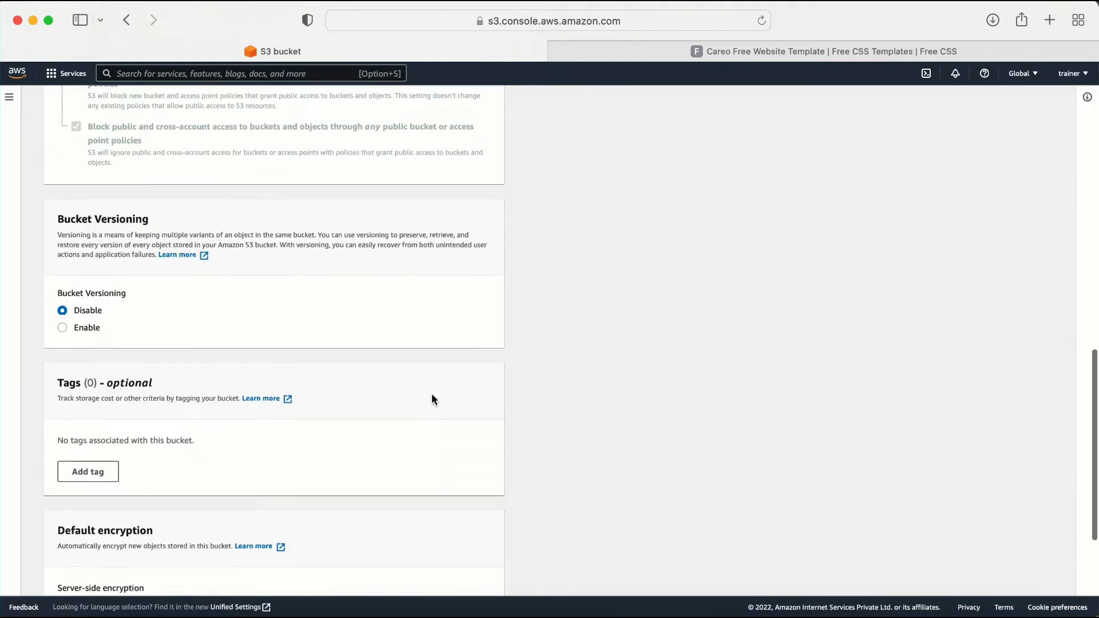
scroll(432, 396, "up", 9)
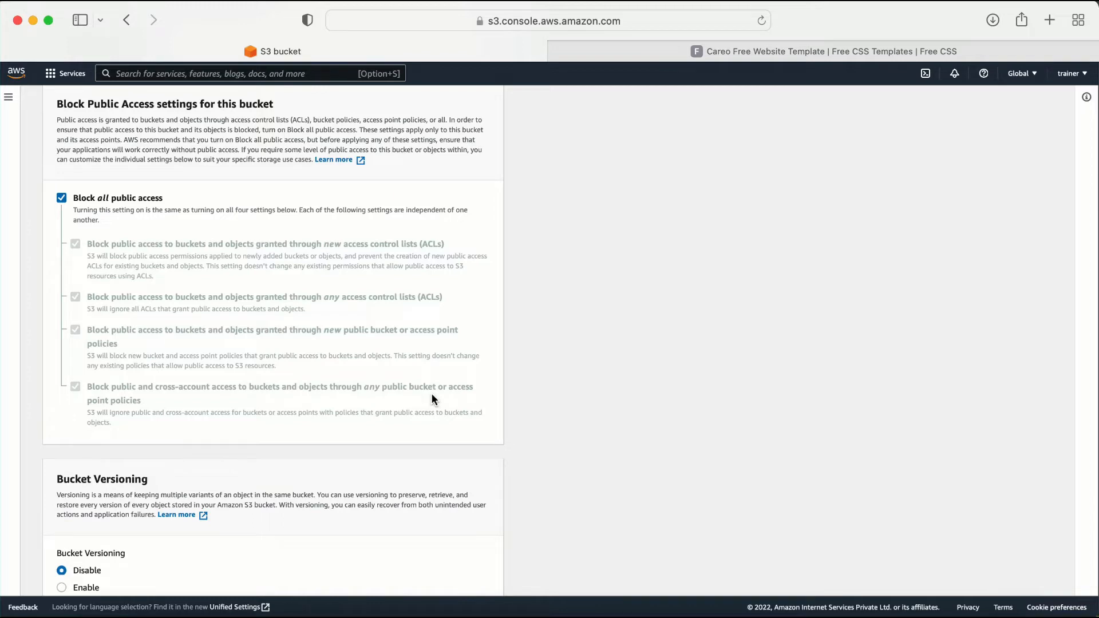
scroll(432, 399, "down", 10)
scroll(431, 392, "down", 6)
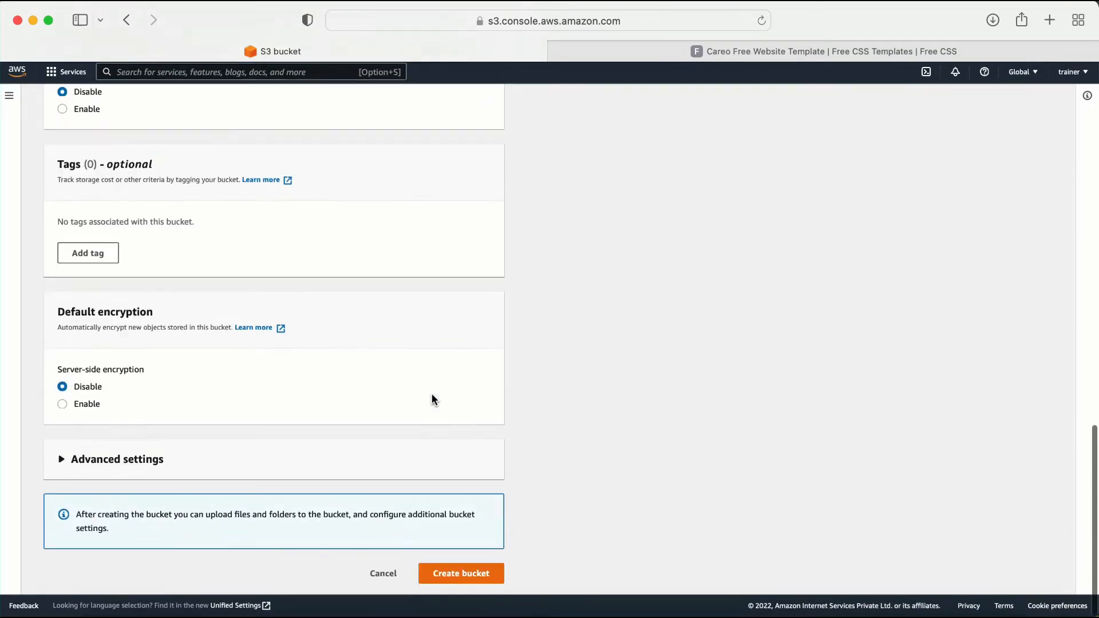
left_click(470, 572)
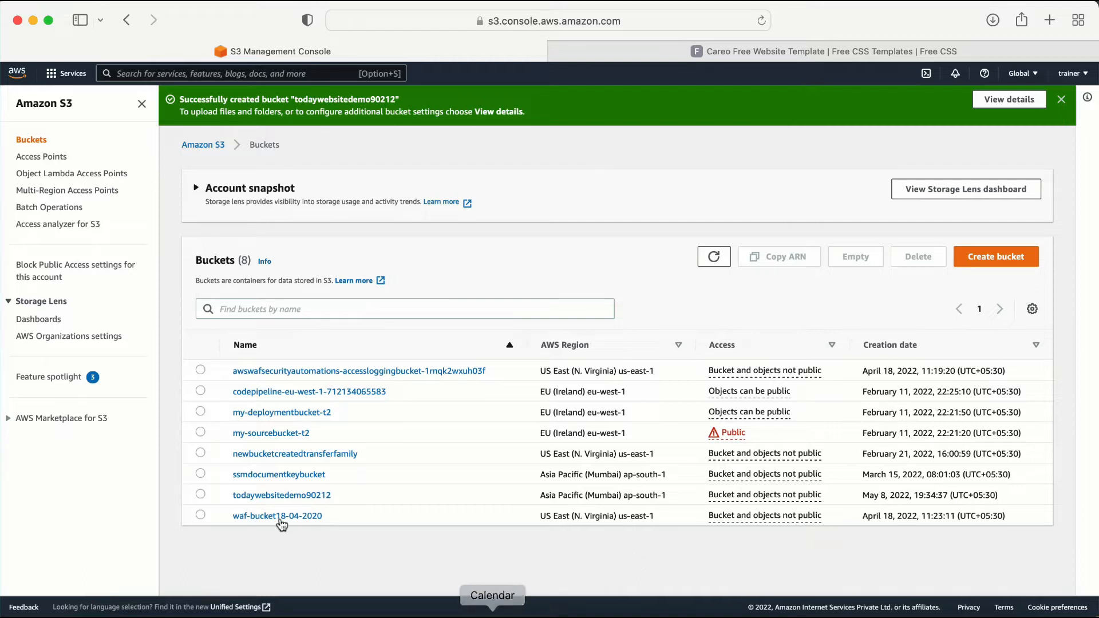
Open the todaywebsitedemo90212 bucket and add everything inside the local careo folder to its upload list.
left_click(272, 496)
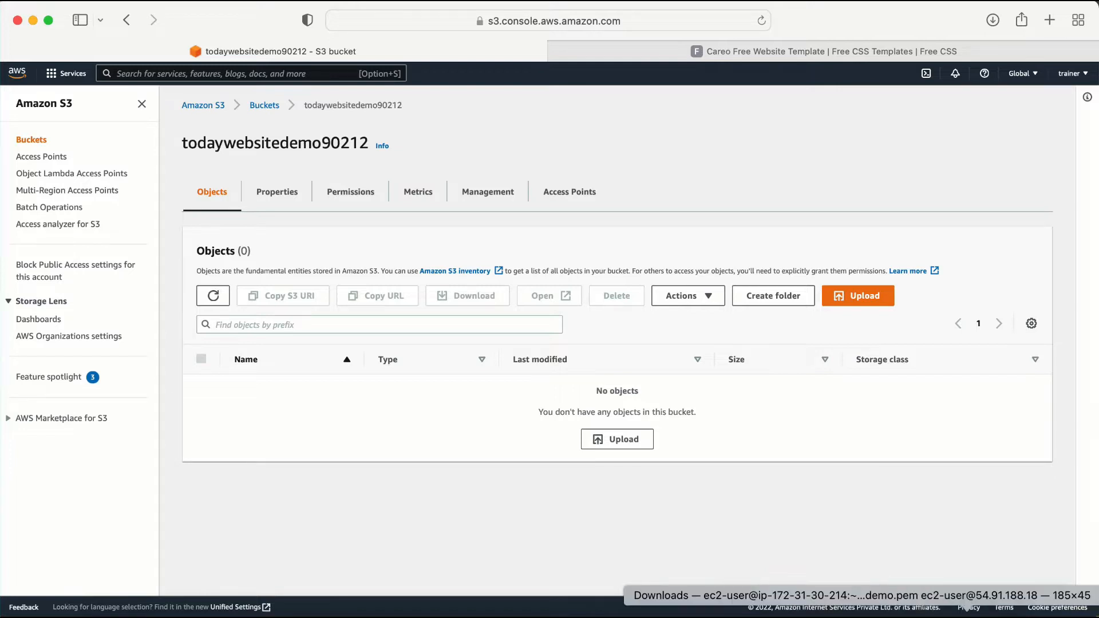
left_click(966, 607)
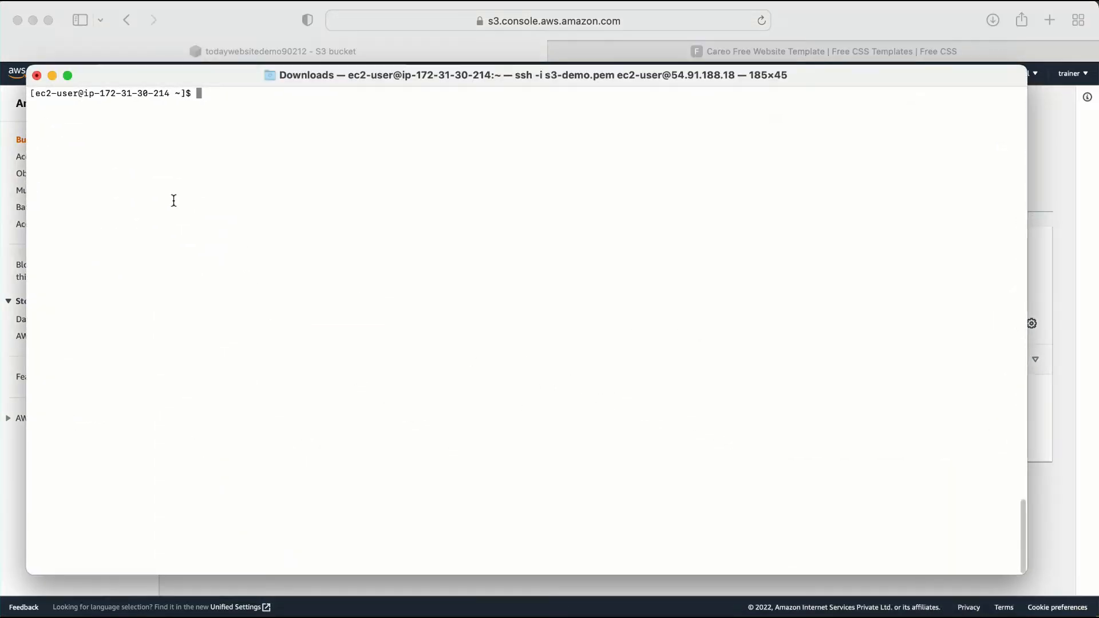
left_click(53, 73)
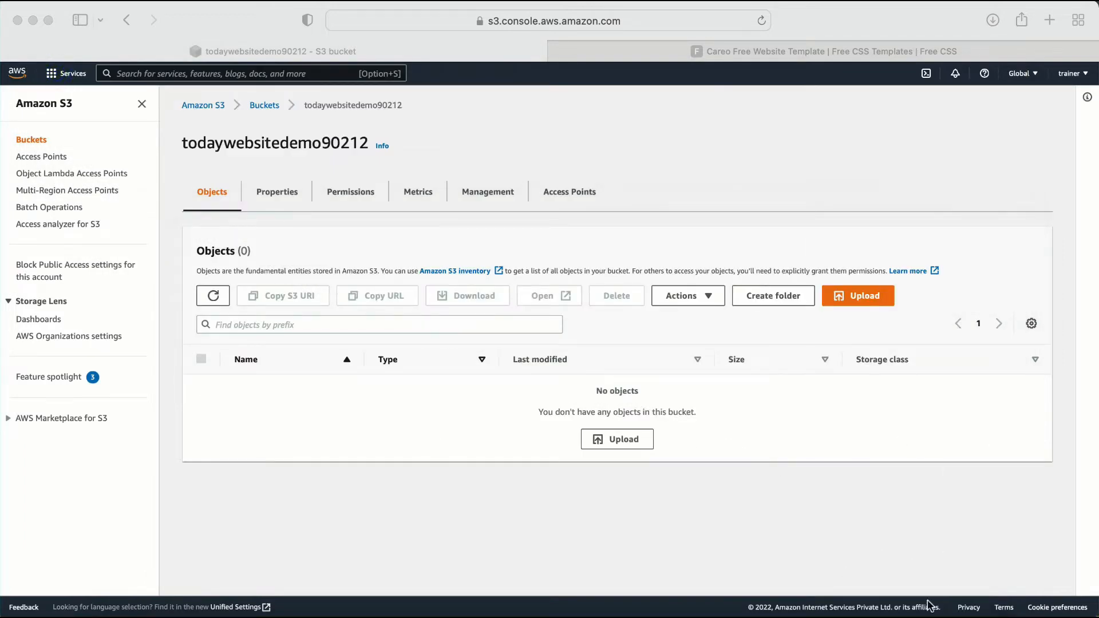
left_click(224, 10)
left_click_drag(224, 11, 531, 59)
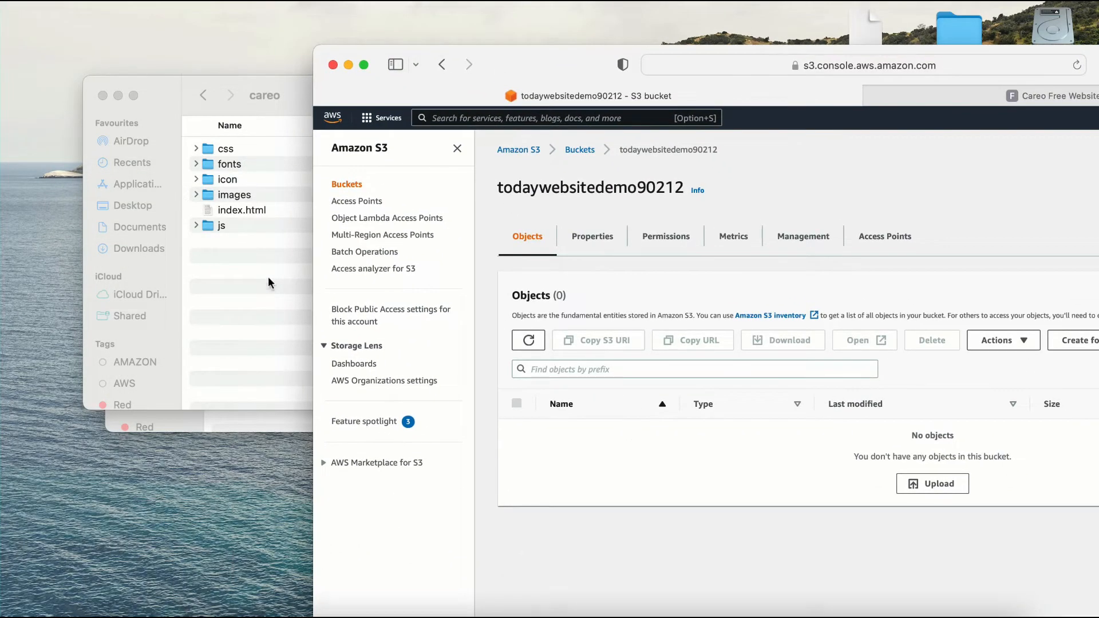
left_click(252, 256)
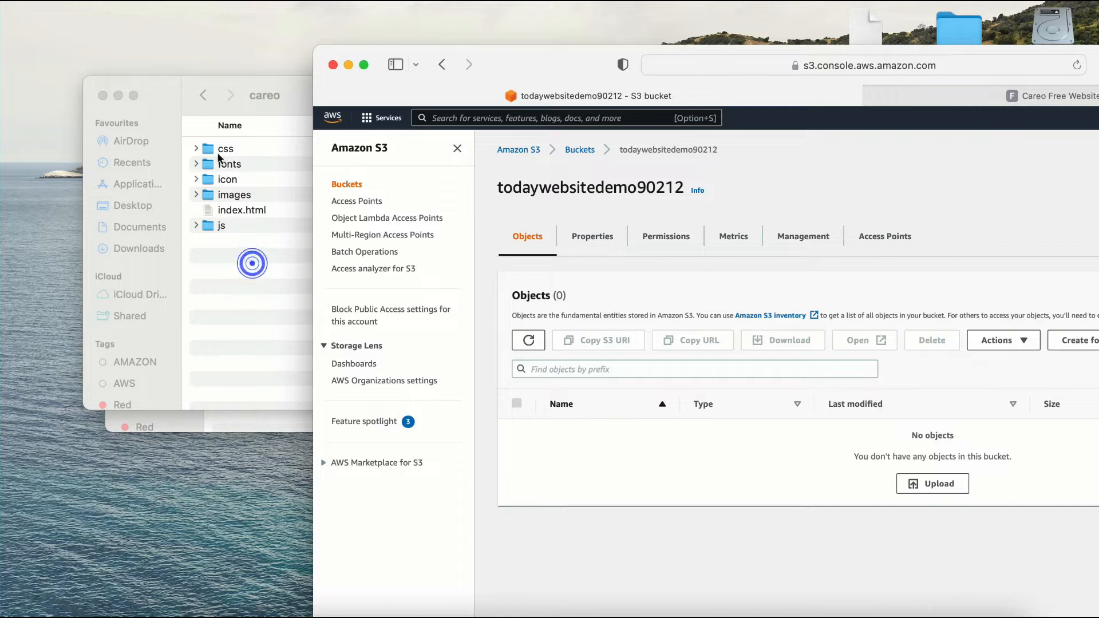
left_click_drag(252, 256, 781, 486)
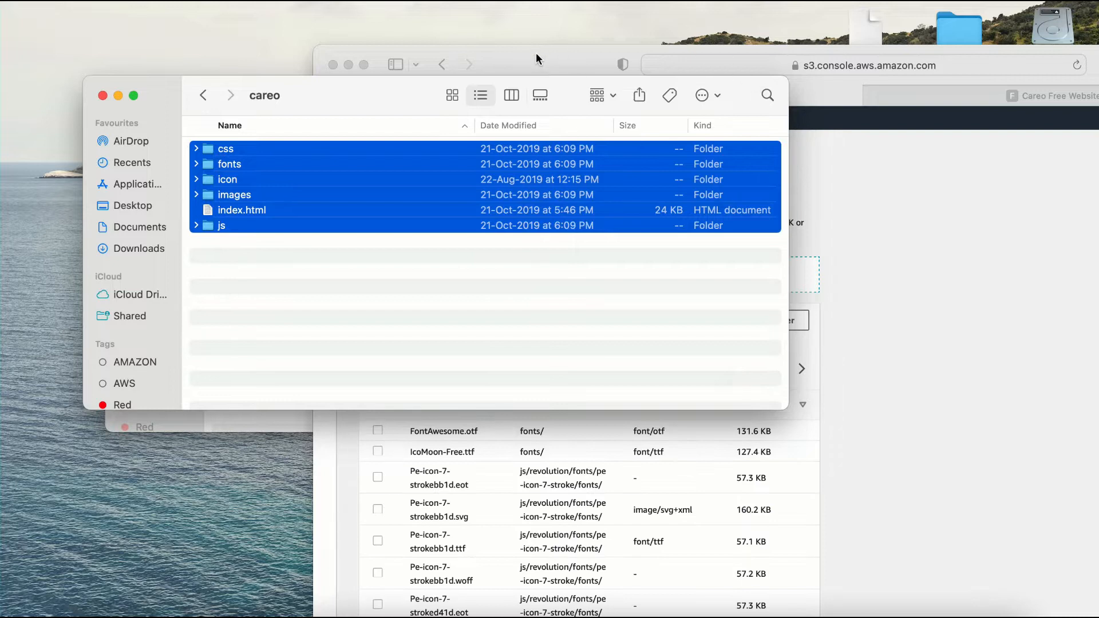
Return to the browser's upload page and upload the listed website files to the bucket with default permissions and properties.
left_click(538, 54)
double_click(537, 53)
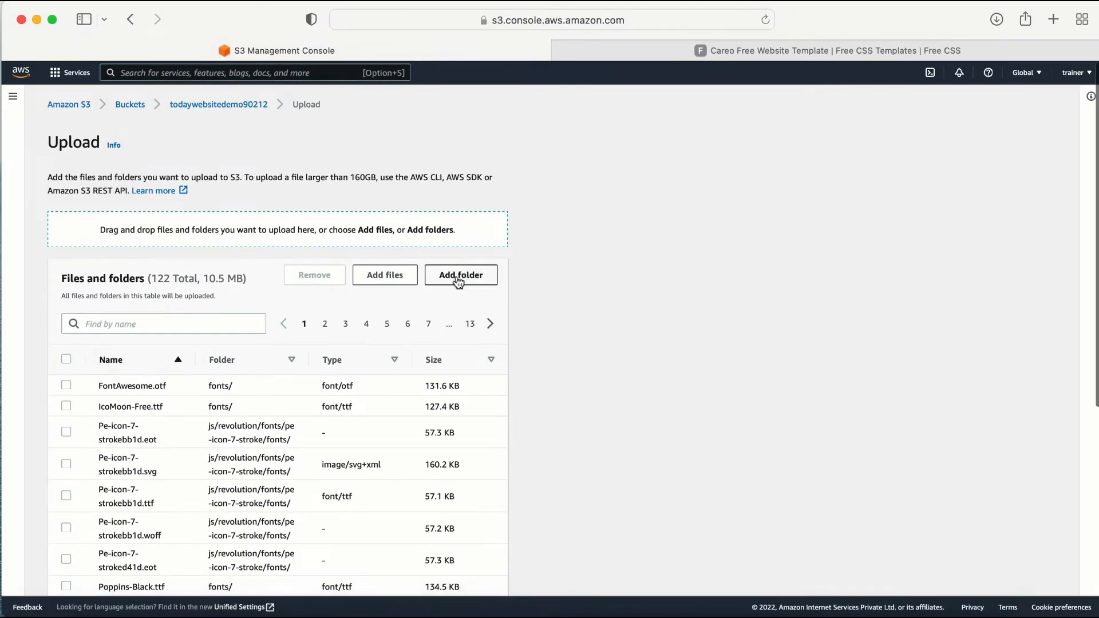
scroll(600, 345, "down", 6)
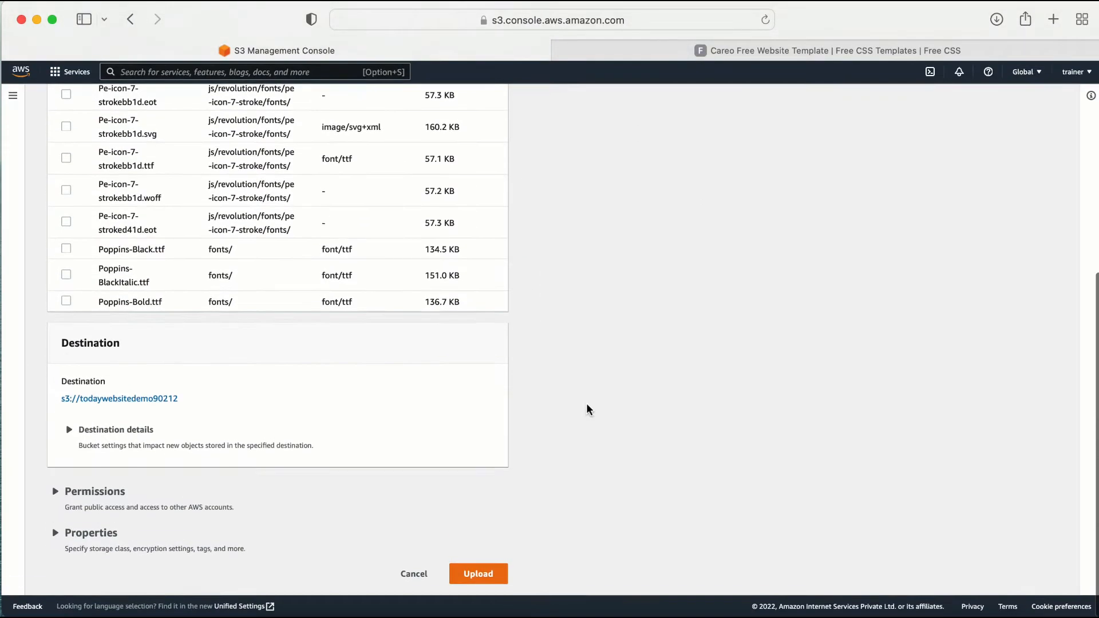
left_click(478, 574)
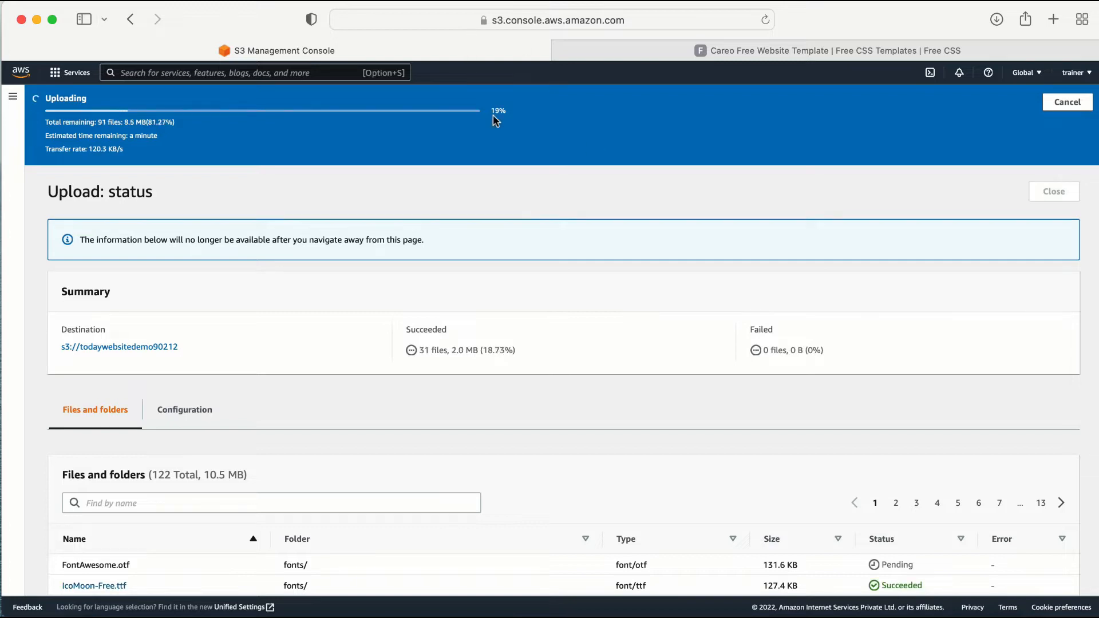
Switch to the Free CSS website while the upload runs and open its list of free CSS templates.
left_click(511, 110)
left_click(258, 48)
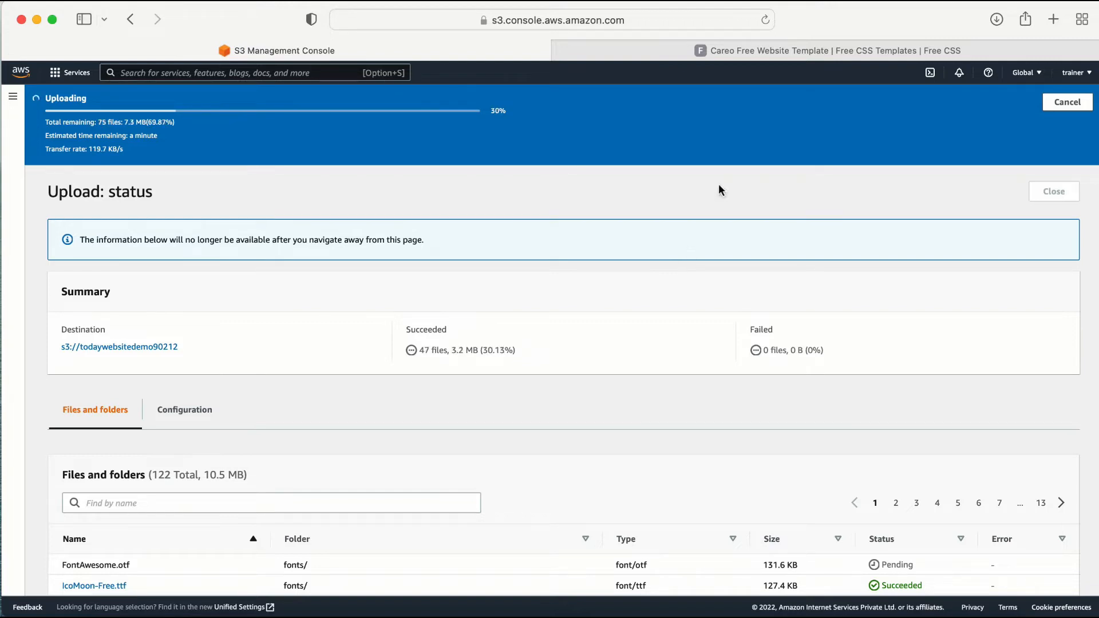
left_click(657, 51)
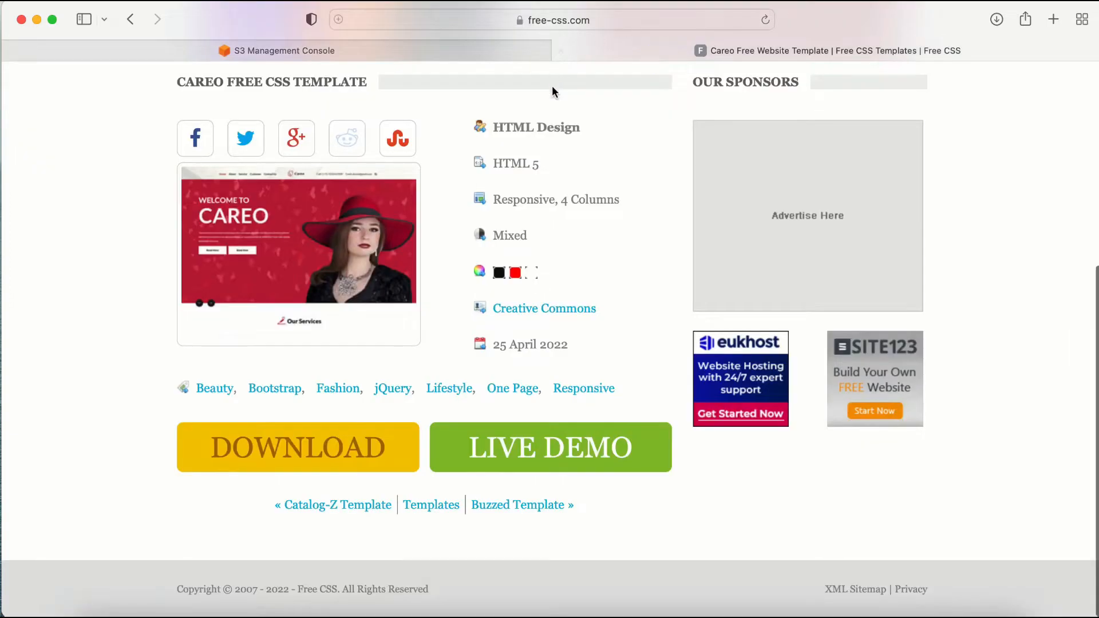
scroll(590, 122, "up", 5)
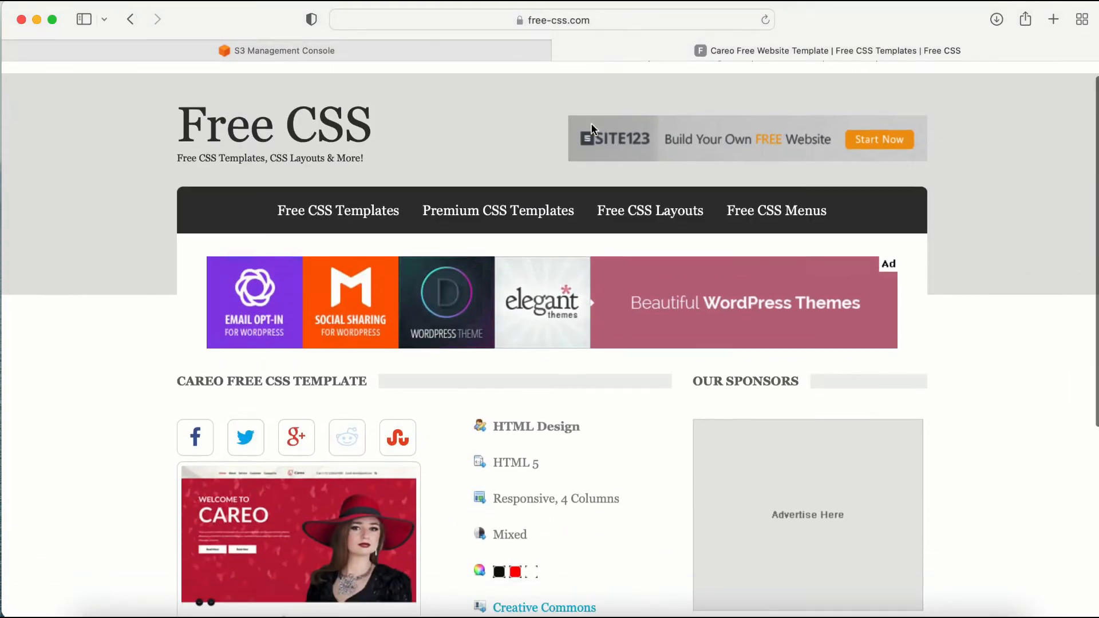
scroll(590, 123, "down", 2)
scroll(591, 127, "up", 3)
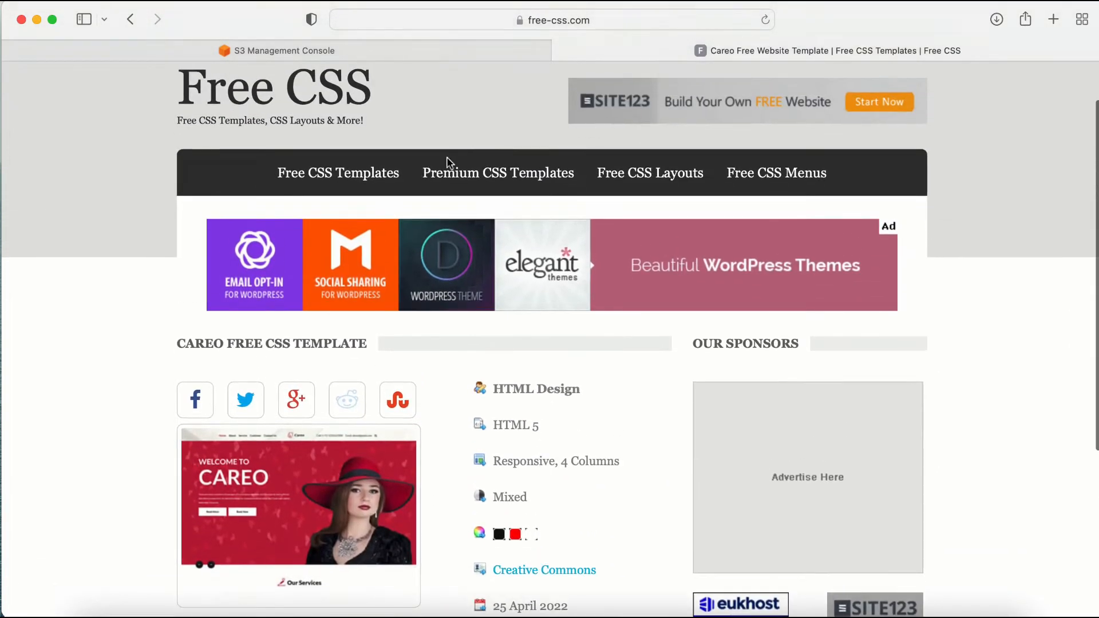
left_click(362, 175)
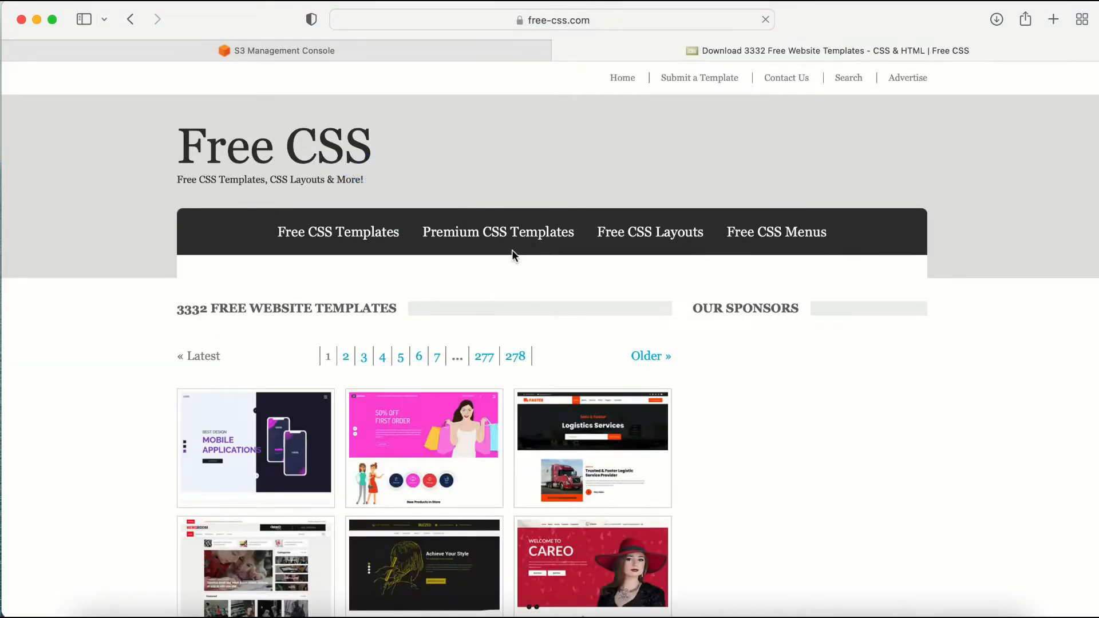
scroll(512, 252, "down", 2)
scroll(487, 297, "up", 3)
scroll(389, 389, "down", 3)
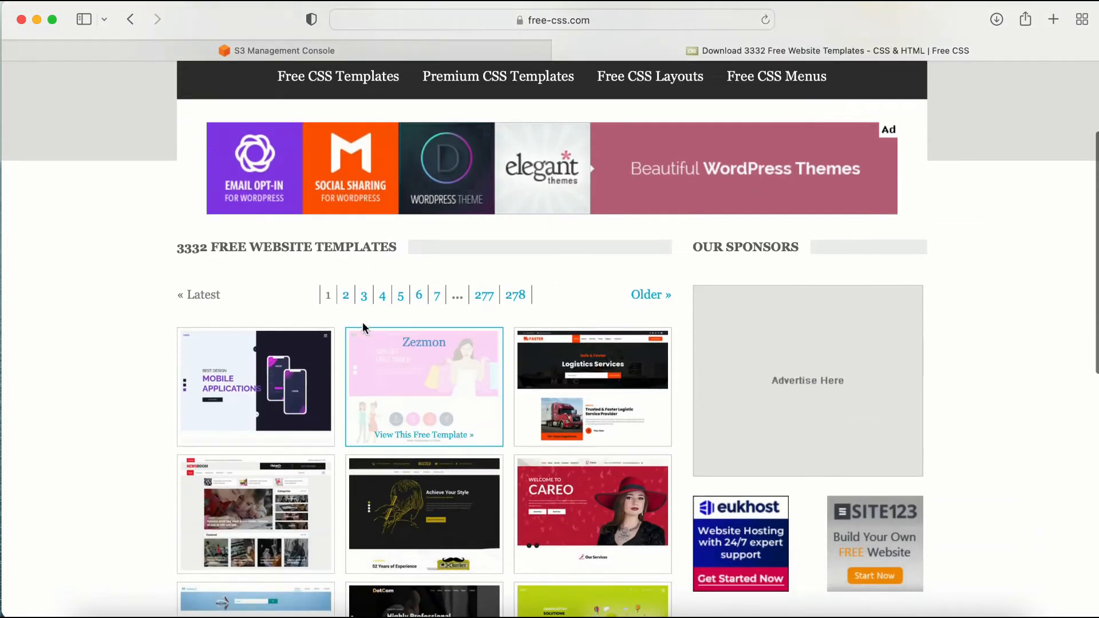
Browse the website templates shown on pages 3 and 5 of the Free CSS template list.
left_click(363, 297)
scroll(452, 382, "down", 10)
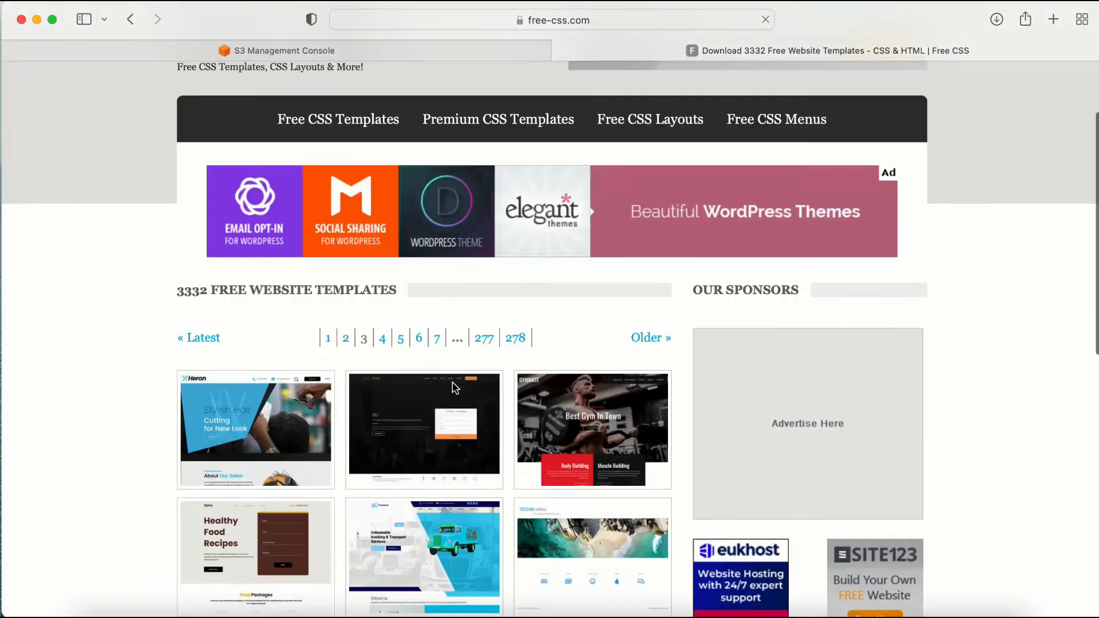
scroll(455, 389, "down", 3)
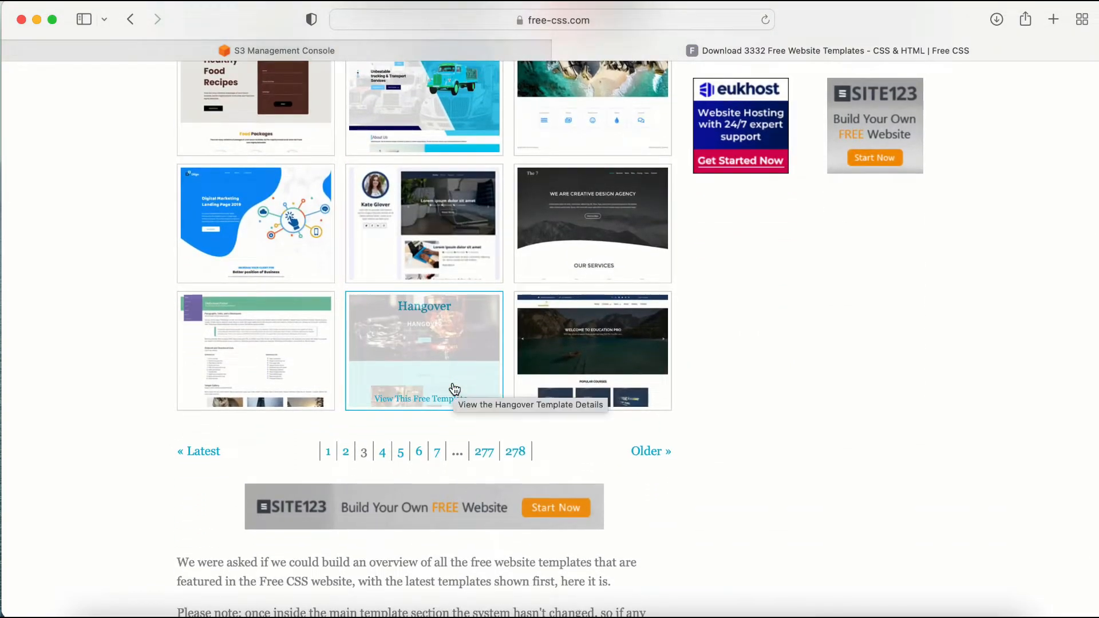
scroll(454, 389, "down", 1)
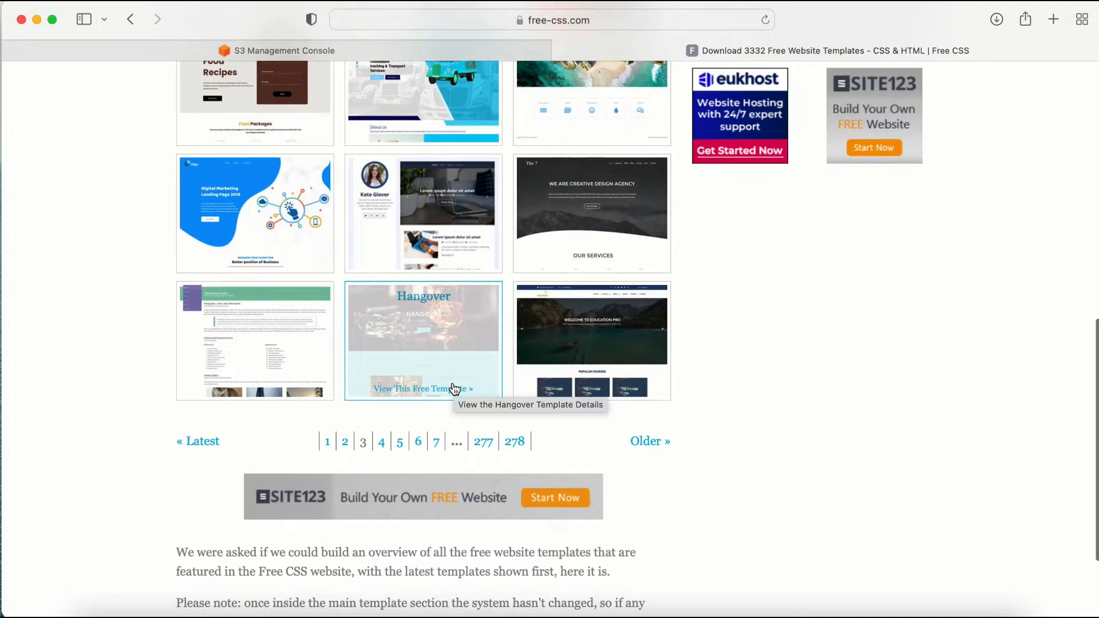
left_click(401, 445)
scroll(403, 392, "down", 5)
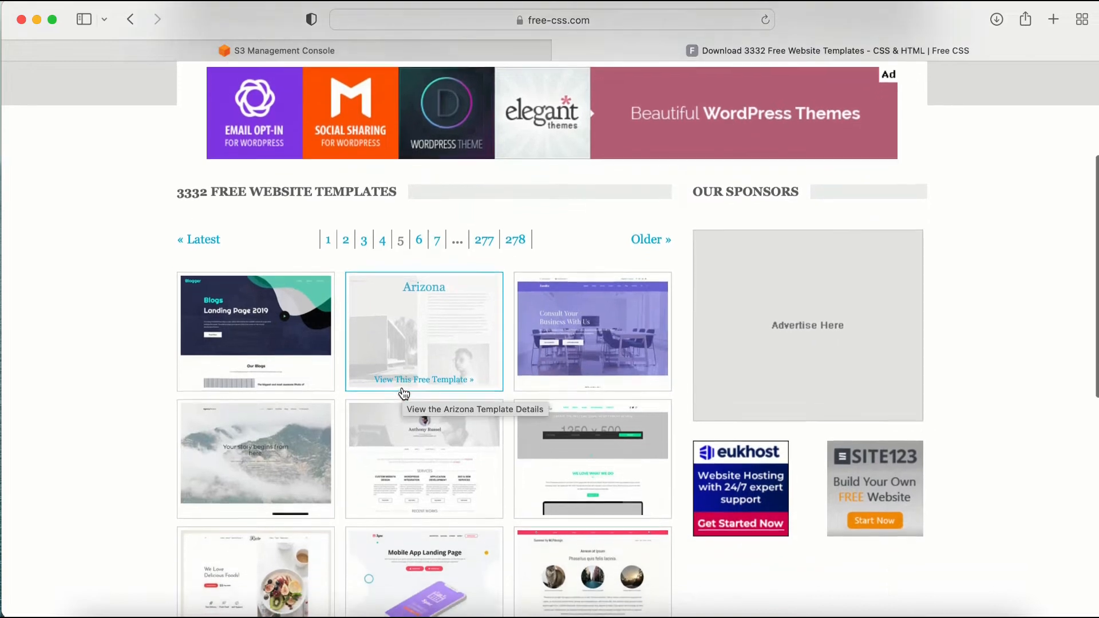
scroll(404, 393, "up", 2)
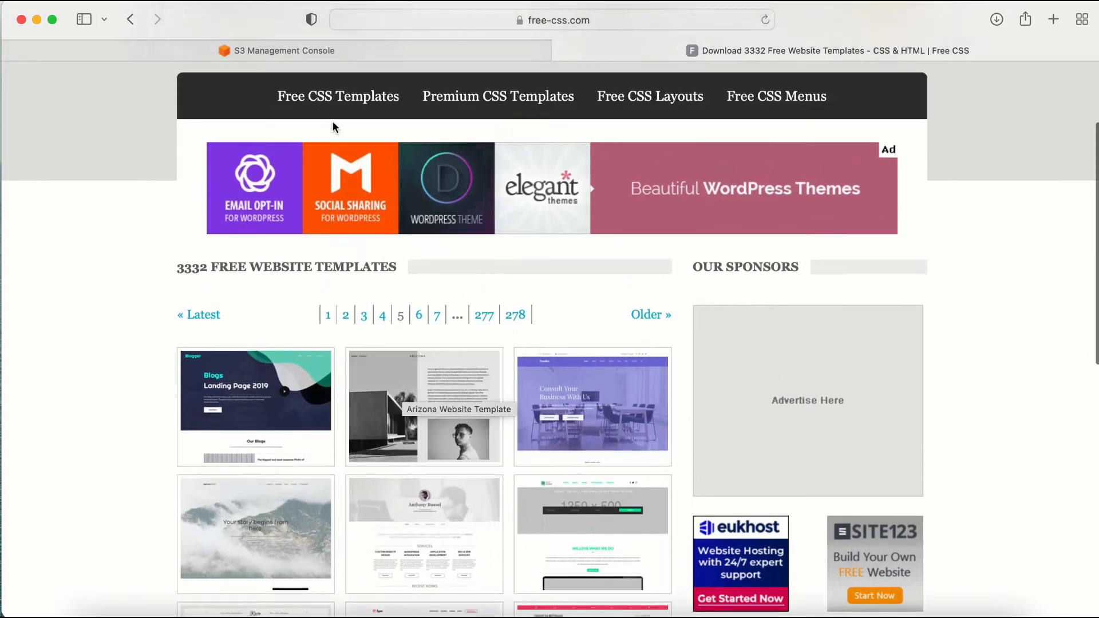
Return to the S3 console and close the upload status to view the bucket's objects.
left_click(290, 50)
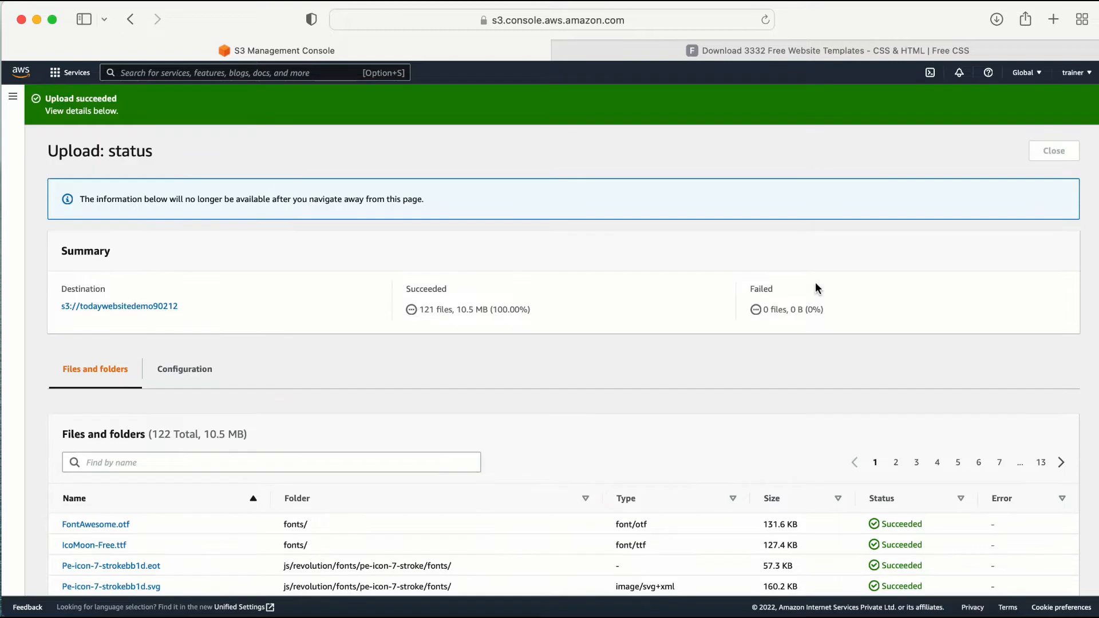
left_click(1059, 154)
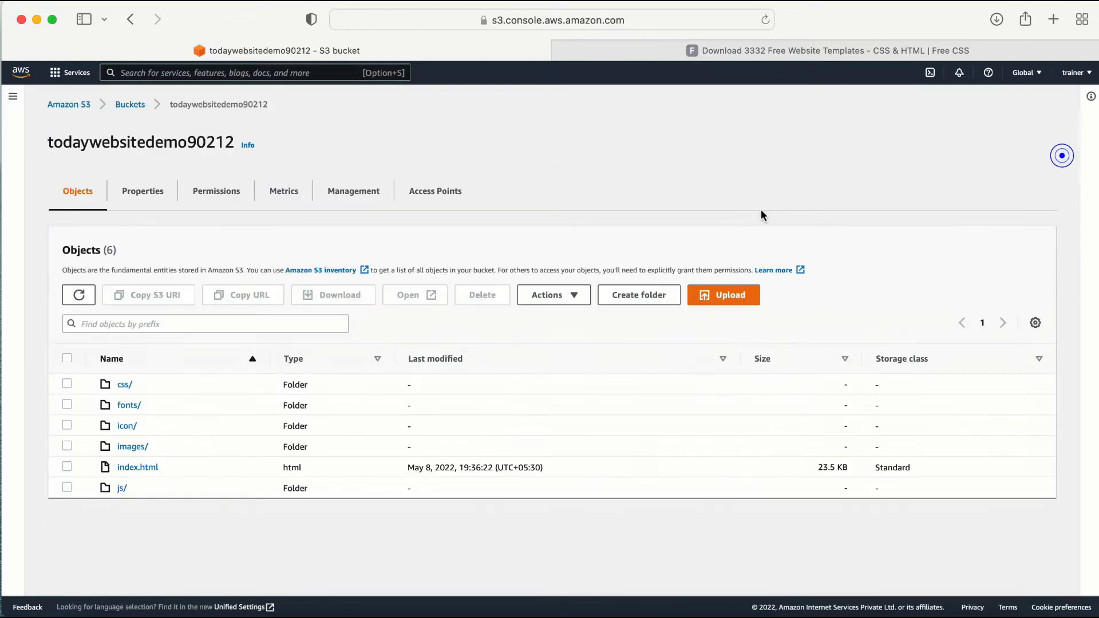
left_click_drag(171, 517, 146, 513)
Enable static website hosting in the bucket's properties with index.html as the index document, and save the changes.
left_click(140, 195)
scroll(276, 264, "down", 1)
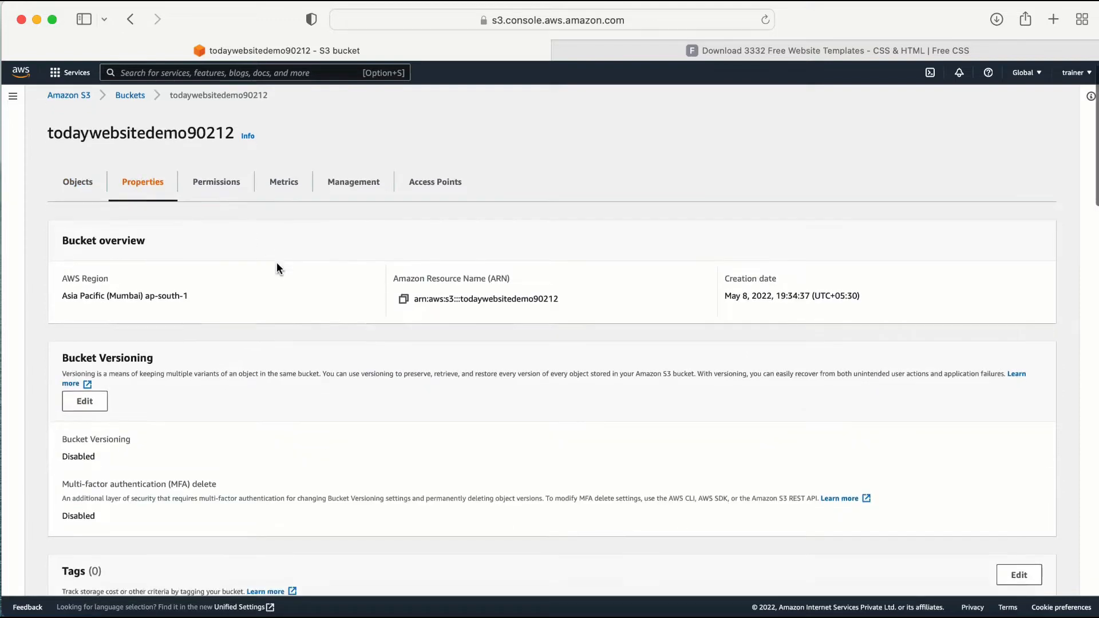
scroll(277, 268, "down", 15)
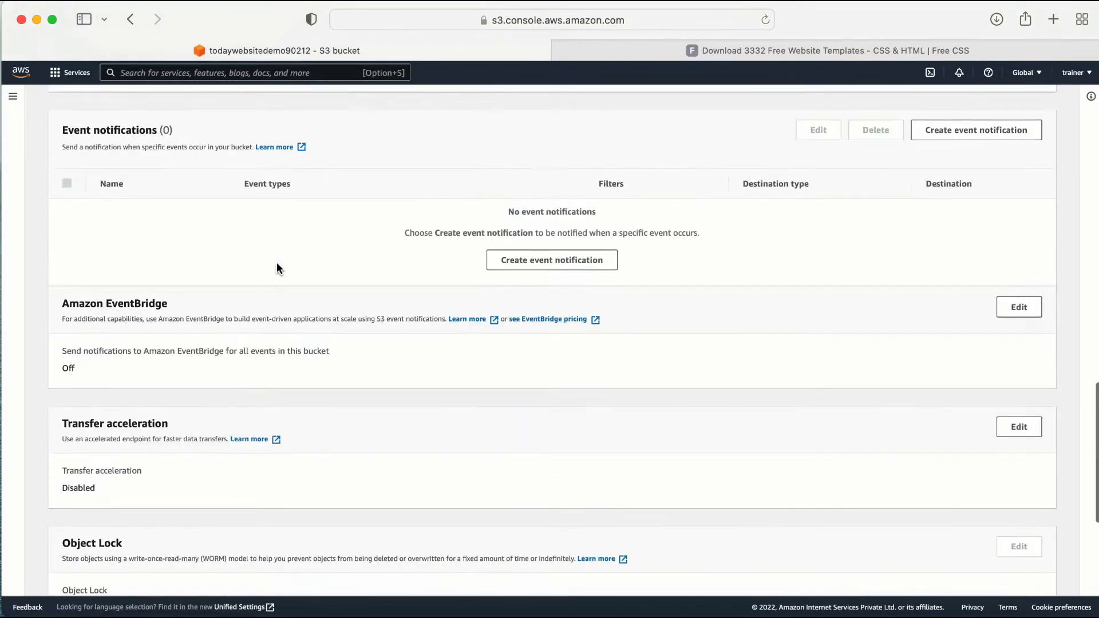
scroll(277, 268, "down", 6)
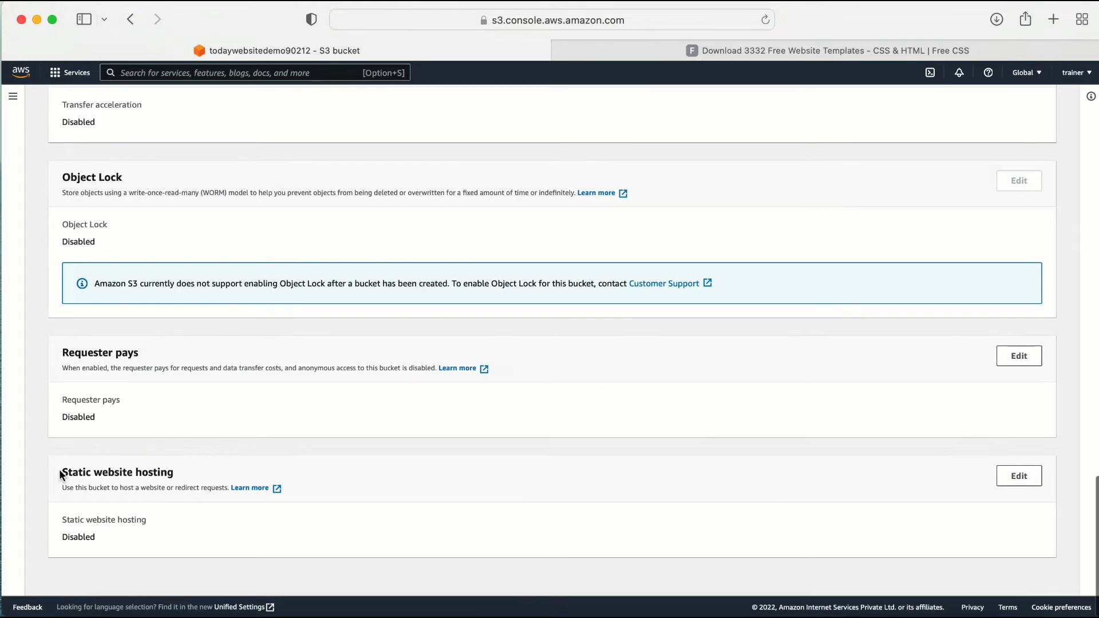
triple_click(59, 470)
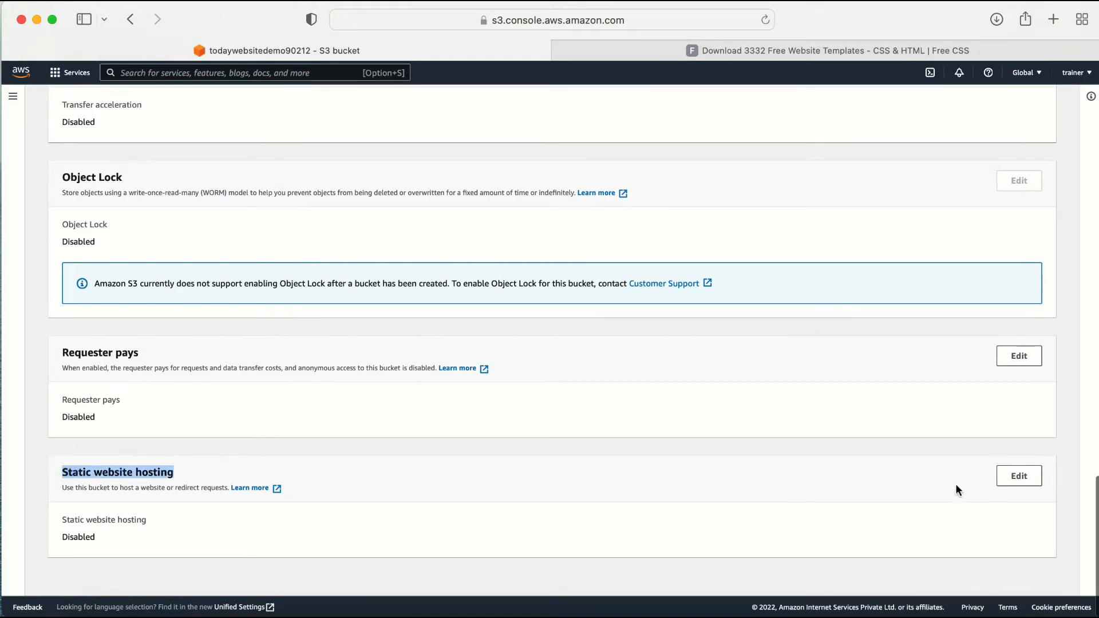
left_click(1009, 477)
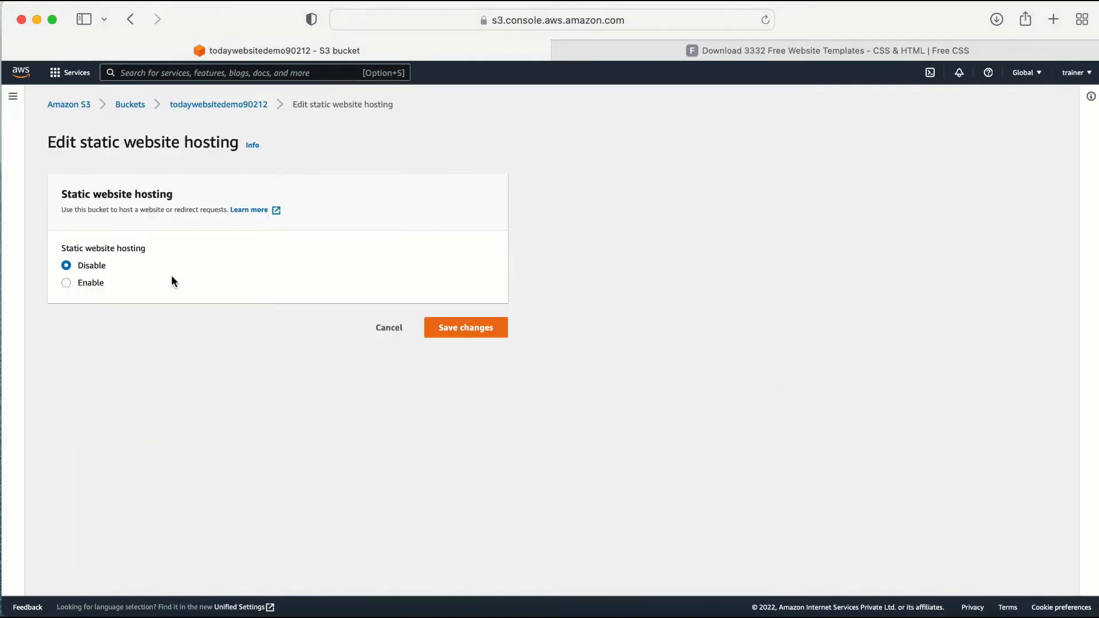
left_click(66, 282)
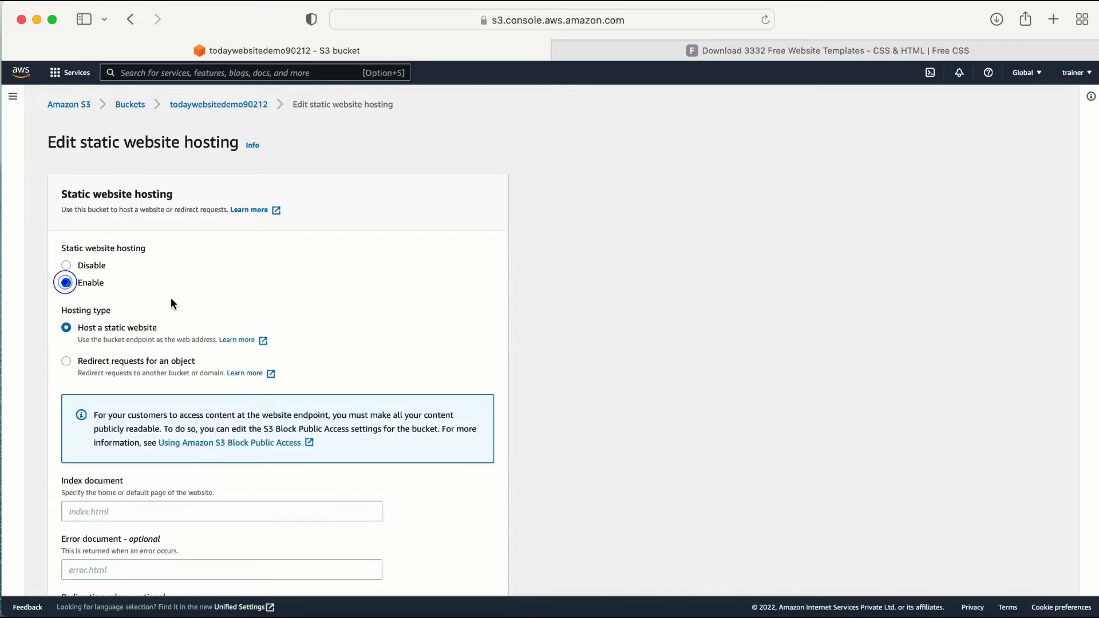
scroll(359, 389, "down", 5)
left_click(97, 284)
type("index.html")
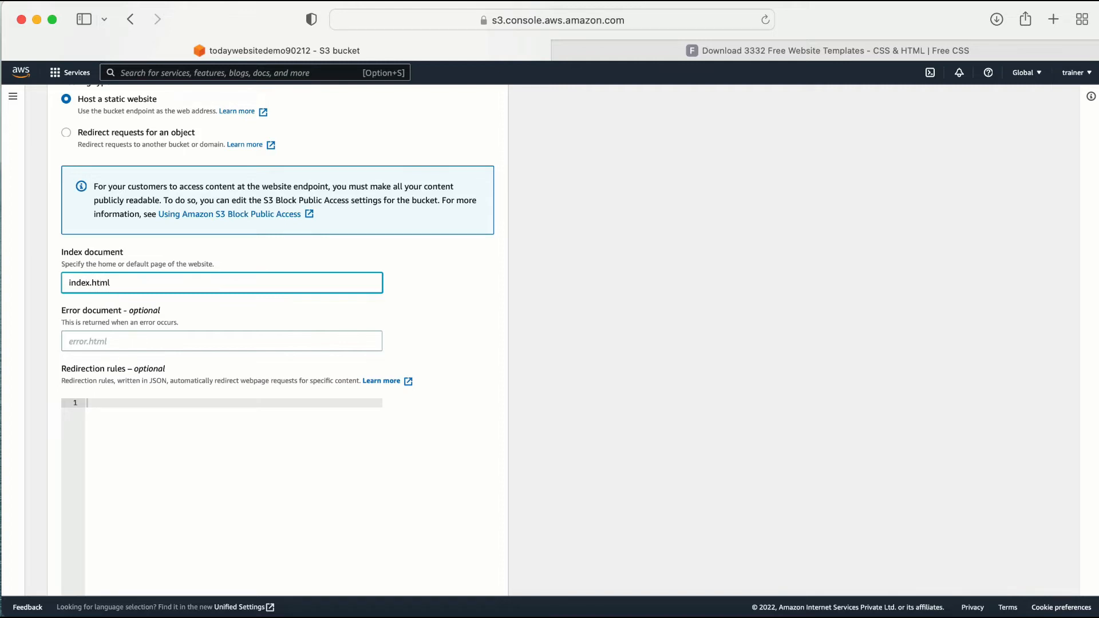
scroll(351, 442, "down", 3)
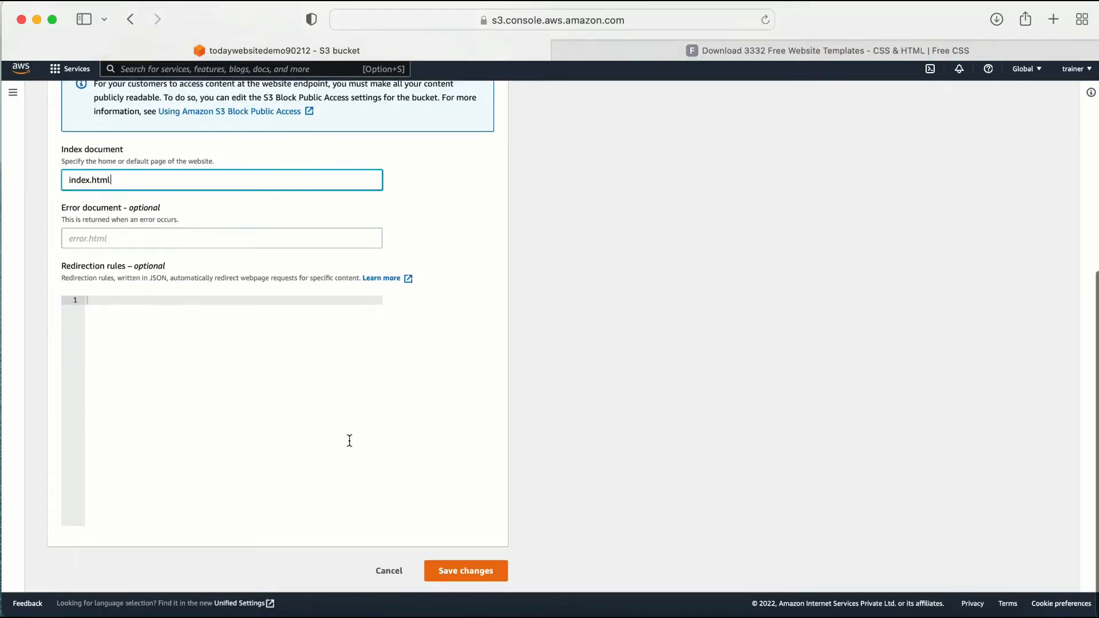
left_click(467, 572)
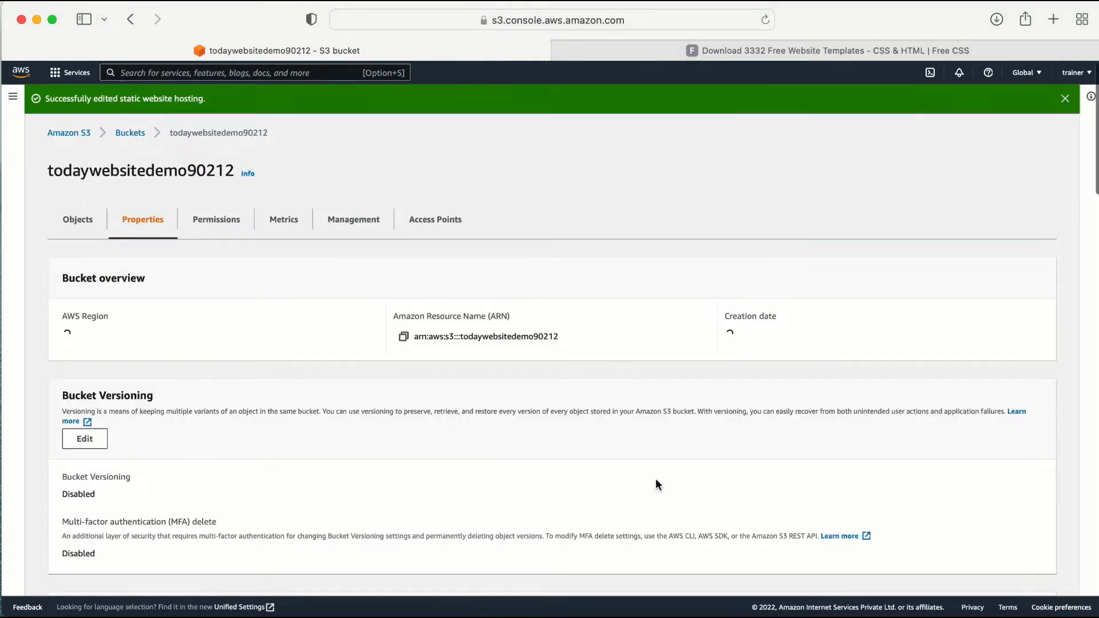
Copy the bucket website endpoint from the static website hosting section and load it in a new browser tab.
scroll(654, 478, "down", 20)
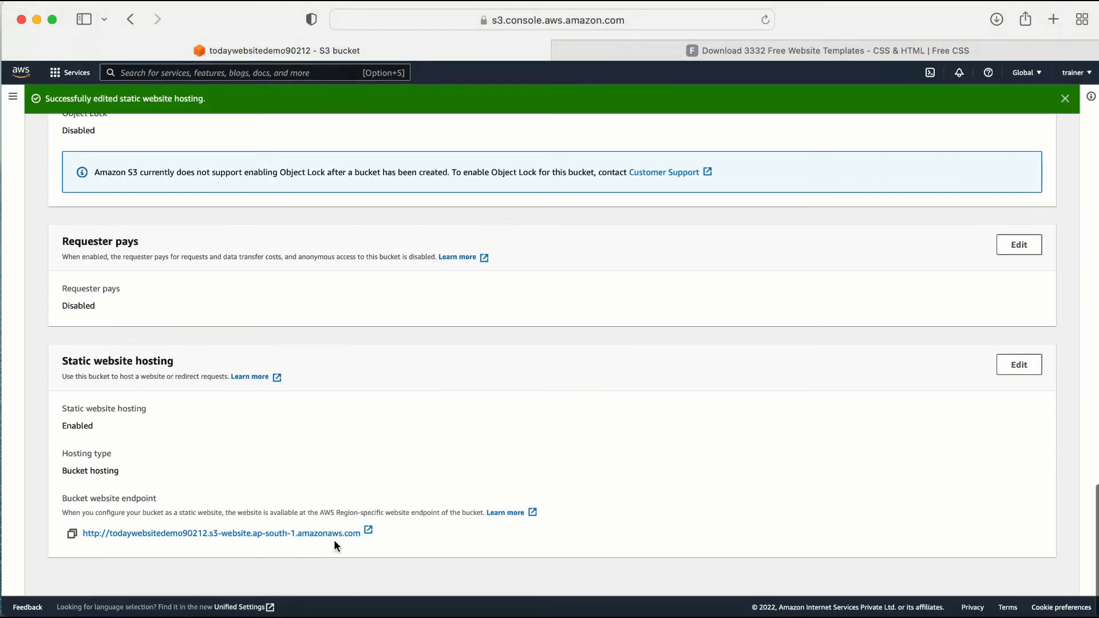
left_click(72, 534)
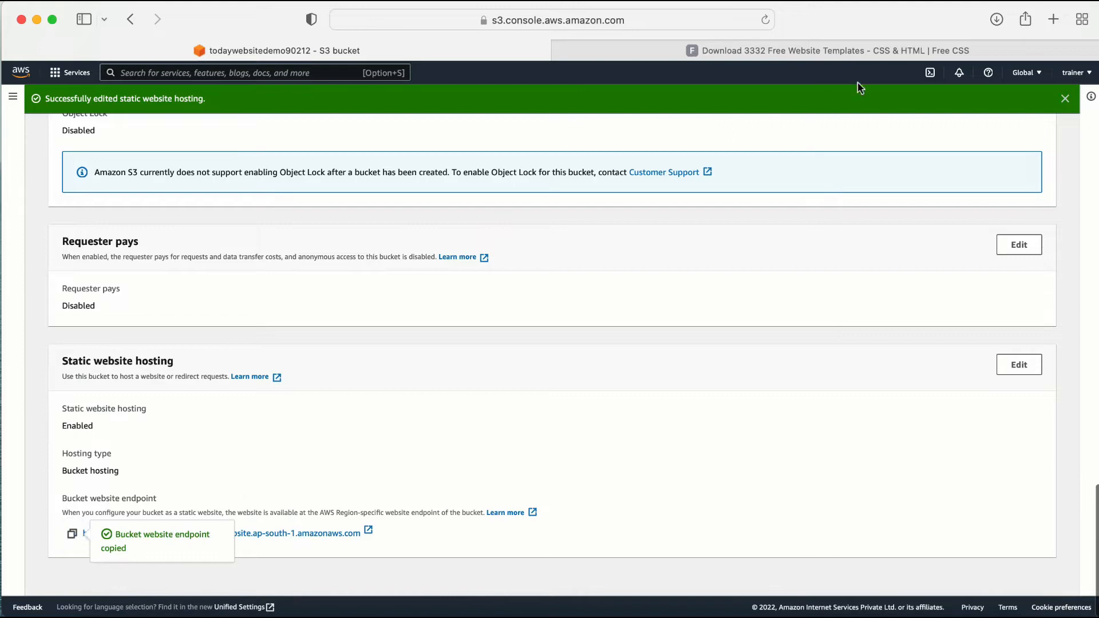
left_click(1052, 19)
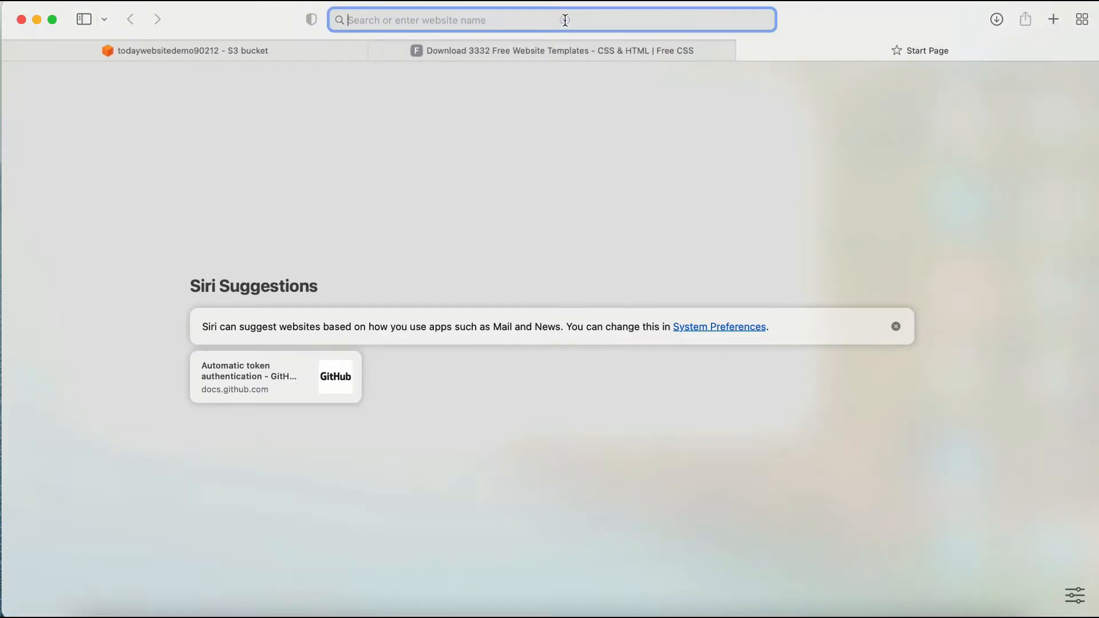
key("super+v")
key("Return")
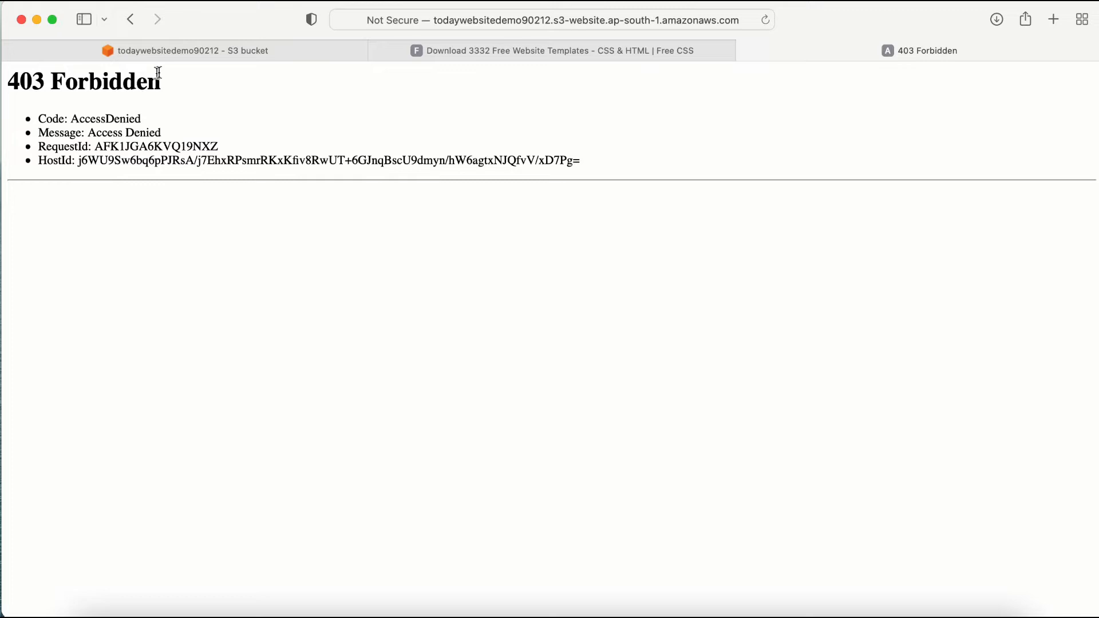
Return to the bucket's objects, select them all, check whether they can be made public using ACL, and clear the selection.
mouse_move(171, 60)
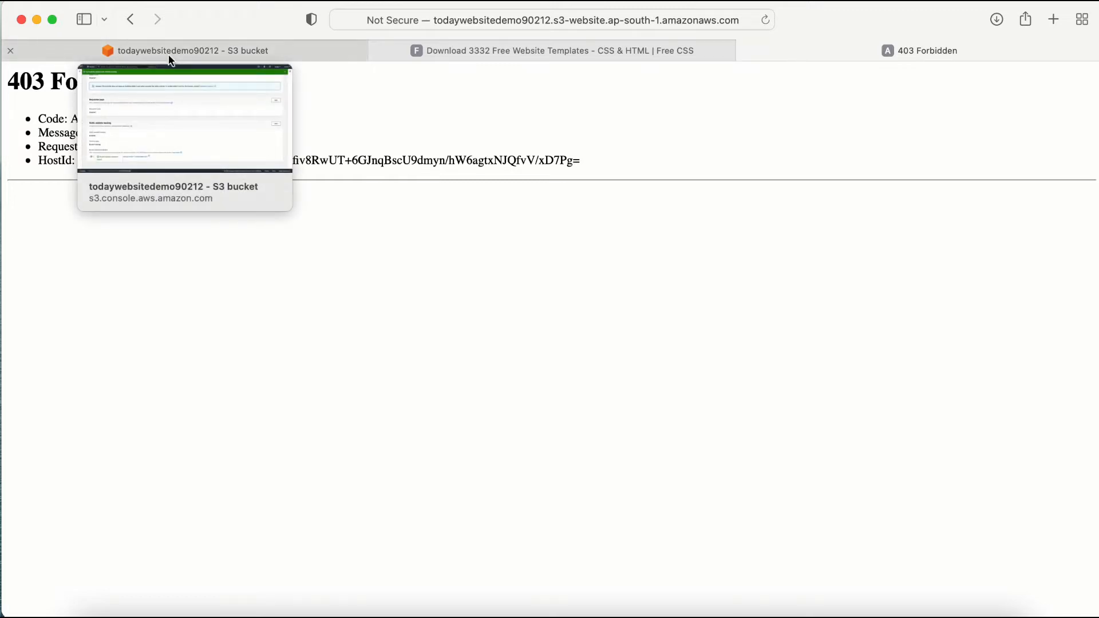
left_click(170, 57)
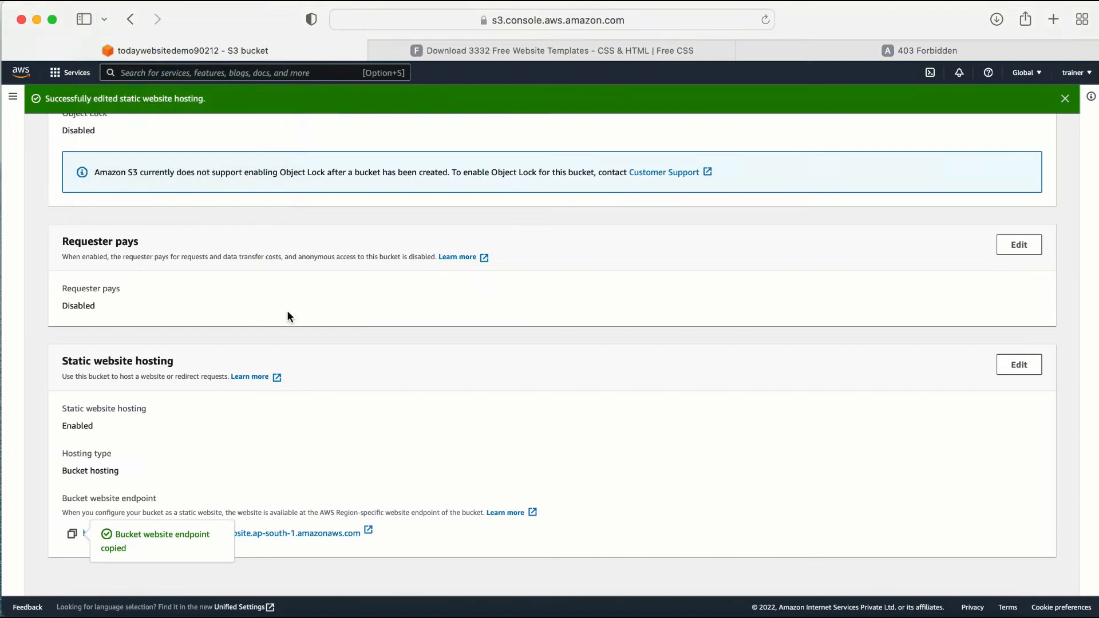
scroll(287, 313, "up", 10)
scroll(1065, 243, "up", 15)
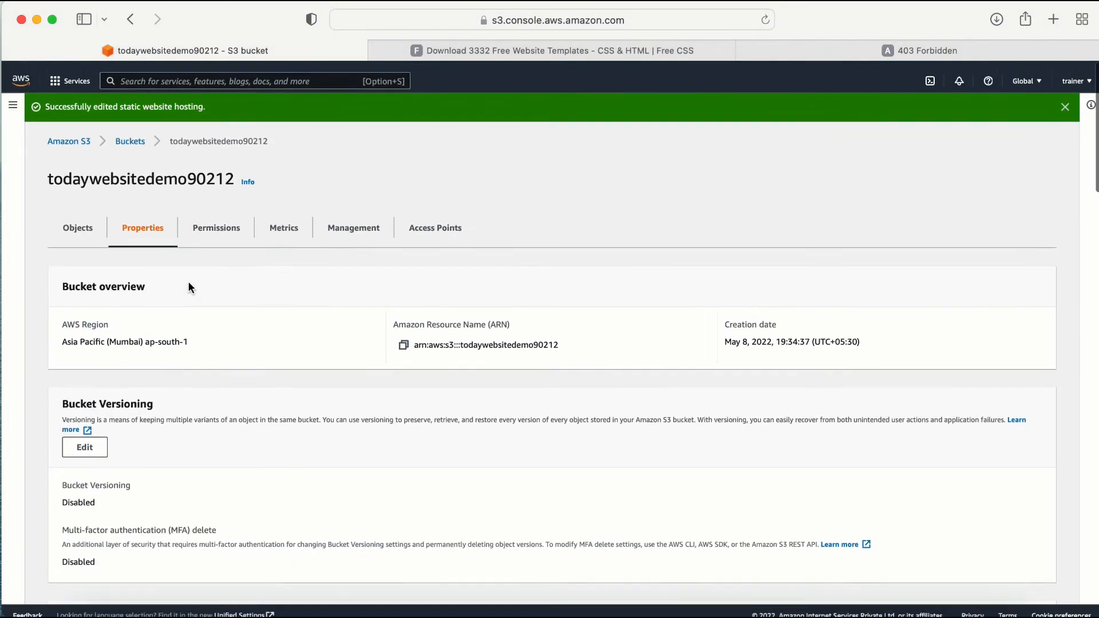
left_click(74, 220)
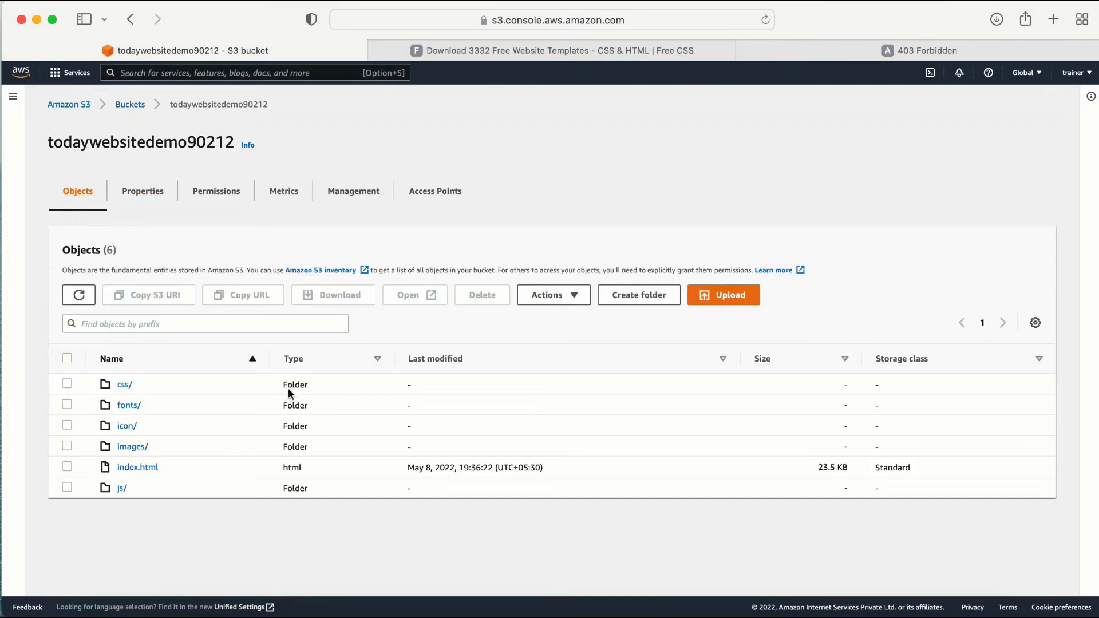
left_click(66, 358)
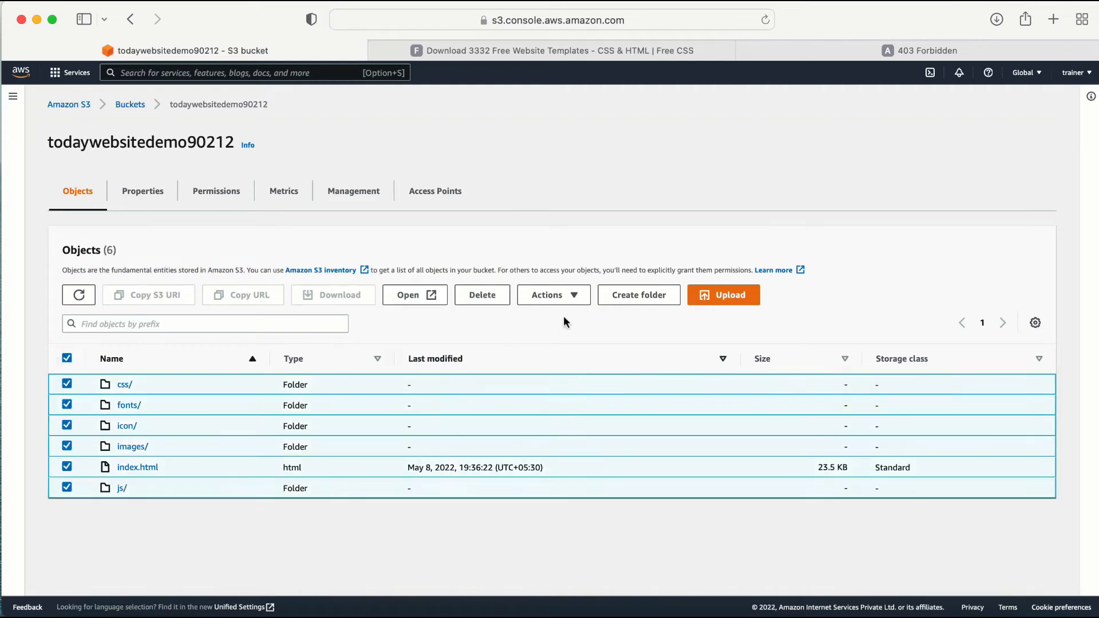
left_click(552, 295)
scroll(630, 493, "down", 2)
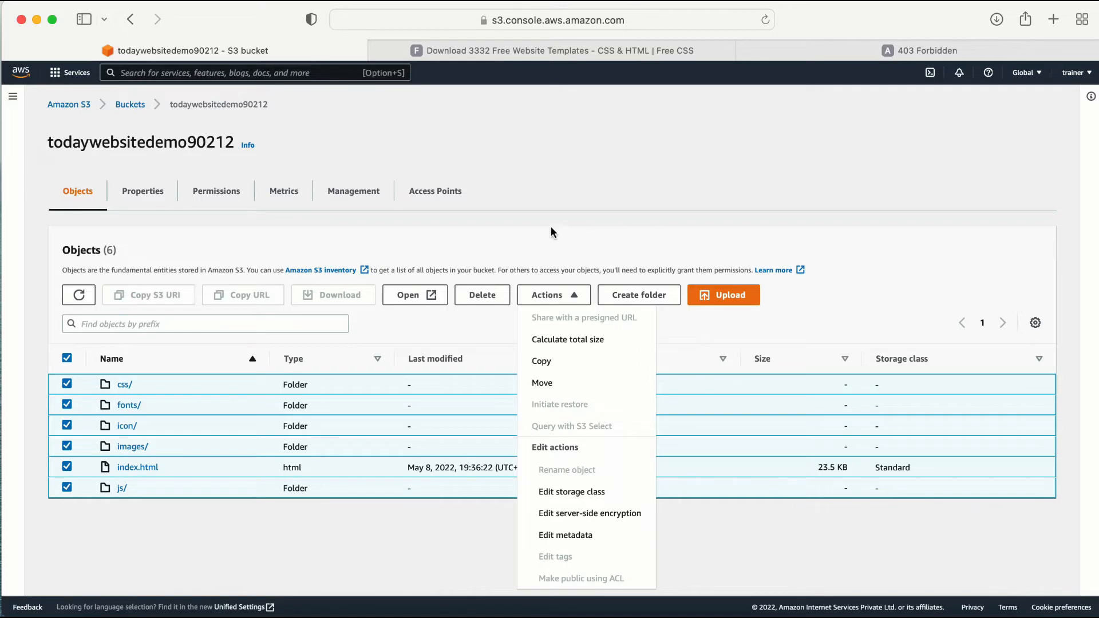
left_click(67, 359)
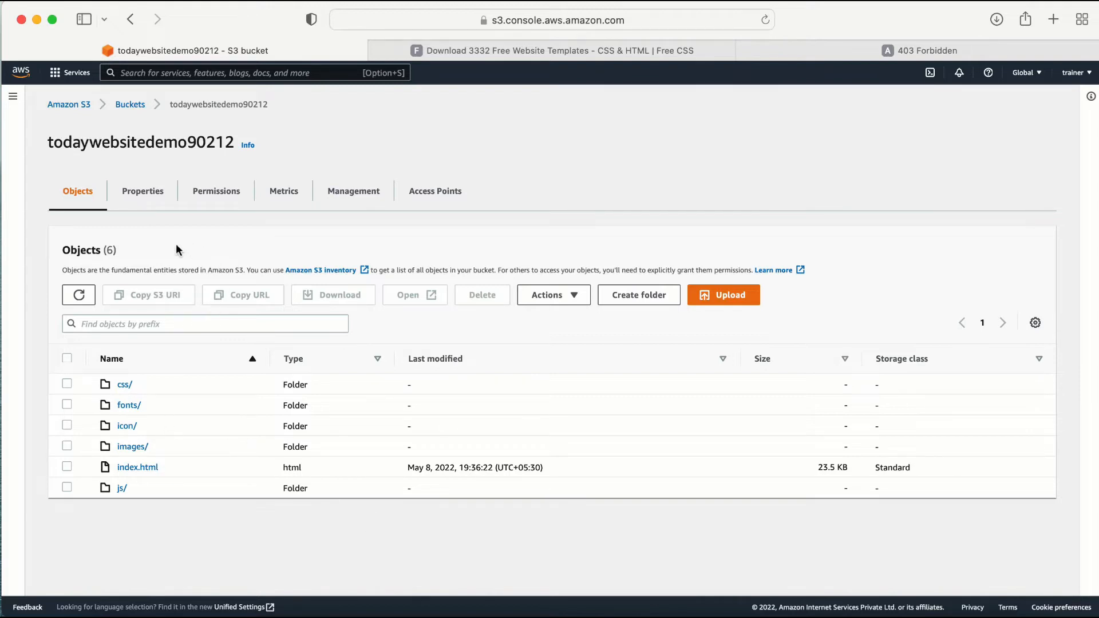
Open the permissions of todaywebsitedemo90212 and review its block public access and bucket policy sections.
left_click(212, 198)
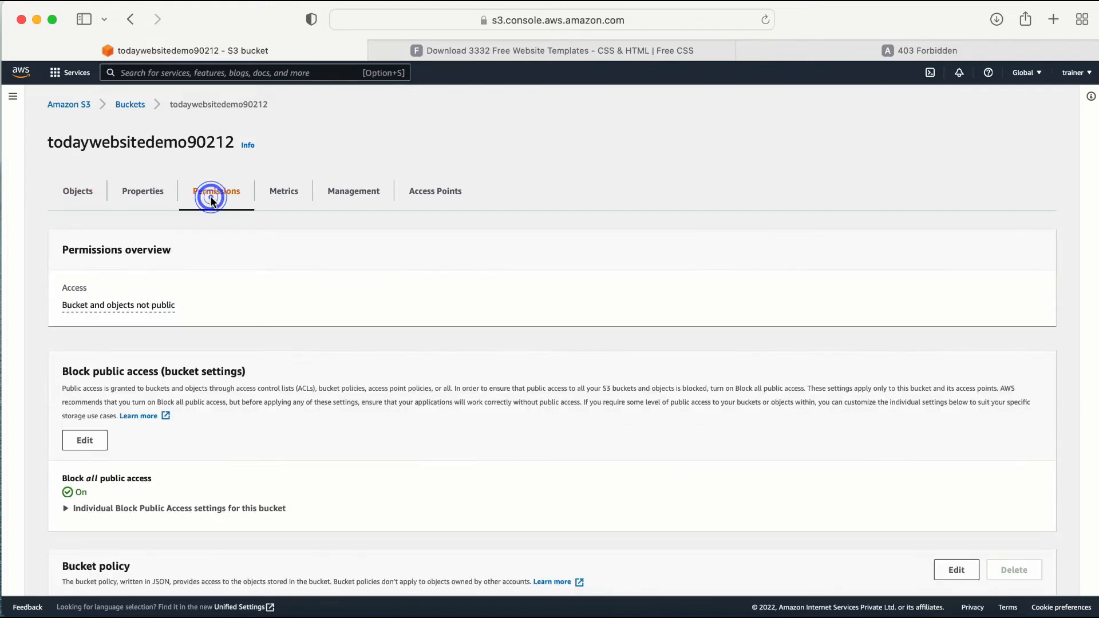
scroll(326, 295, "down", 3)
scroll(326, 298, "down", 3)
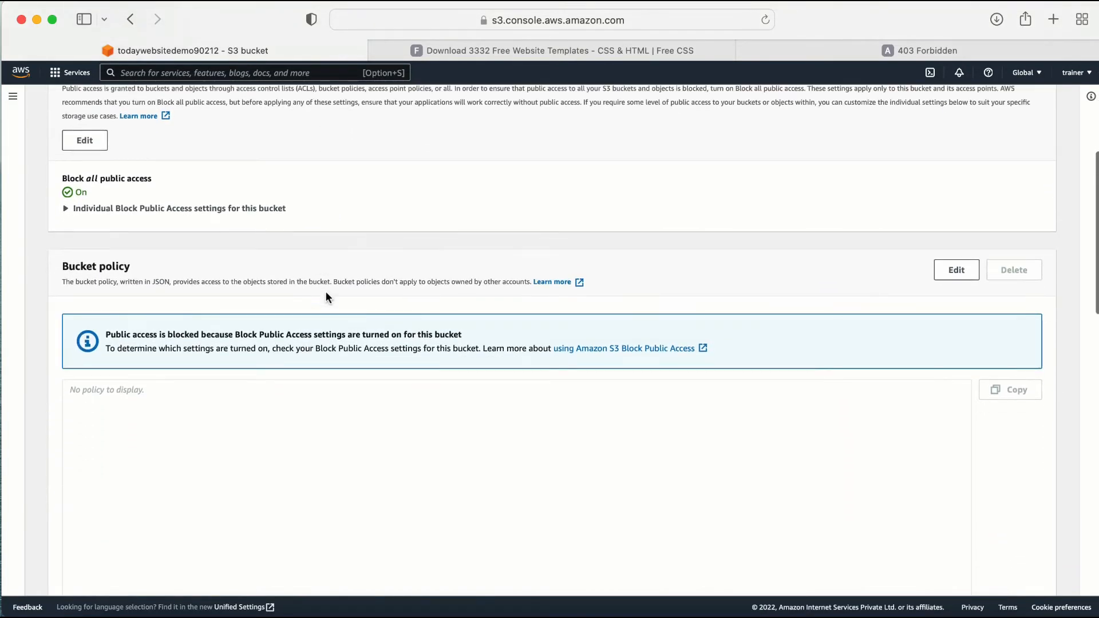
left_click_drag(73, 257, 242, 358)
scroll(242, 358, "down", 3)
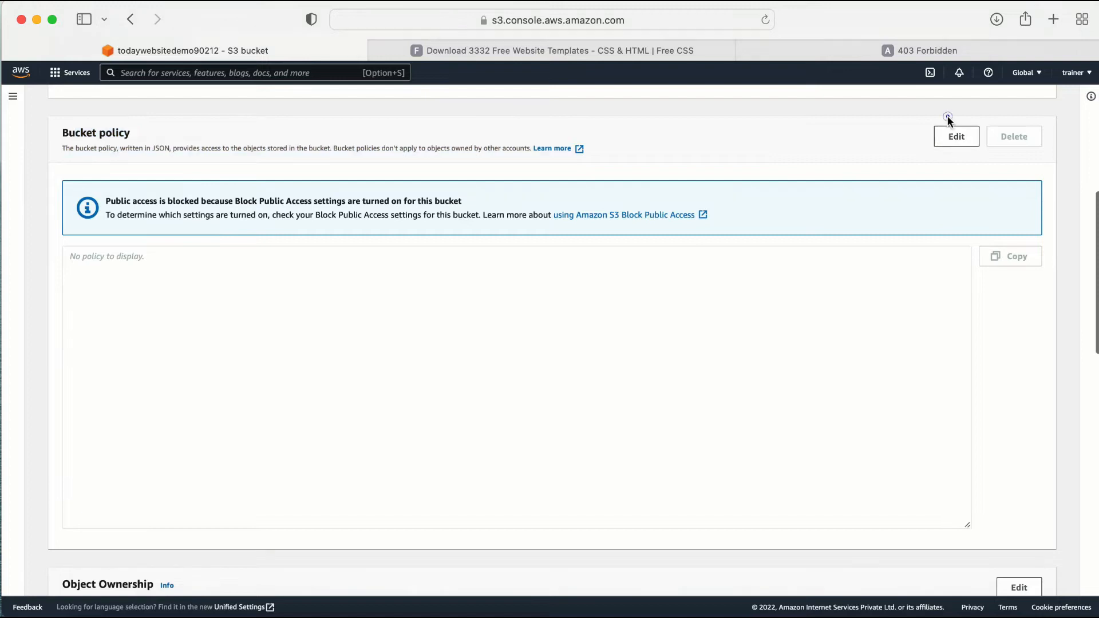
Open the bucket policy for editing and clear the default statement from the policy editor.
left_click(953, 137)
scroll(416, 343, "down", 2)
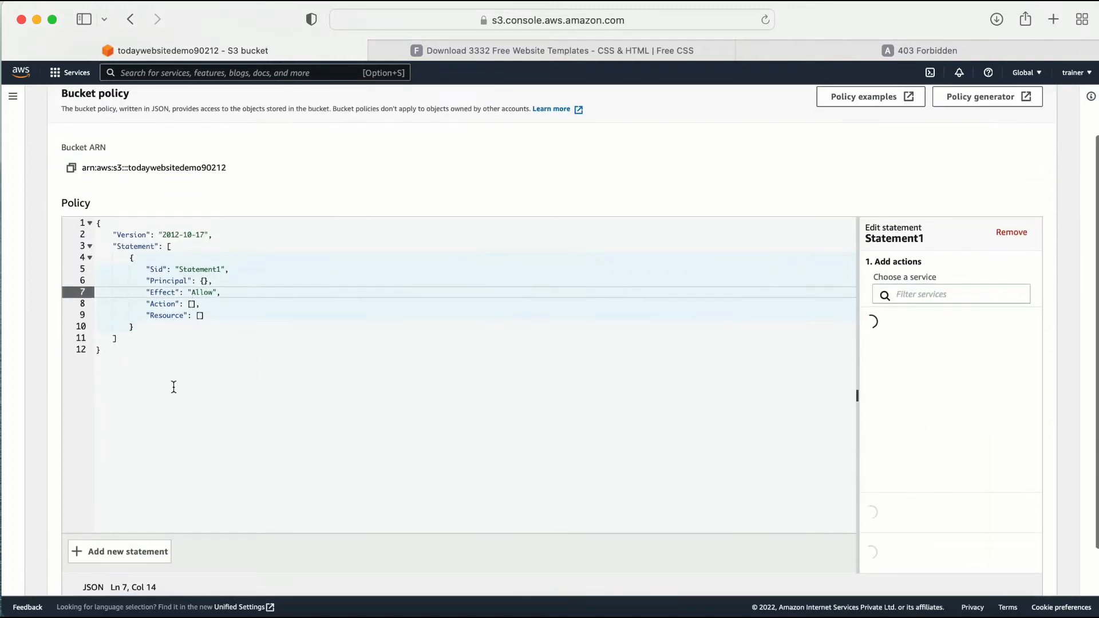
left_click(172, 385)
key("super+a")
key("BackSpace")
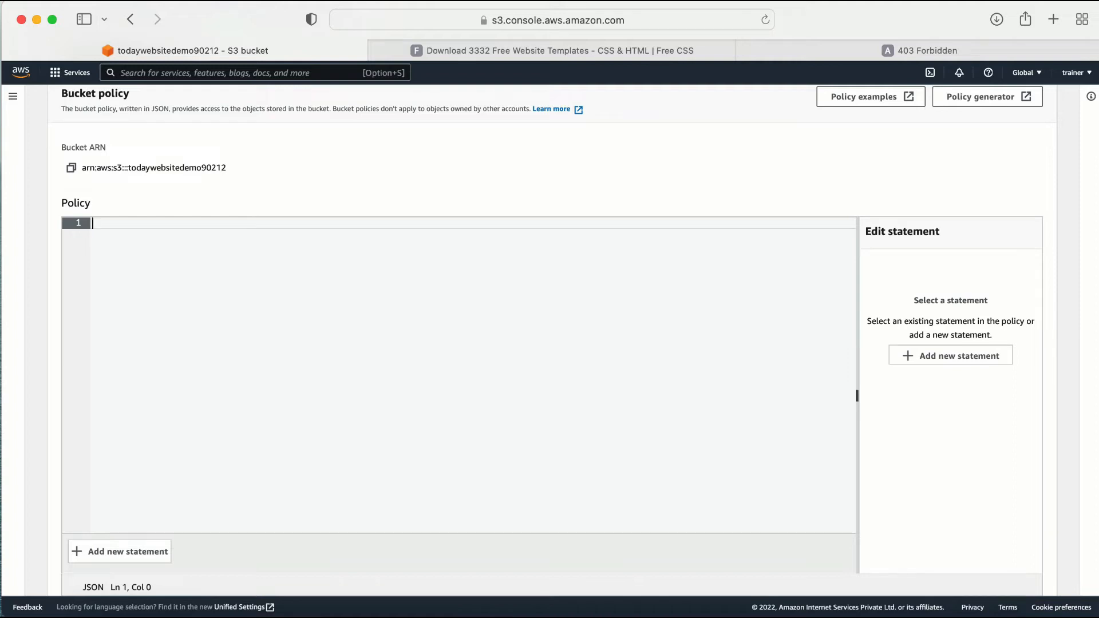
Search the web for "aws s3 read only access policy s3" in a new browser tab.
left_click(1052, 20)
left_click(452, 20)
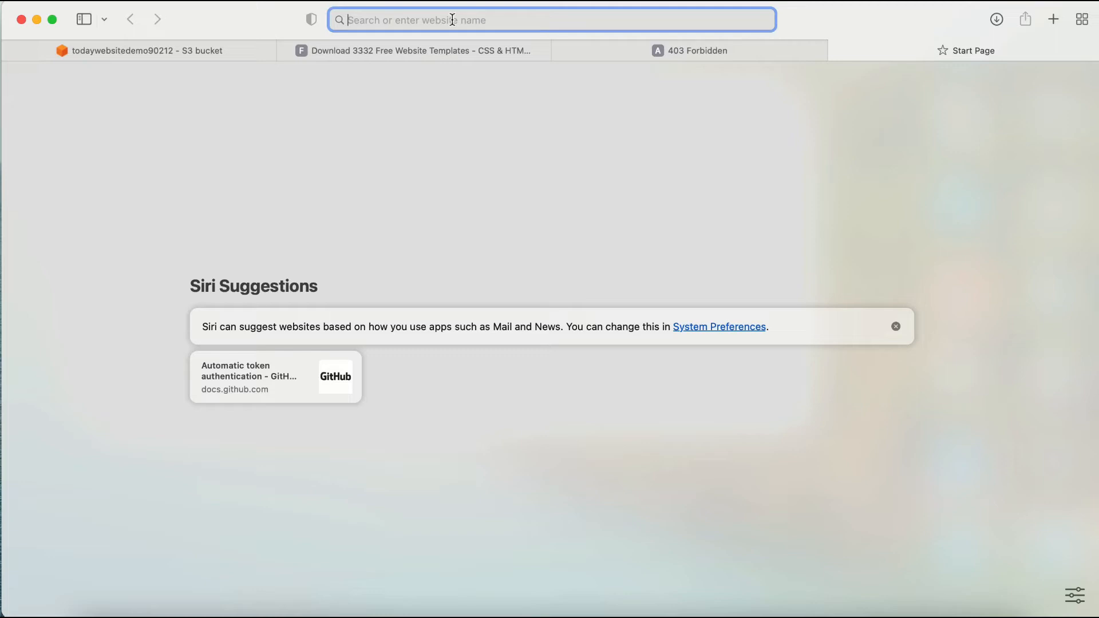
type("aws")
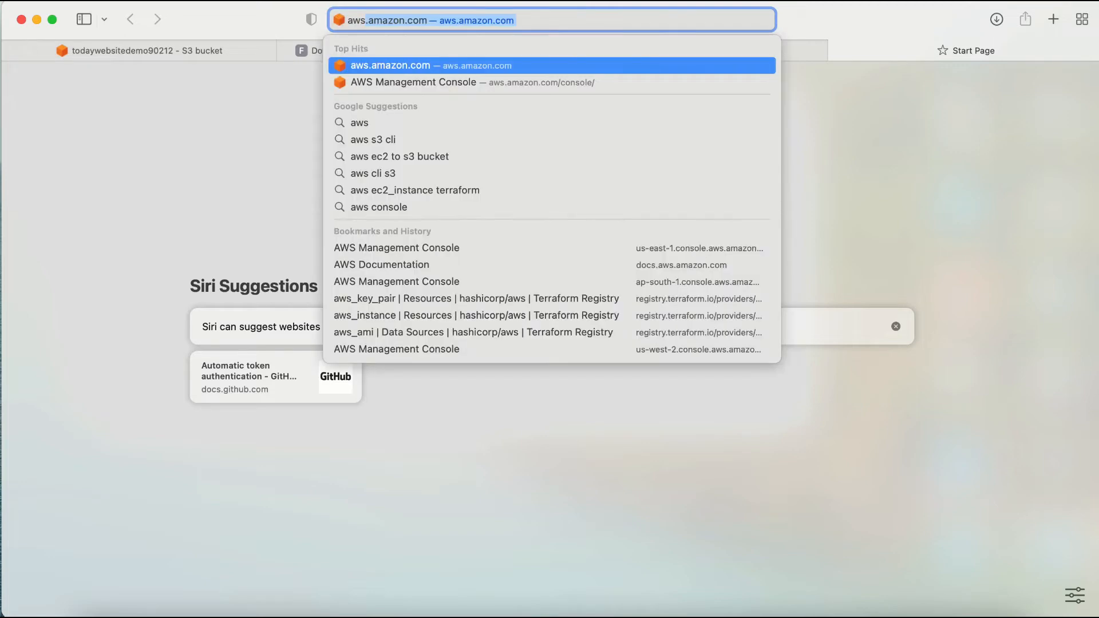
type(" s3")
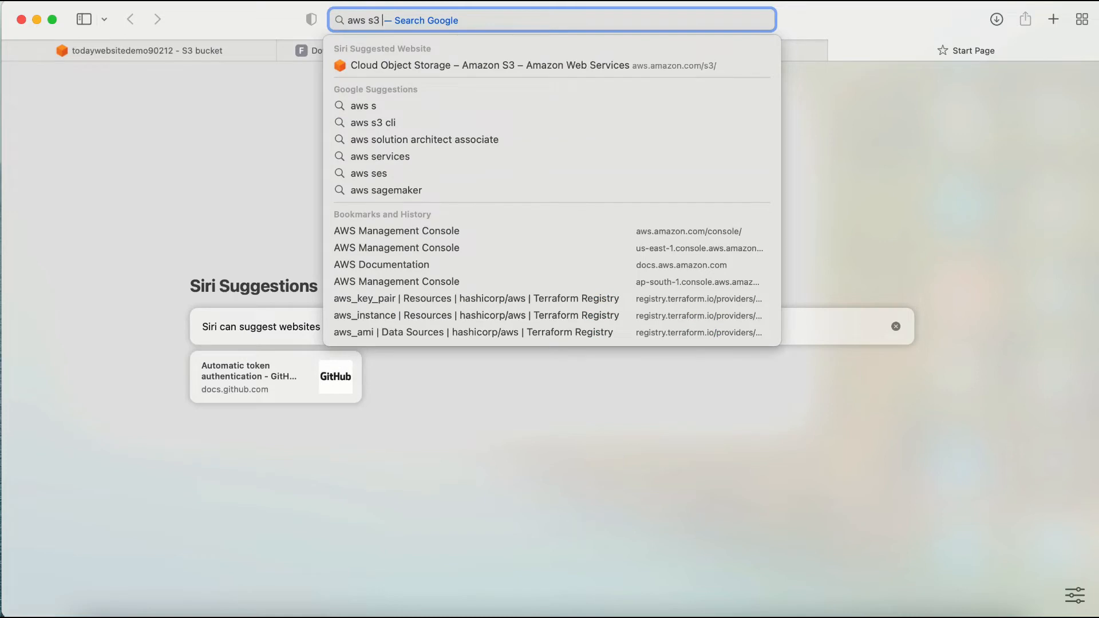
type(" read onl")
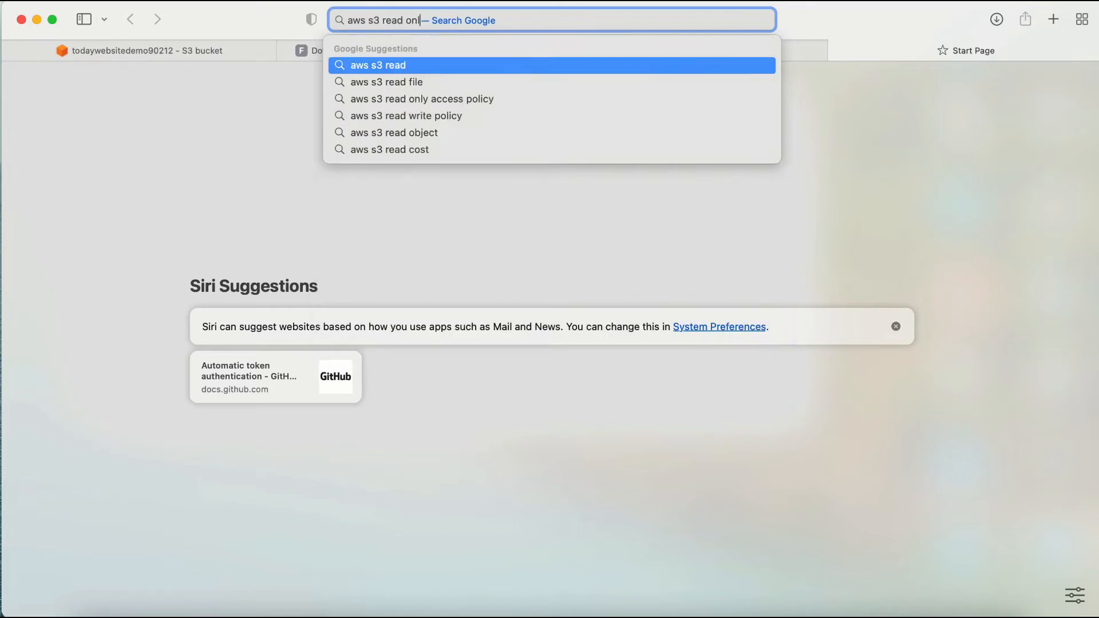
type("y access pli")
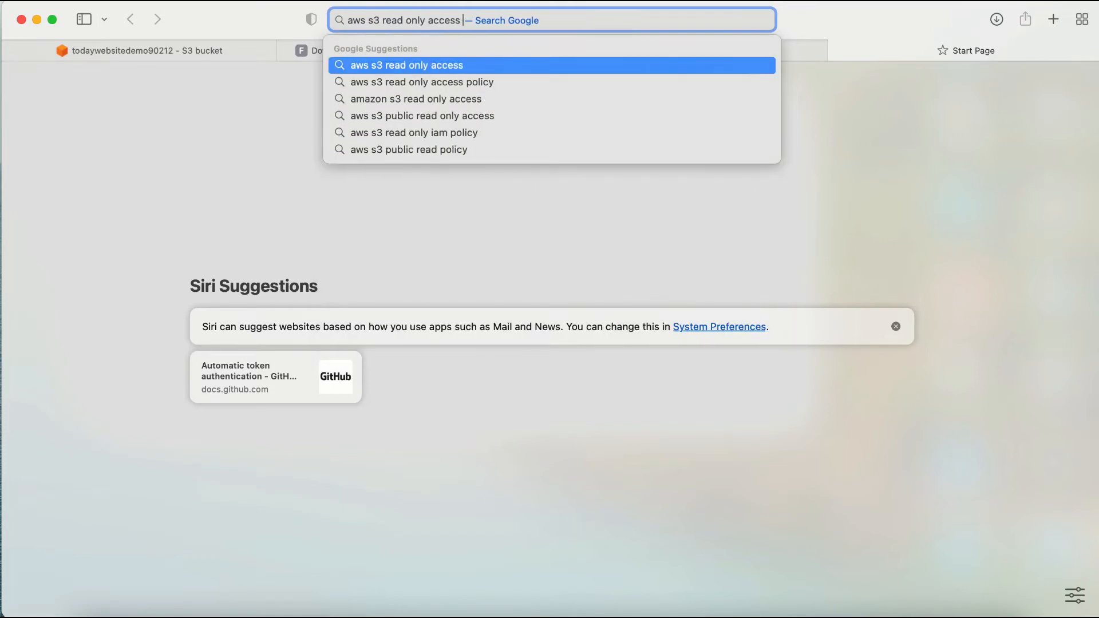
key("BackSpace")
key("BackSpace")
key("BackSpace")
type("pl")
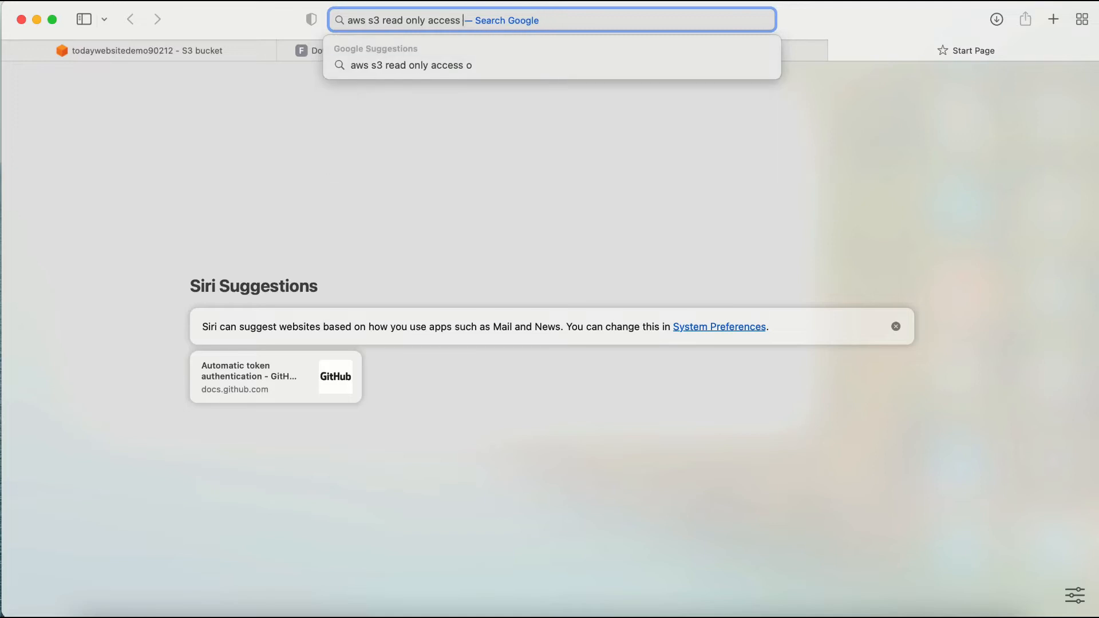
type("olicy s3")
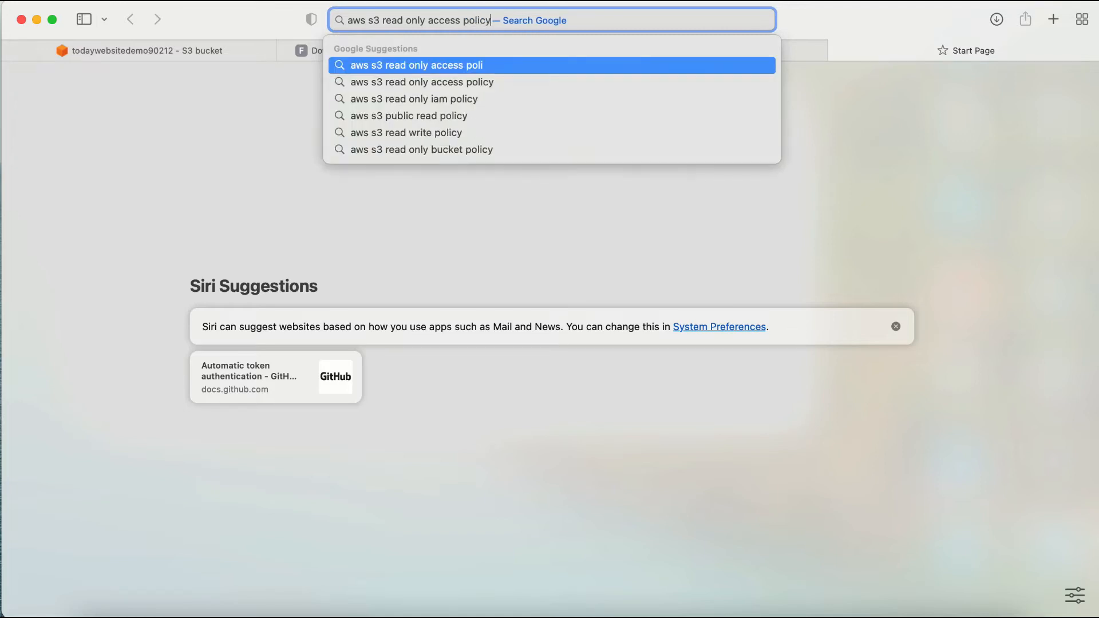
key("Return")
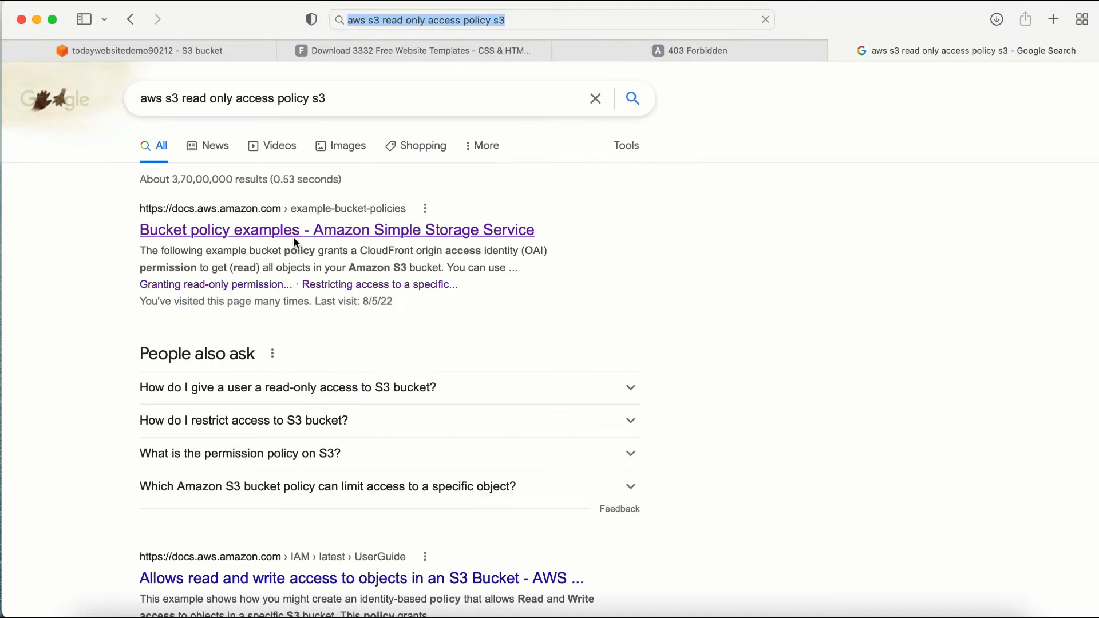
Open the AWS bucket policy examples page and copy the example policy granting read-only permission to an anonymous user.
left_click(274, 225)
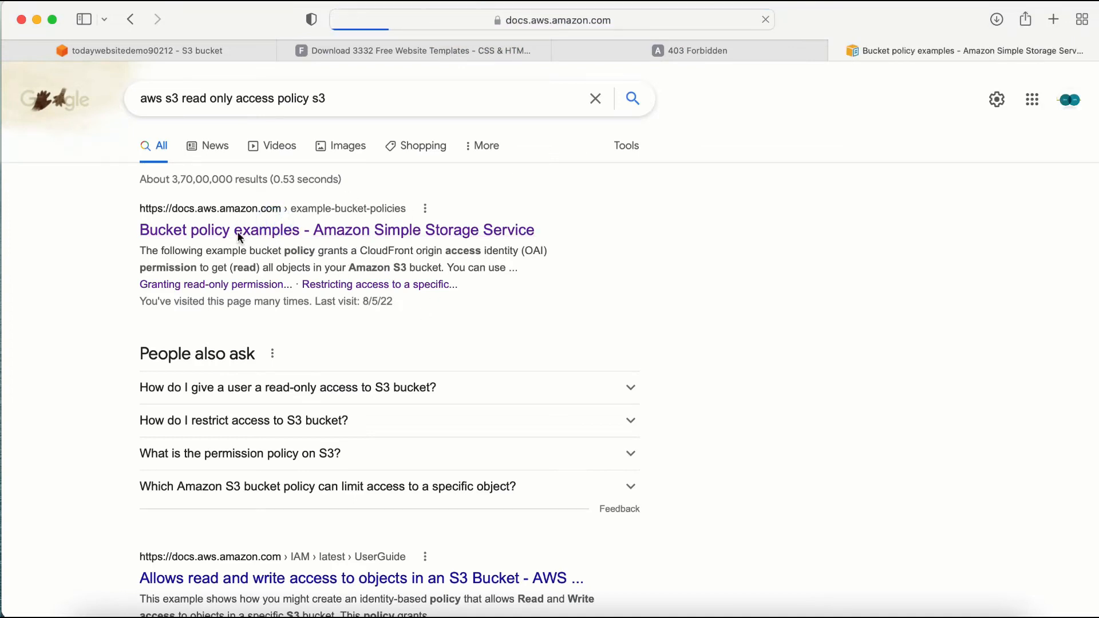
scroll(320, 240, "down", 10)
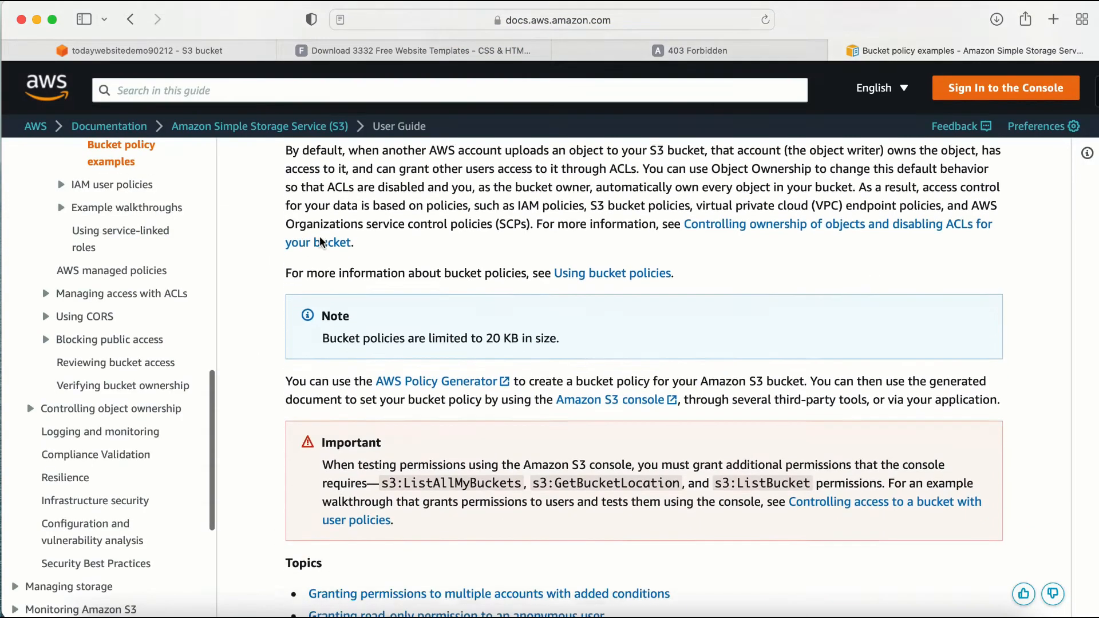
scroll(320, 240, "down", 3)
scroll(319, 244, "up", 1)
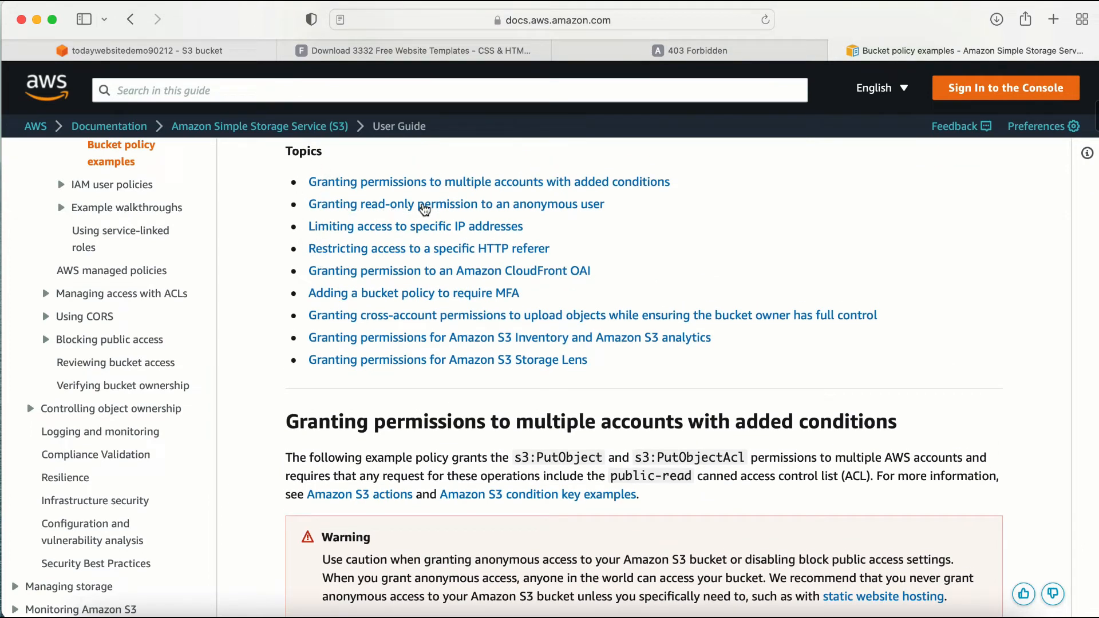
left_click(424, 210)
scroll(608, 368, "down", 4)
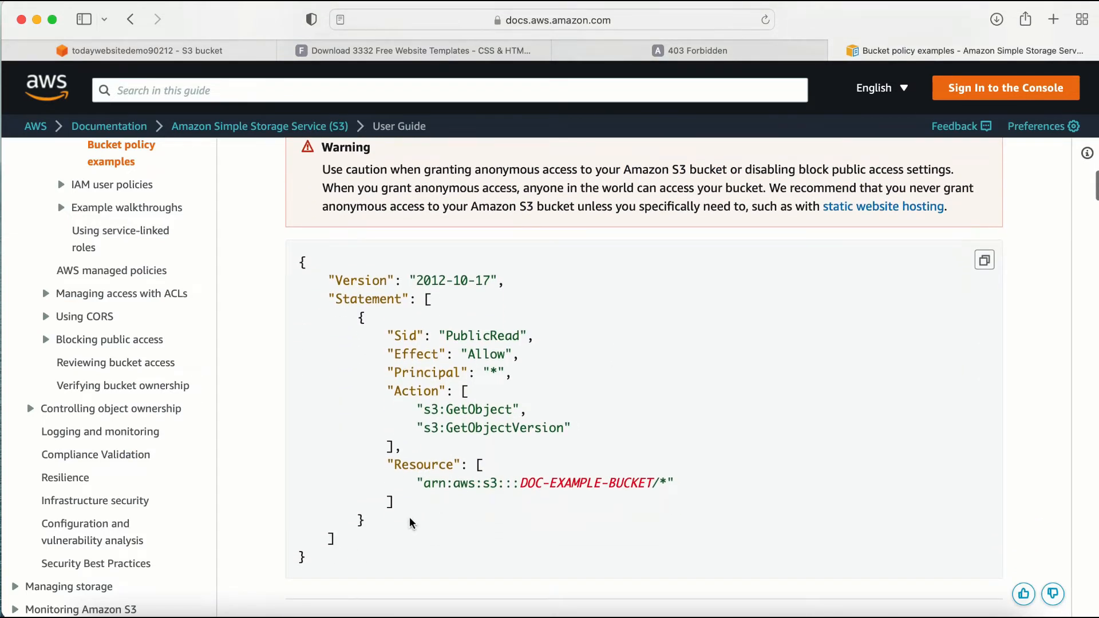
left_click_drag(674, 482, 520, 480)
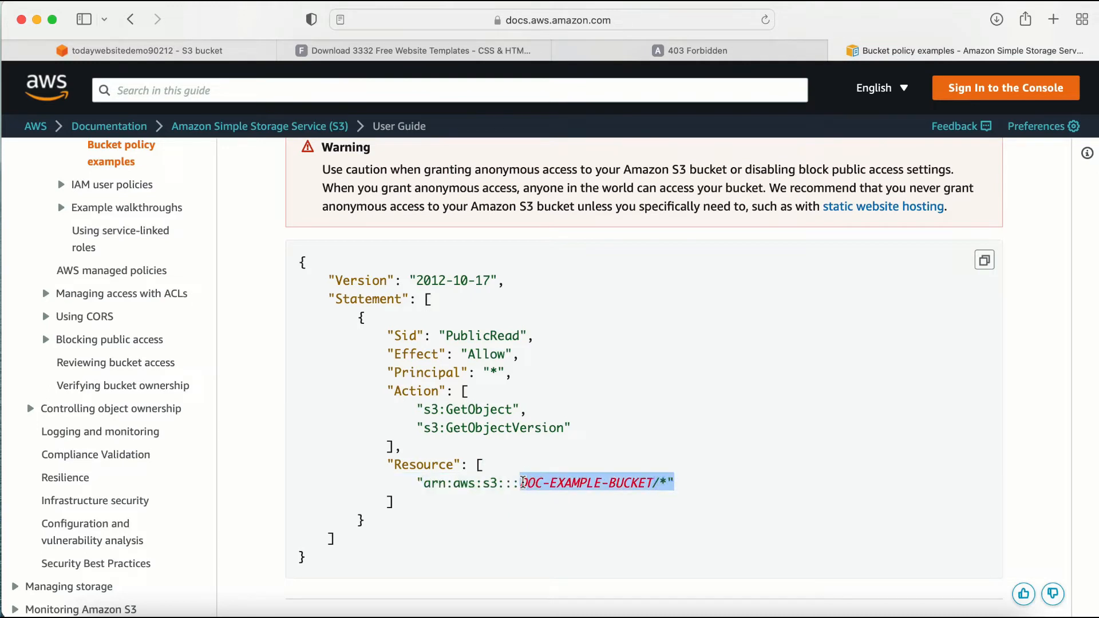
left_click(983, 262)
Return to the S3 console and paste the copied PublicRead policy into the empty bucket policy editor.
left_click(147, 51)
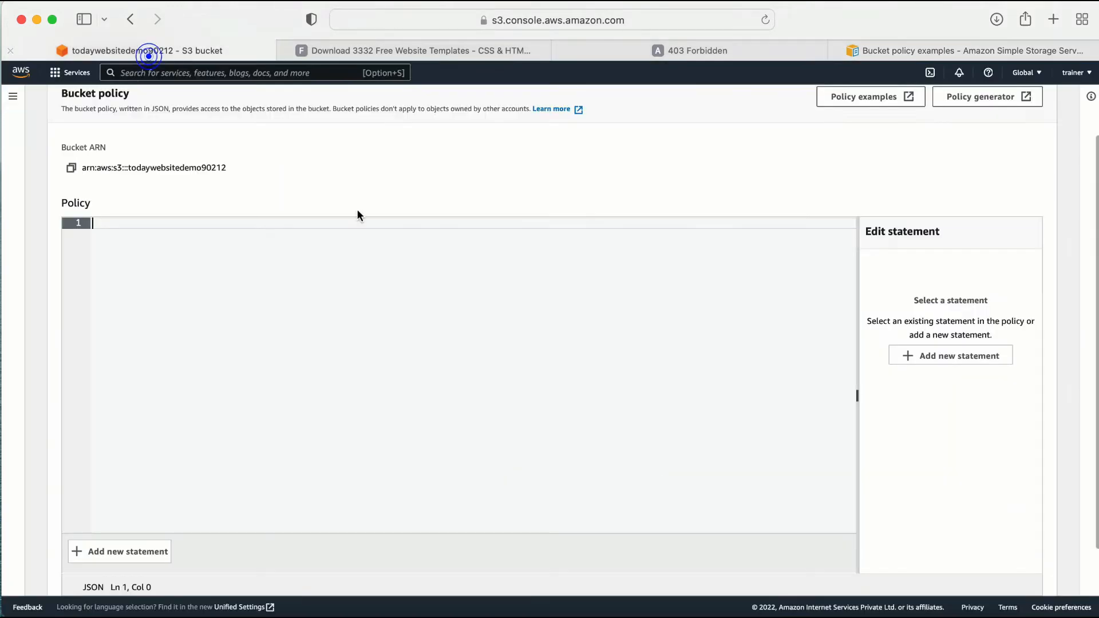
left_click(229, 299)
key("super+v")
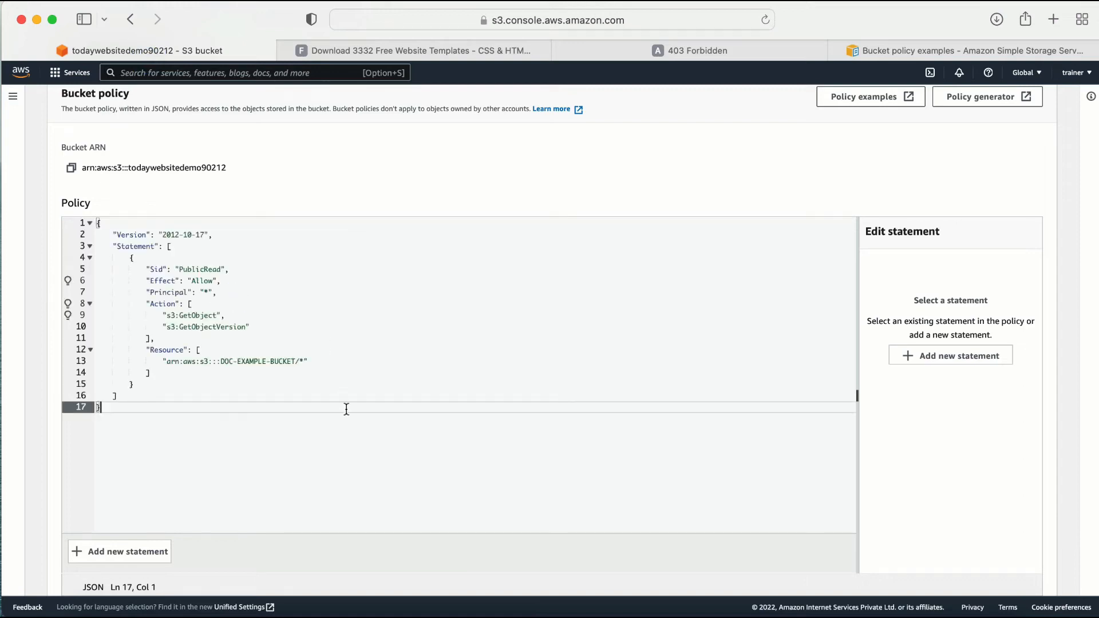
Replace DOC-EXAMPLE-BUCKET in the policy's resource ARN with the bucket name todaywebsitedemo90212, copied from the bucket ARN.
left_click(221, 362)
left_click_drag(220, 362, 298, 362)
key("BackSpace")
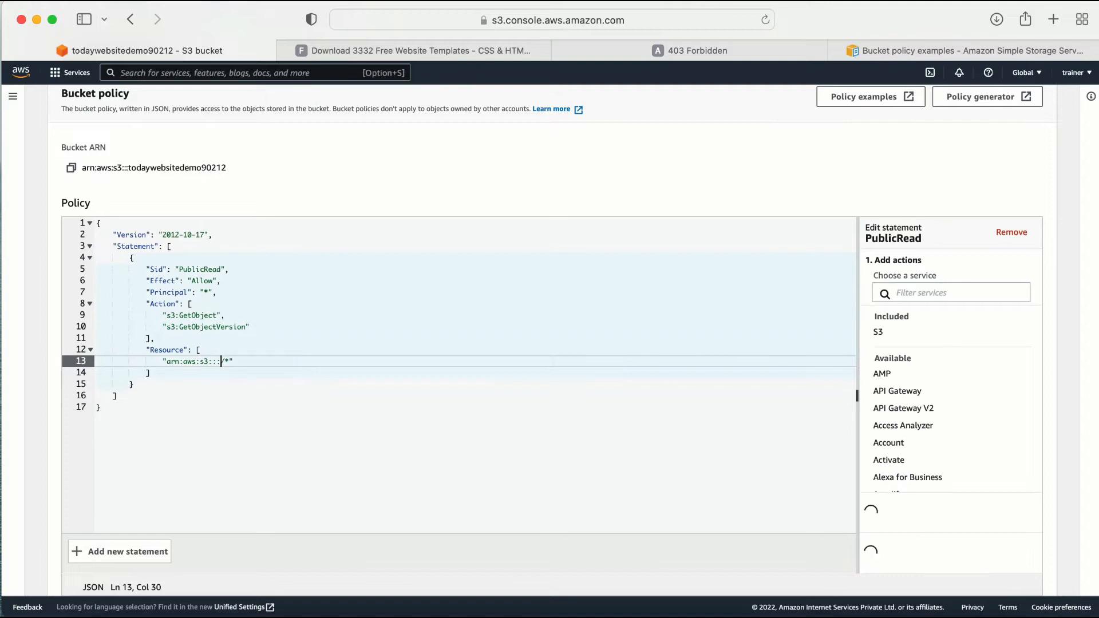
scroll(221, 362, "up", 1)
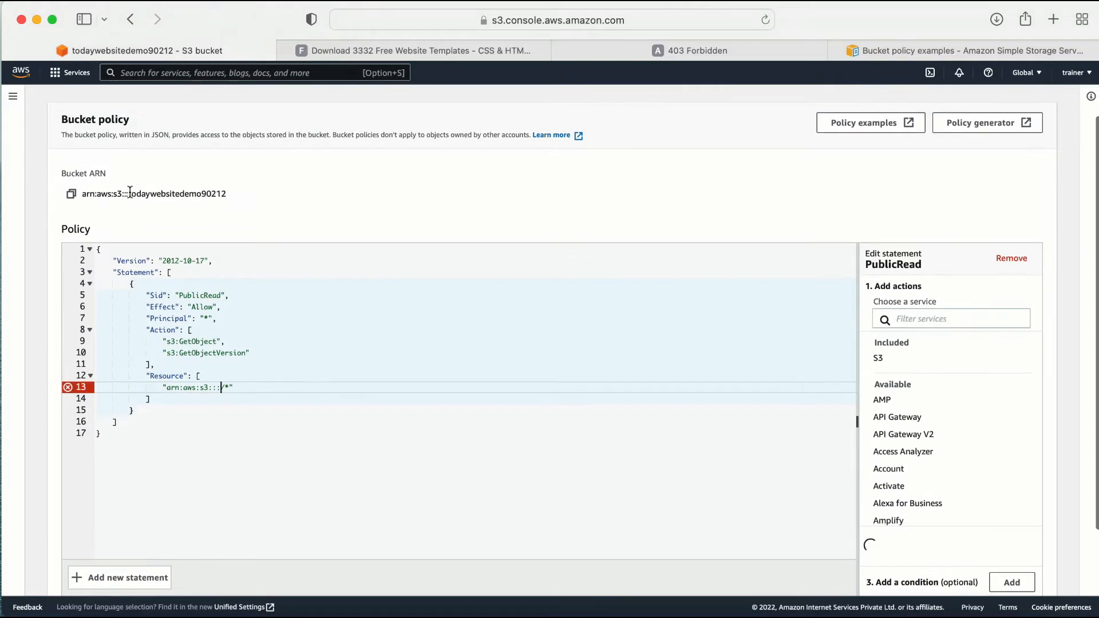
left_click_drag(130, 193, 228, 190)
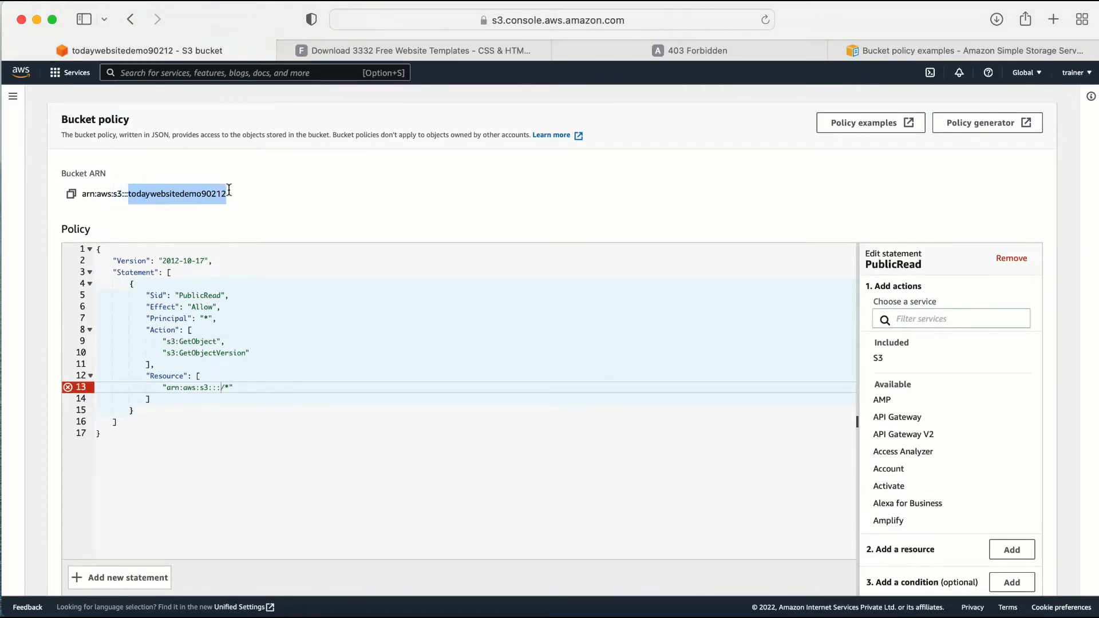
left_click(221, 387)
key("super+v")
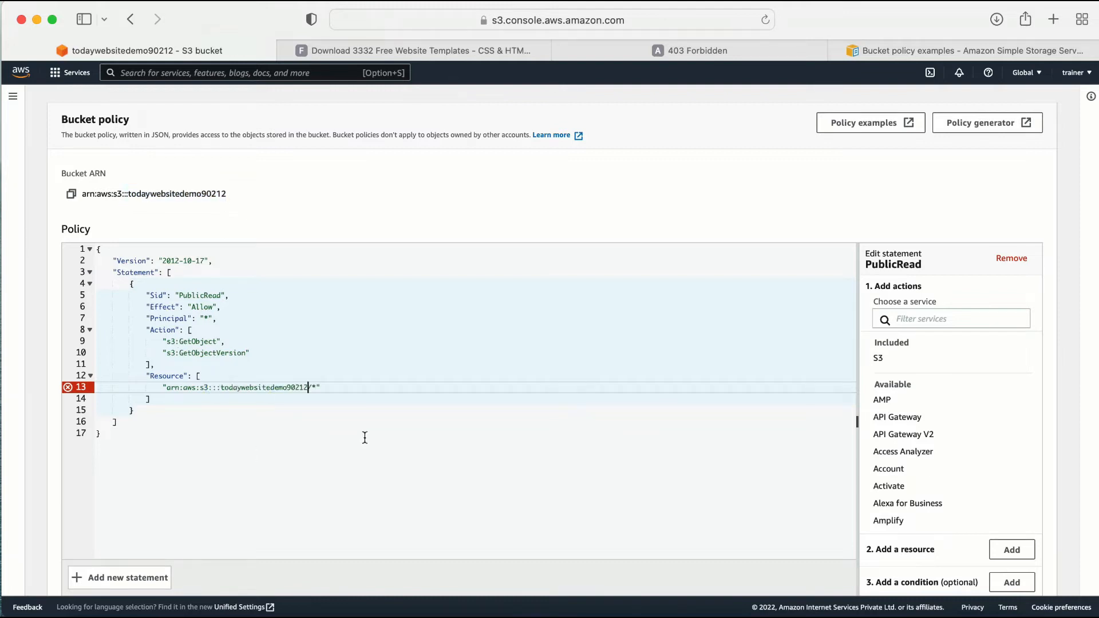
Try to save the bucket policy, inspect the API response, retry saving, and cancel the policy edit.
scroll(365, 437, "down", 3)
left_click(1002, 572)
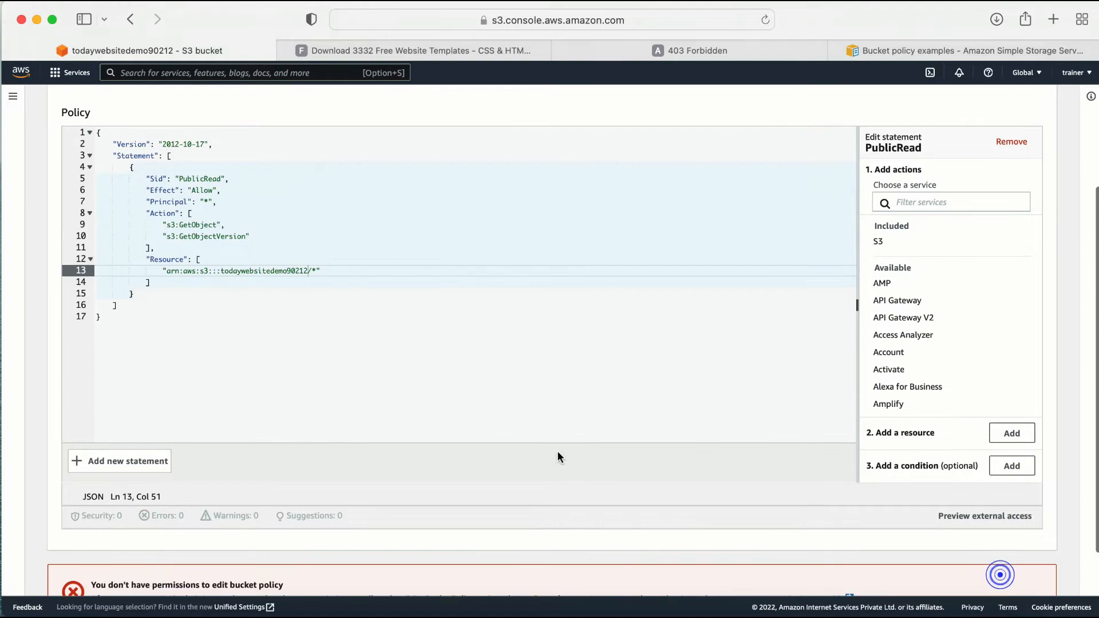
scroll(456, 412, "down", 3)
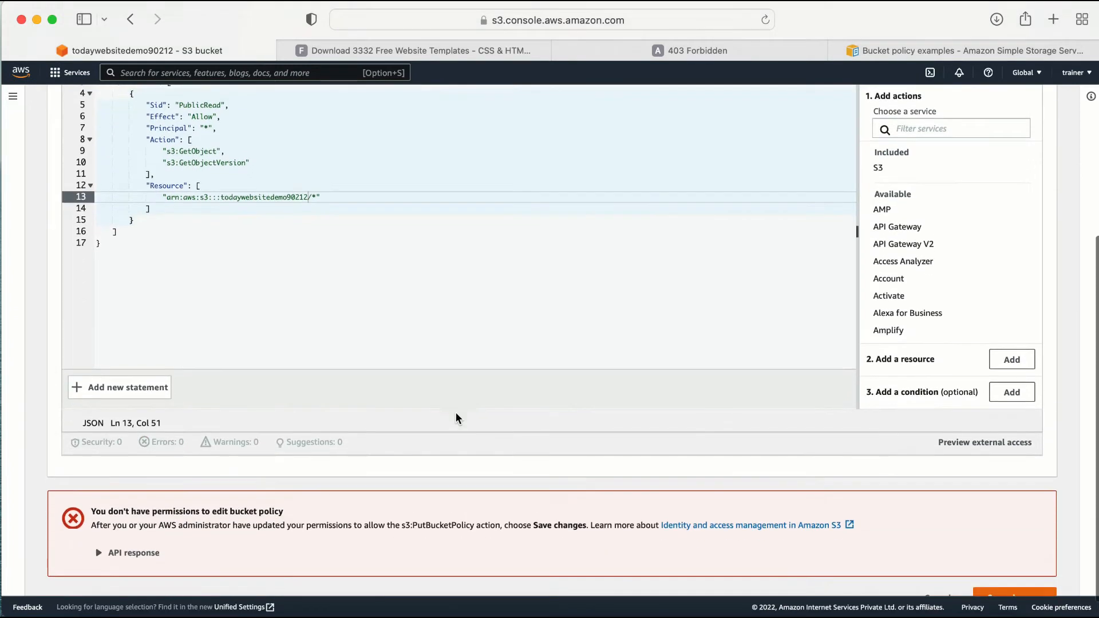
left_click(100, 552)
scroll(258, 518, "down", 2)
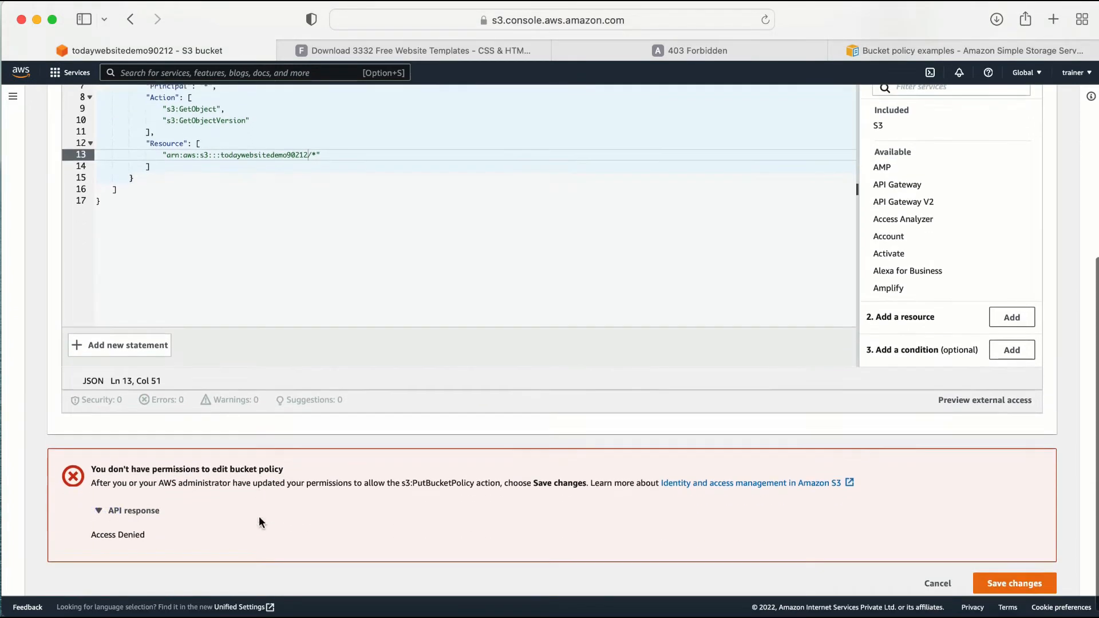
scroll(259, 517, "down", 1)
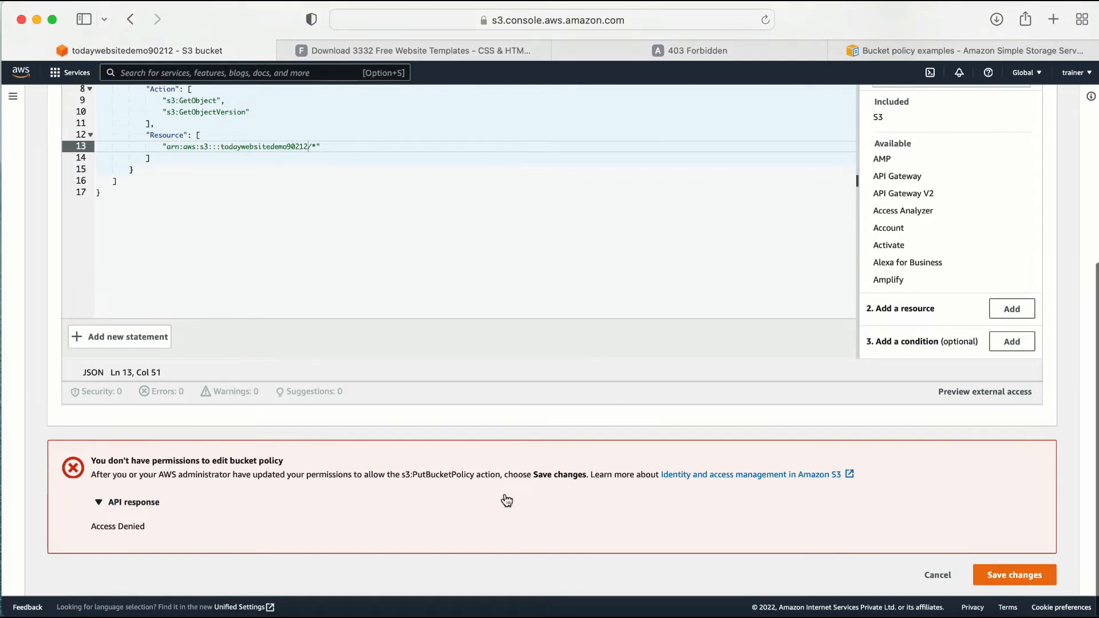
left_click(1010, 574)
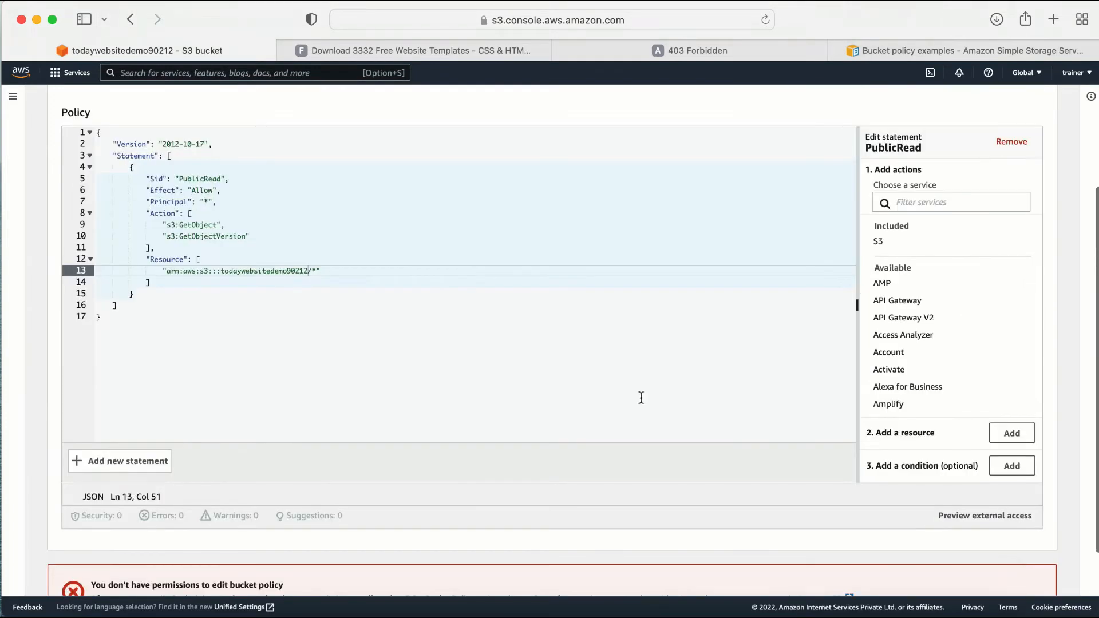
scroll(641, 398, "up", 5)
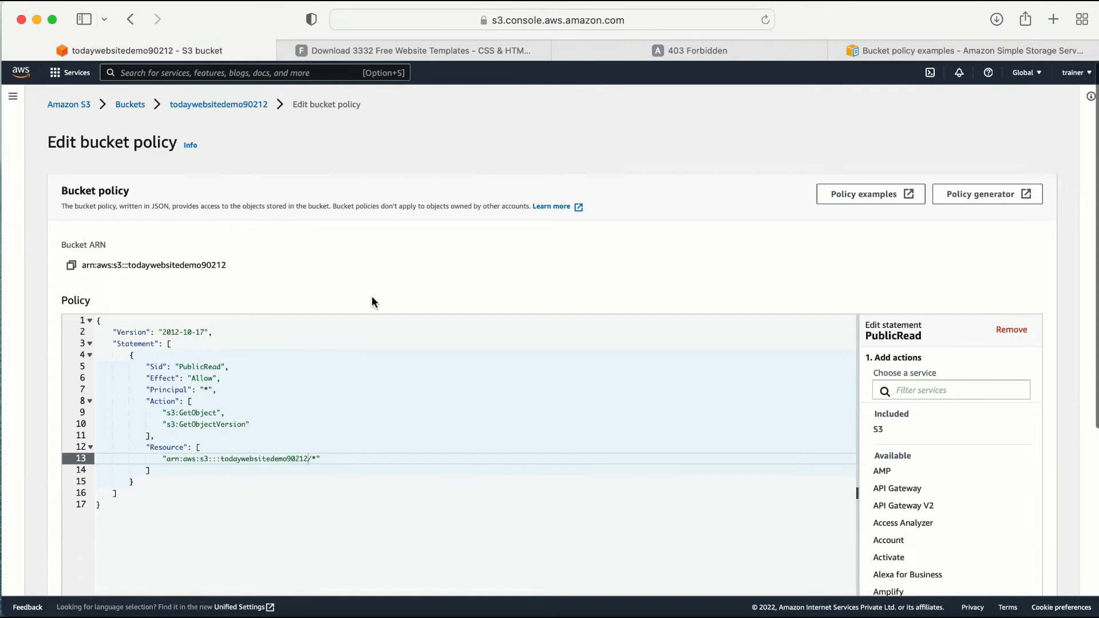
scroll(372, 302, "down", 5)
left_click(938, 573)
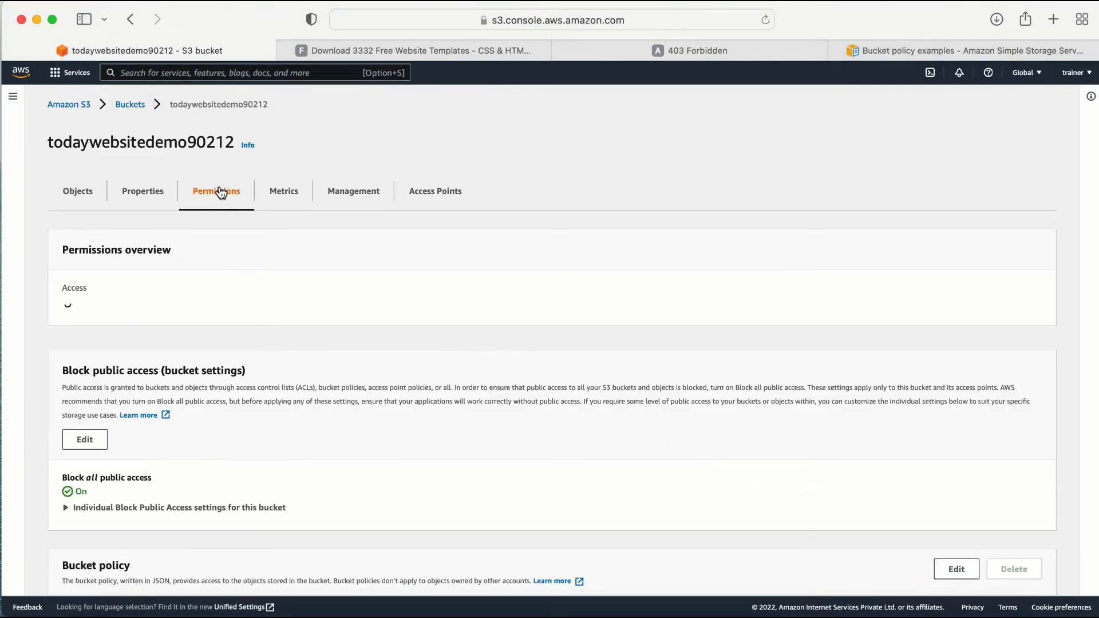
Turn off Block all public access for the bucket, save the changes, and confirm the settings by entering "confirm".
left_click(85, 440)
left_click(65, 304)
left_click(454, 572)
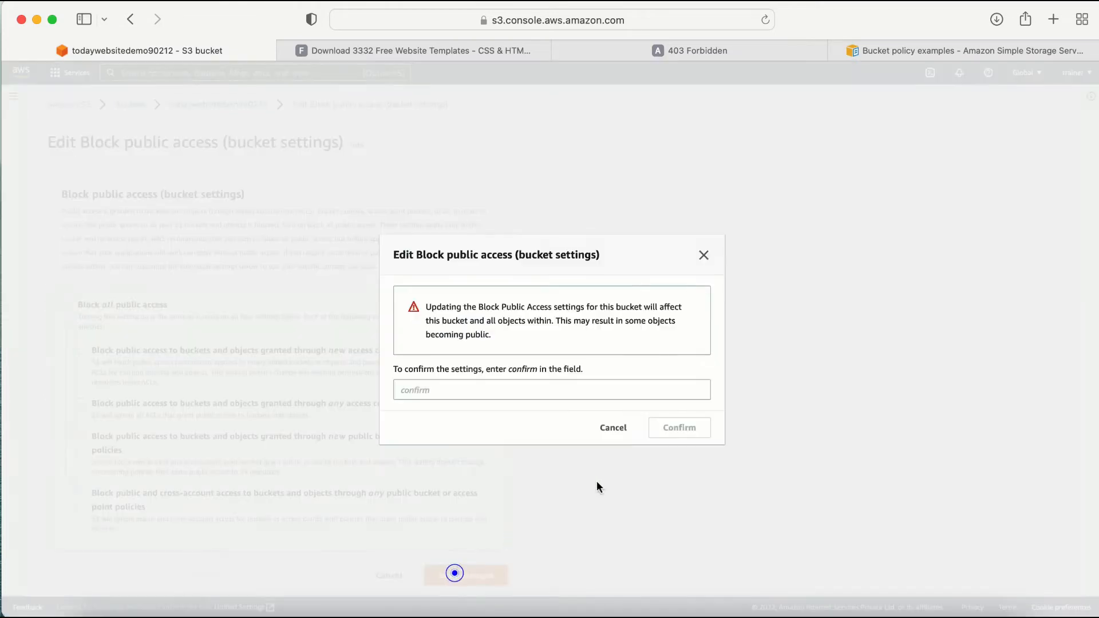
left_click(446, 389)
type("confirm")
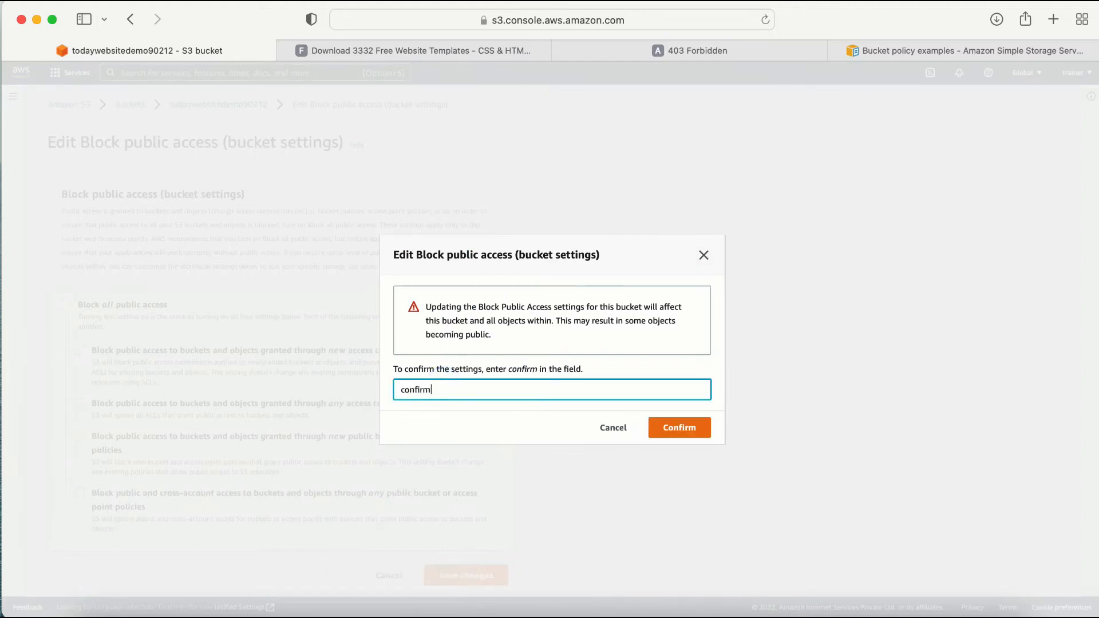
left_click(678, 428)
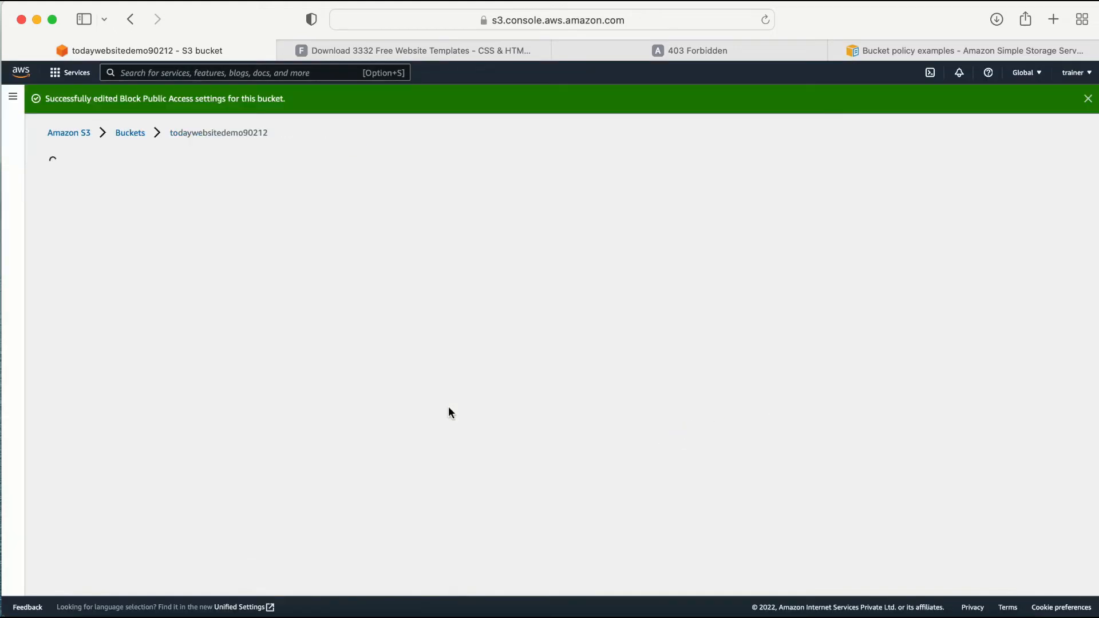
scroll(448, 406, "down", 5)
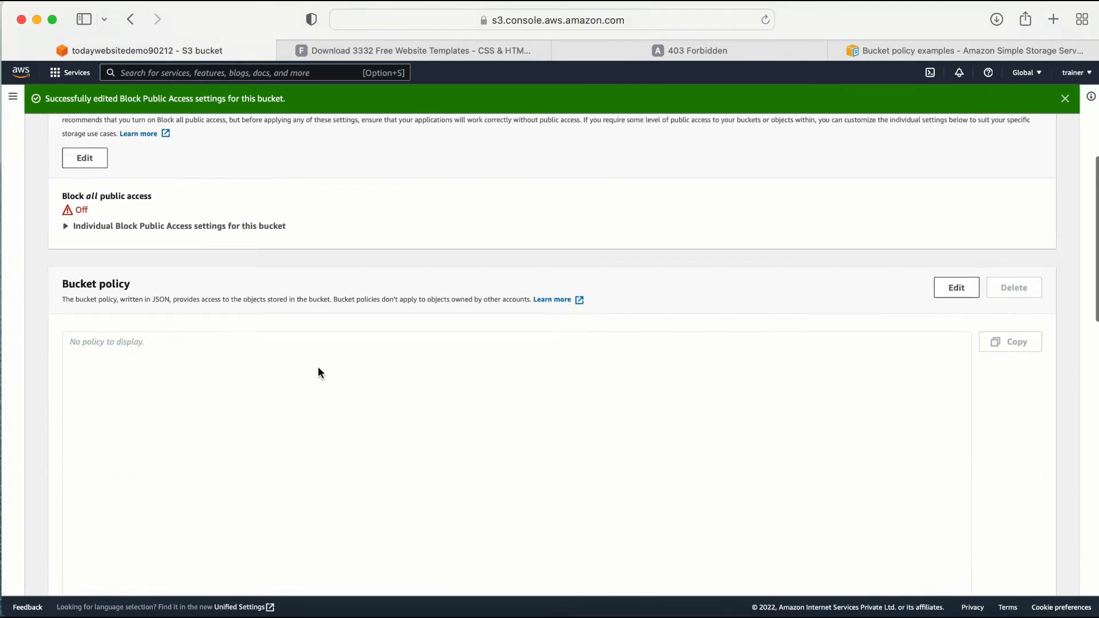
Open the bucket policy of todaywebsitedemo90212 for editing.
left_click(109, 361)
left_click(956, 286)
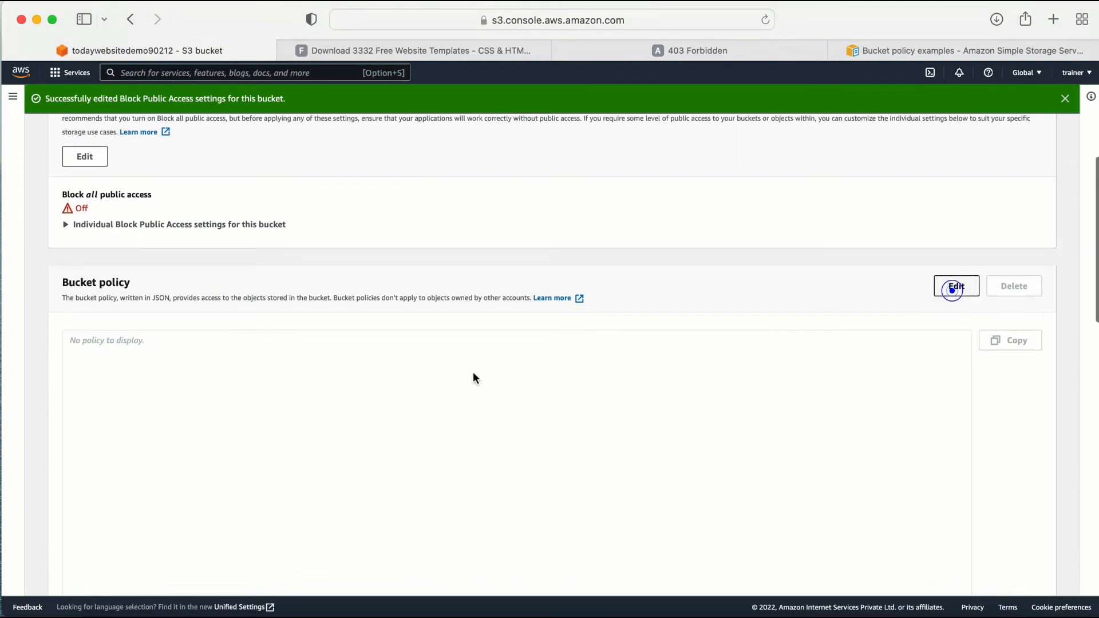
left_click(233, 463)
key("super+a")
key("BackSpace")
type("todaywebsitedemo90212")
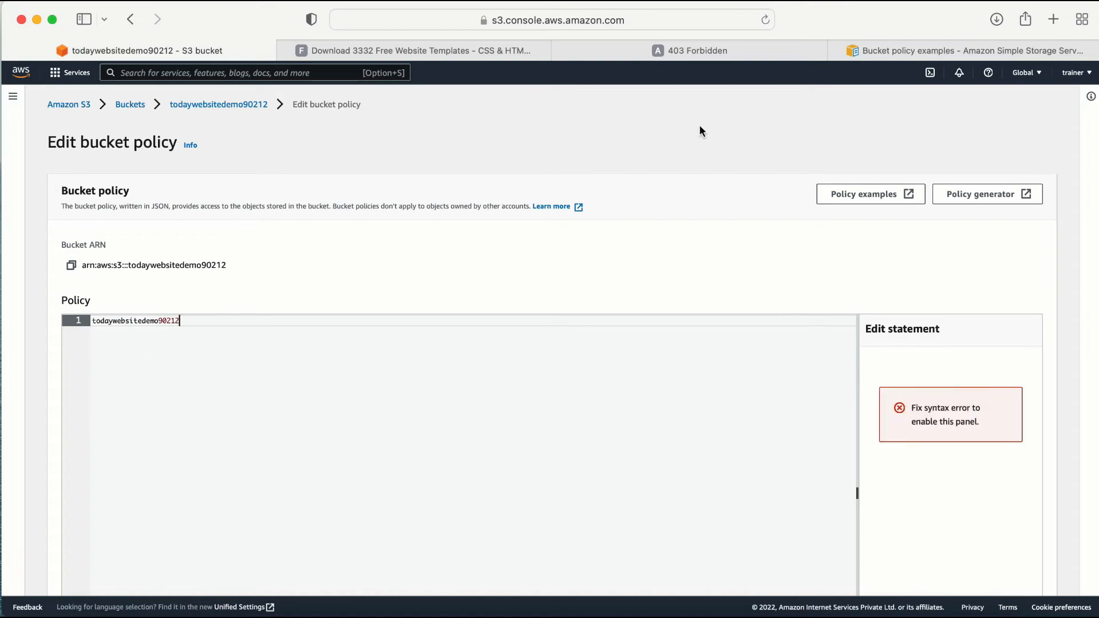
Copy the PublicRead example policy from the AWS documentation and replace the entire contents of the bucket policy editor with it.
left_click(894, 49)
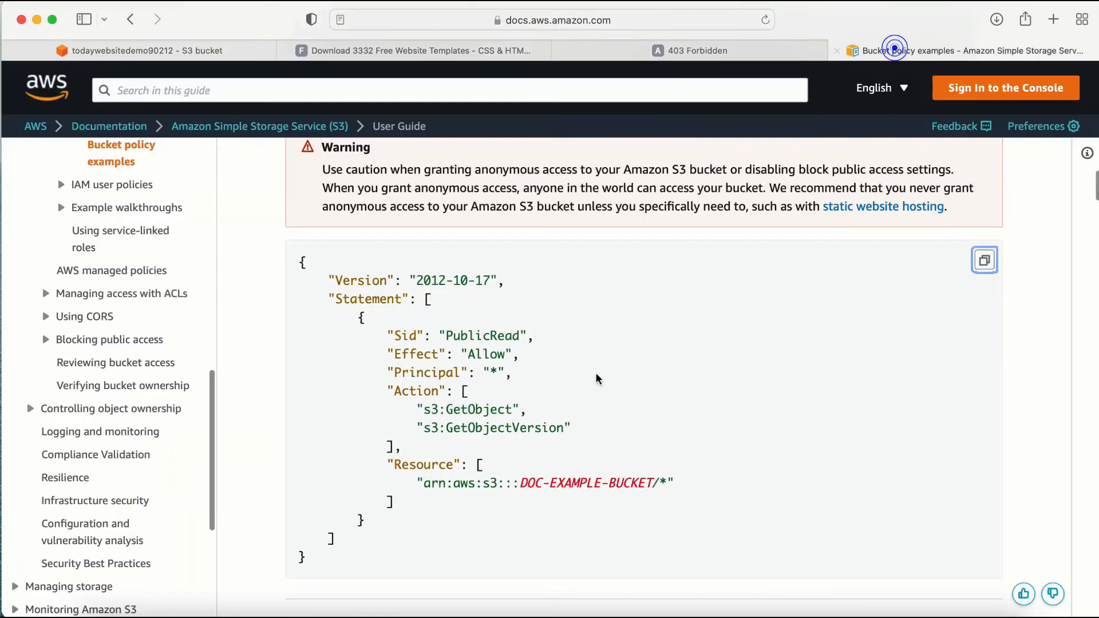
left_click(981, 260)
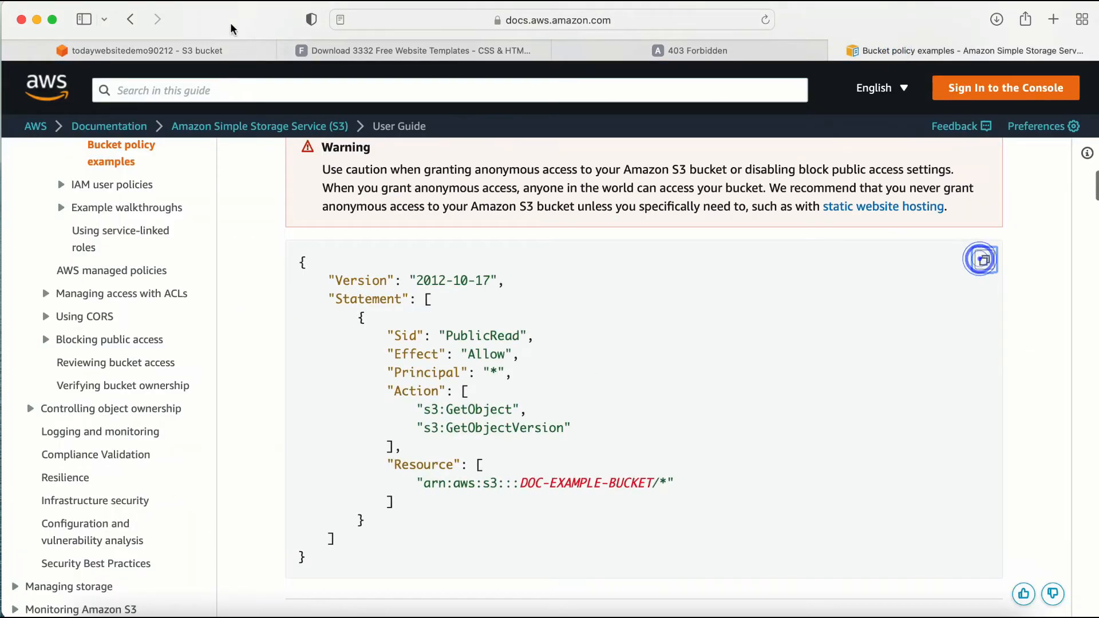
left_click(151, 49)
left_click(244, 351)
key("super+a")
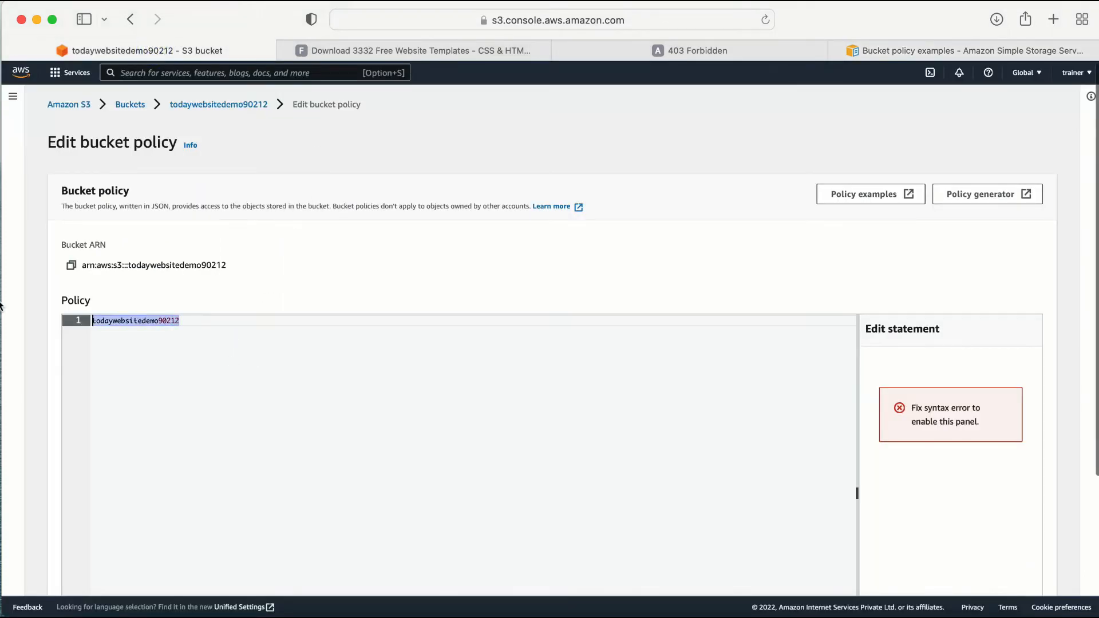
key("super+v")
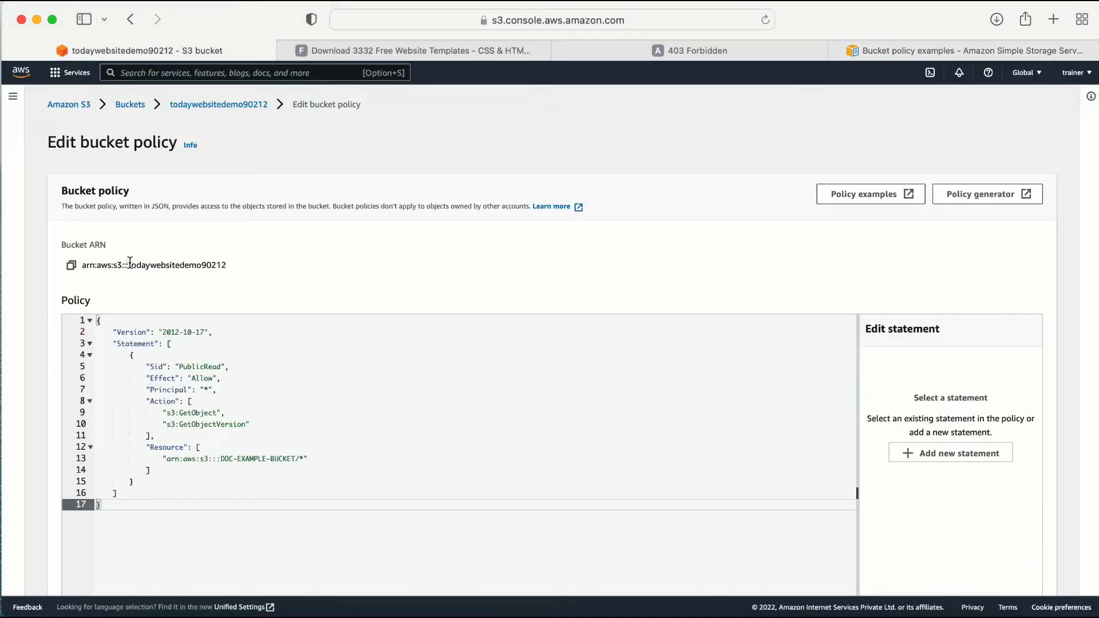
Replace DOC-EXAMPLE-BUCKET in the policy's resource ARN with todaywebsitedemo90212, copied from the bucket ARN, and save the bucket policy.
left_click_drag(130, 264, 238, 263)
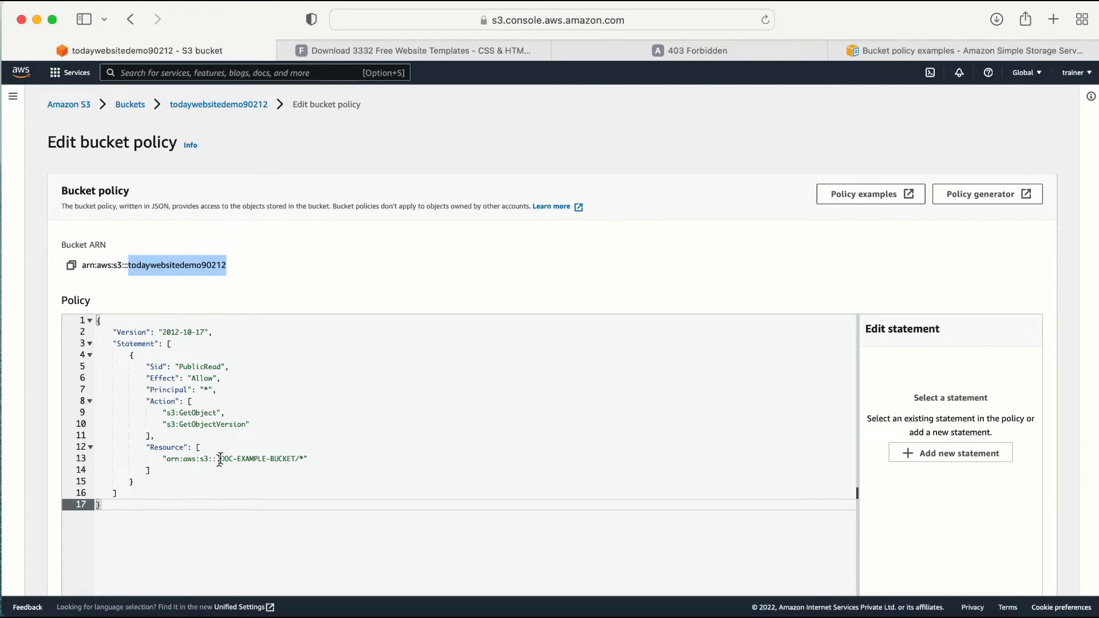
left_click_drag(222, 458, 295, 458)
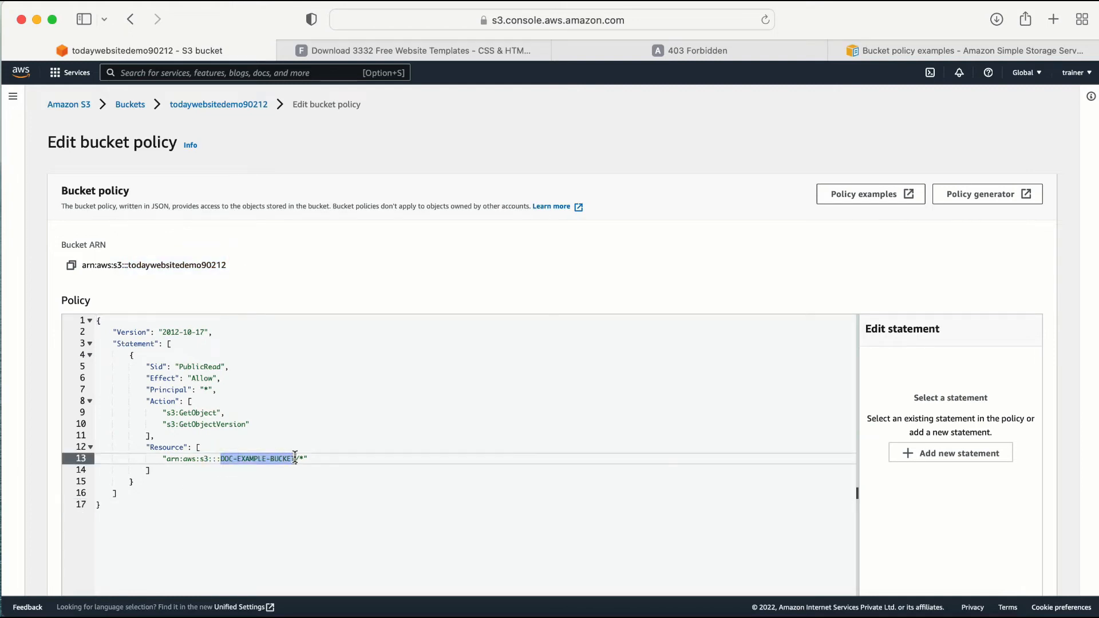
key("super+v")
scroll(481, 493, "down", 3)
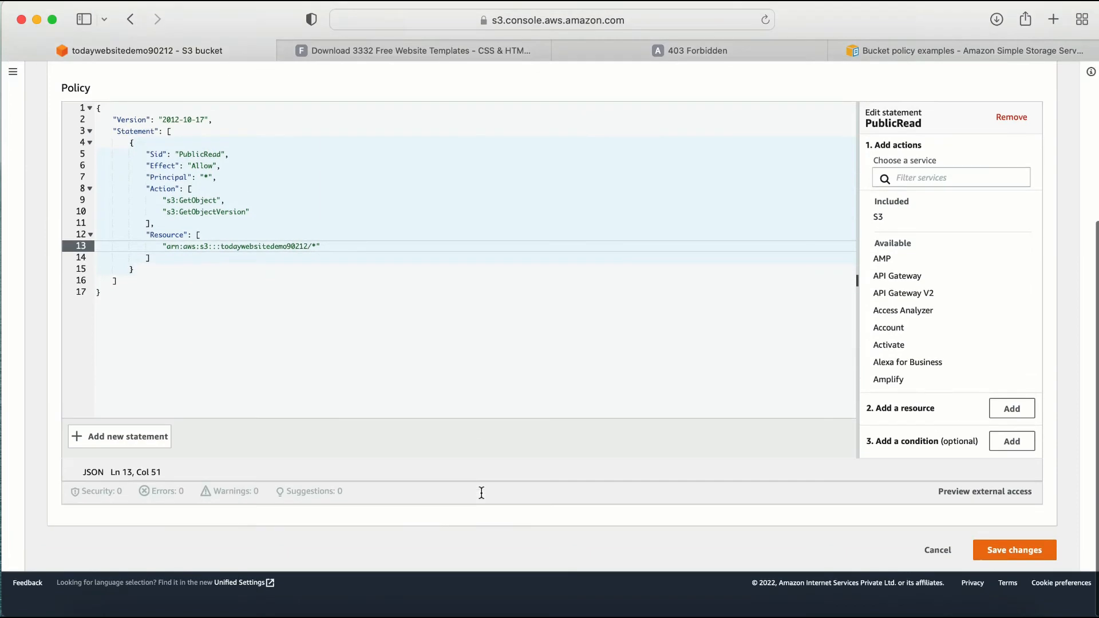
left_click(1010, 574)
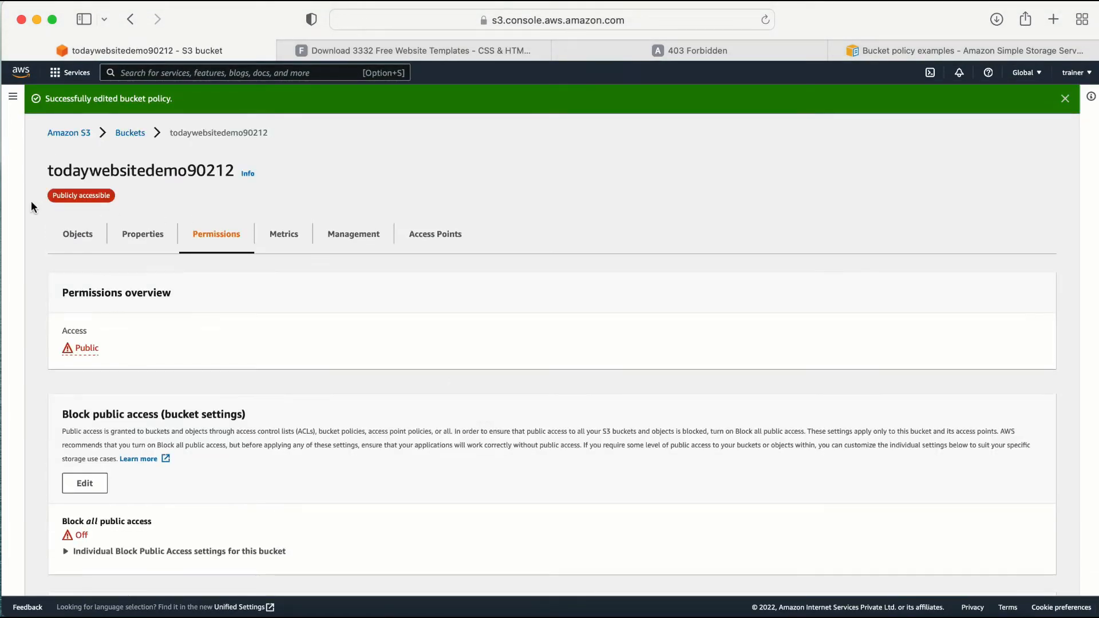
Check the bucket's access label, reload the website endpoint page, and browse the hosted site including its Customer section.
left_click_drag(31, 200, 197, 198)
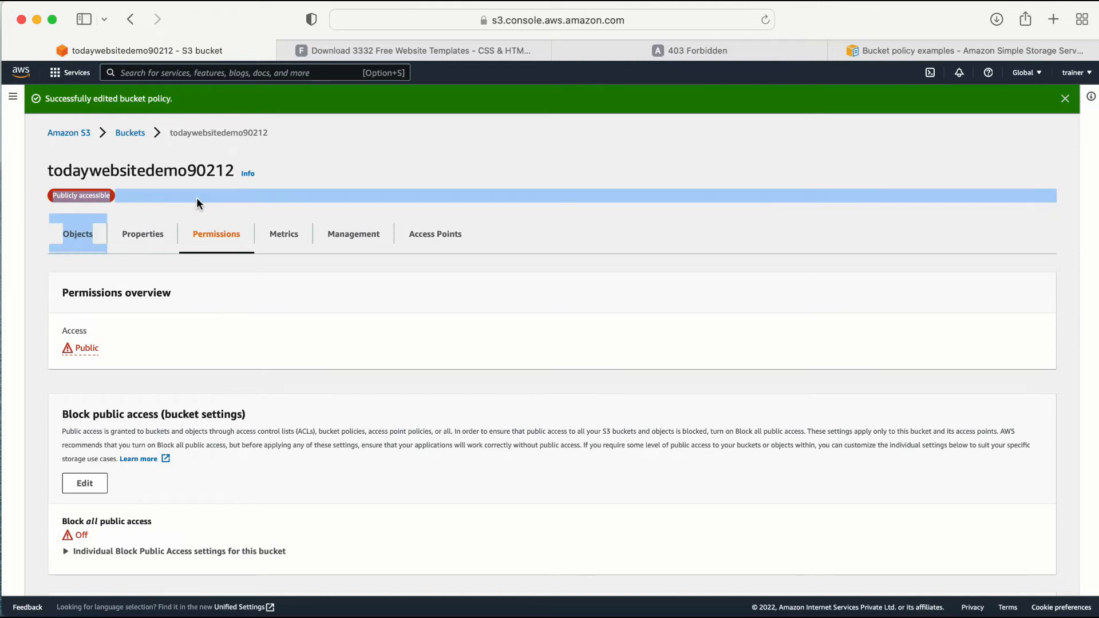
left_click(547, 177)
left_click(630, 47)
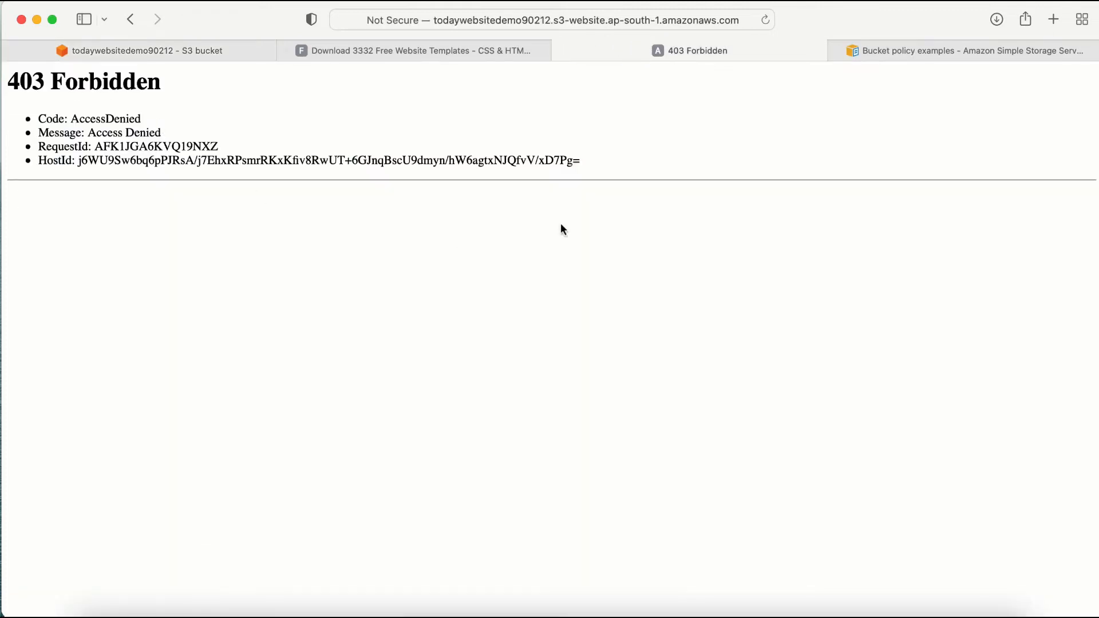
left_click(765, 20)
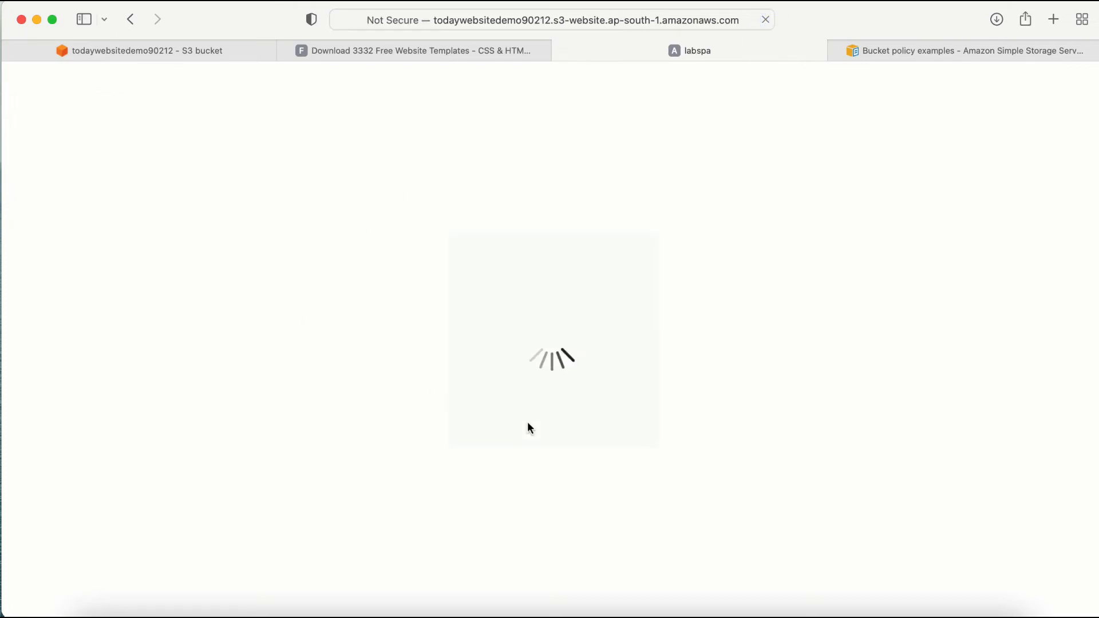
scroll(621, 413, "down", 5)
scroll(621, 414, "down", 5)
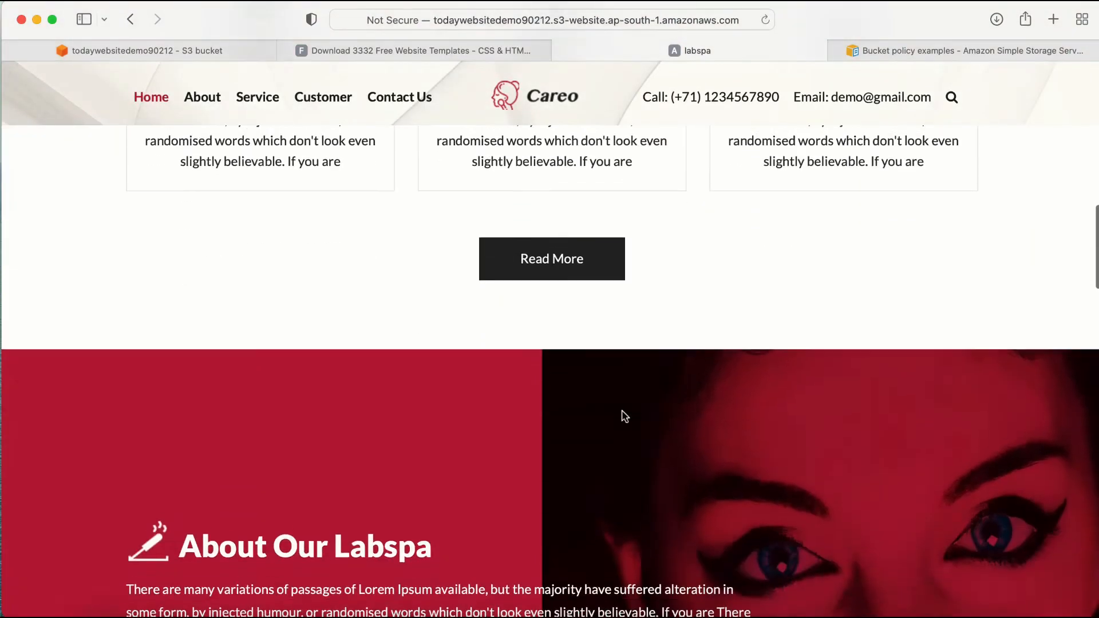
scroll(622, 417, "up", 10)
scroll(191, 107, "down", 10)
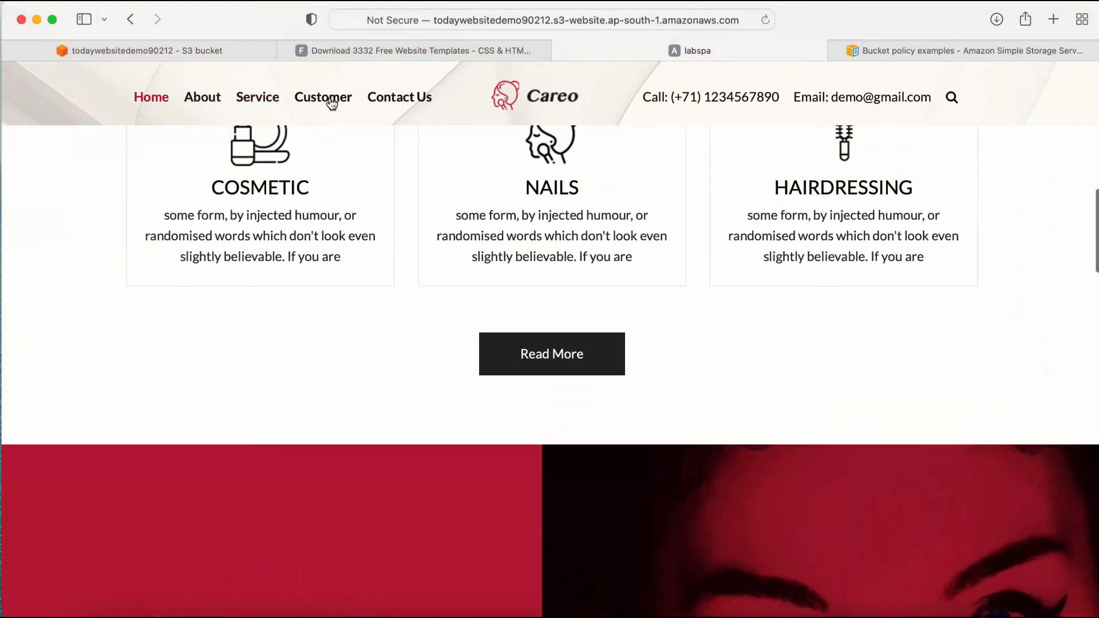
left_click(331, 100)
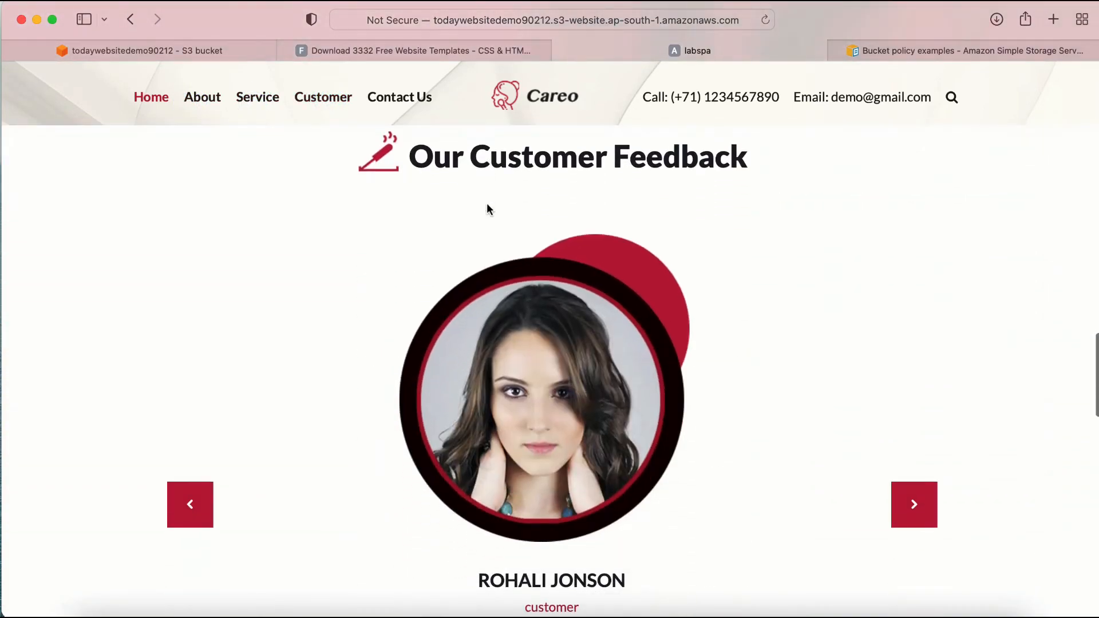
scroll(487, 204, "up", 15)
scroll(487, 207, "up", 3)
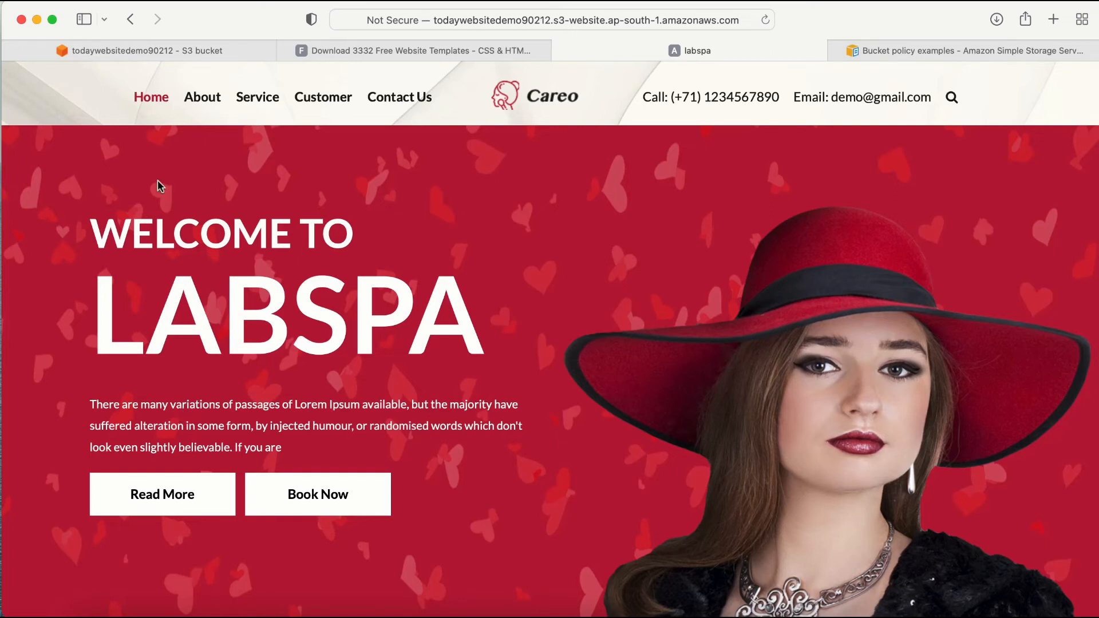
Return to the S3 console and examine the Effect and Principal entries of the saved bucket policy.
left_click(132, 50)
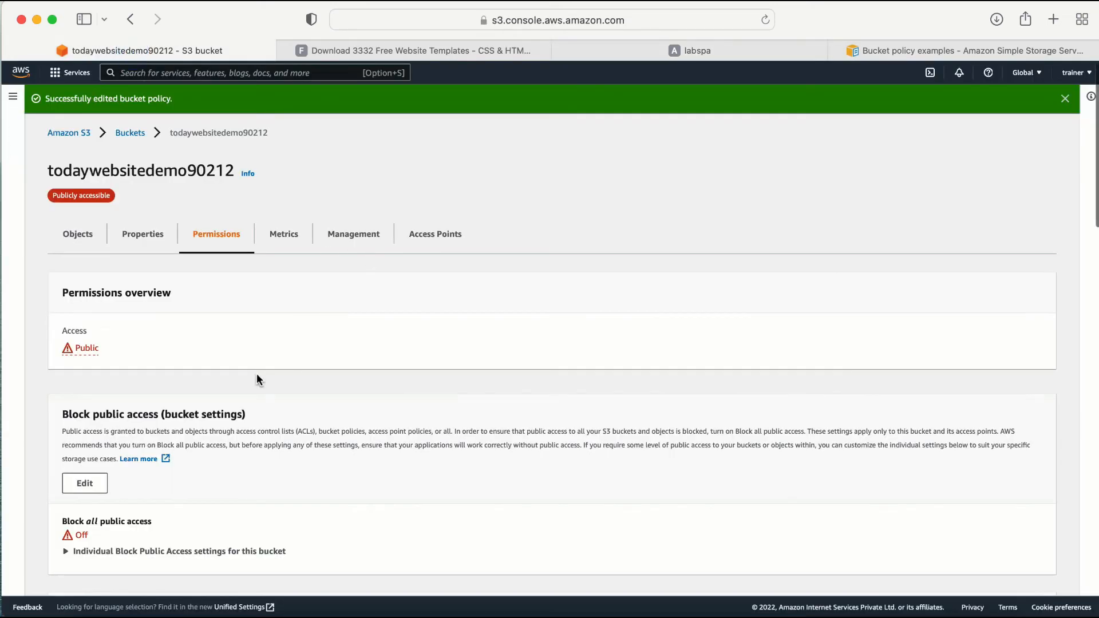
scroll(256, 373, "down", 10)
scroll(256, 373, "up", 8)
scroll(169, 541, "down", 1)
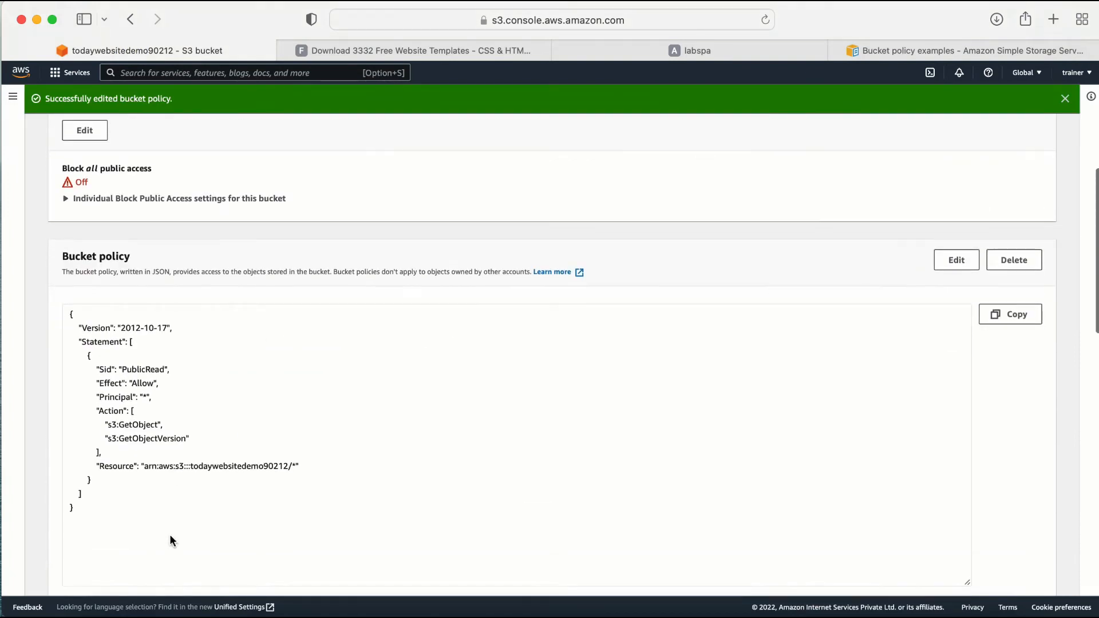
left_click(110, 515)
key("super+a")
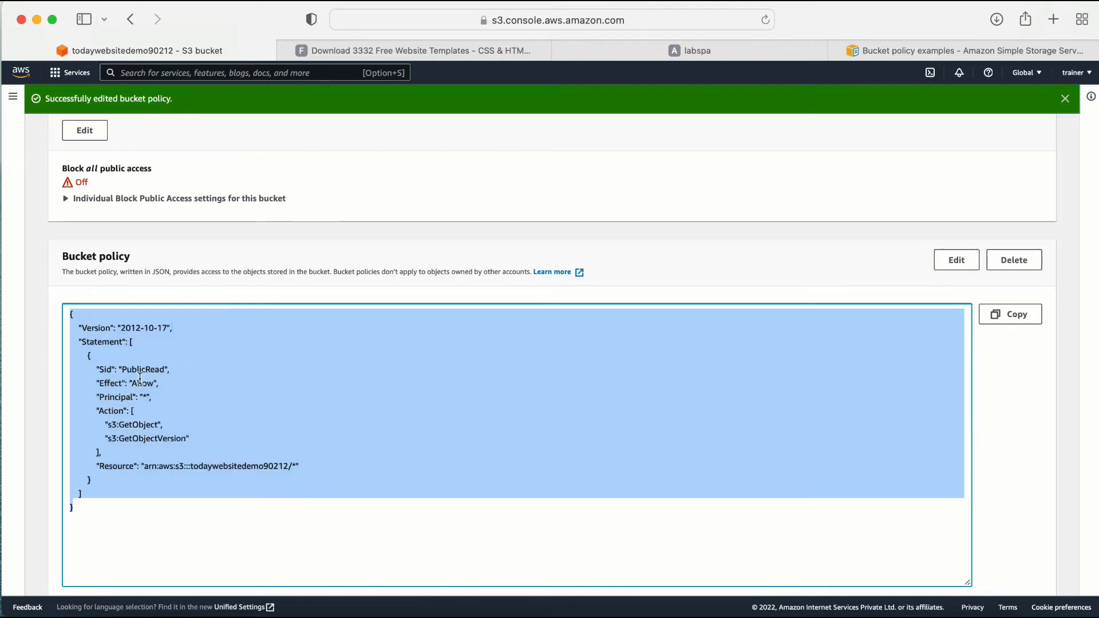
left_click(125, 382)
left_click(145, 397)
left_click_drag(102, 397, 172, 396)
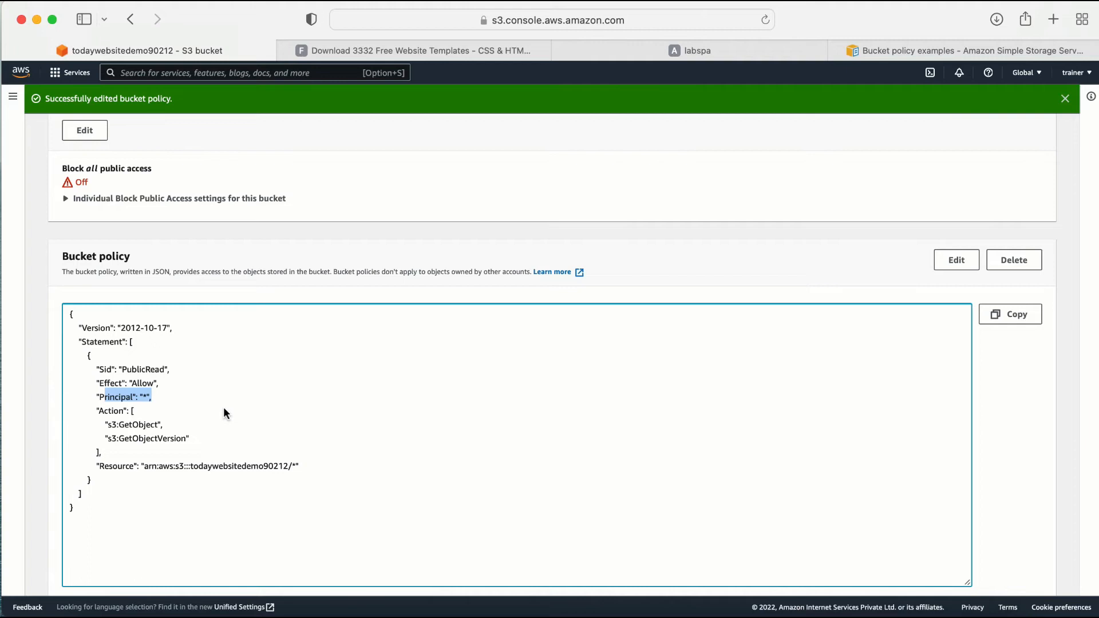
left_click(144, 396)
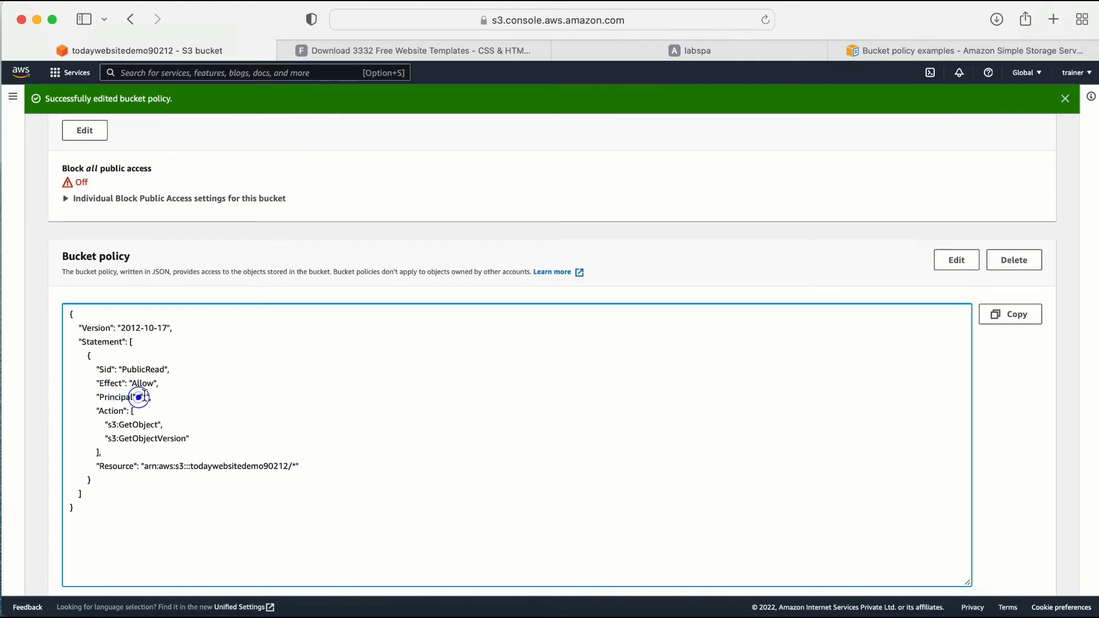
left_click(146, 396)
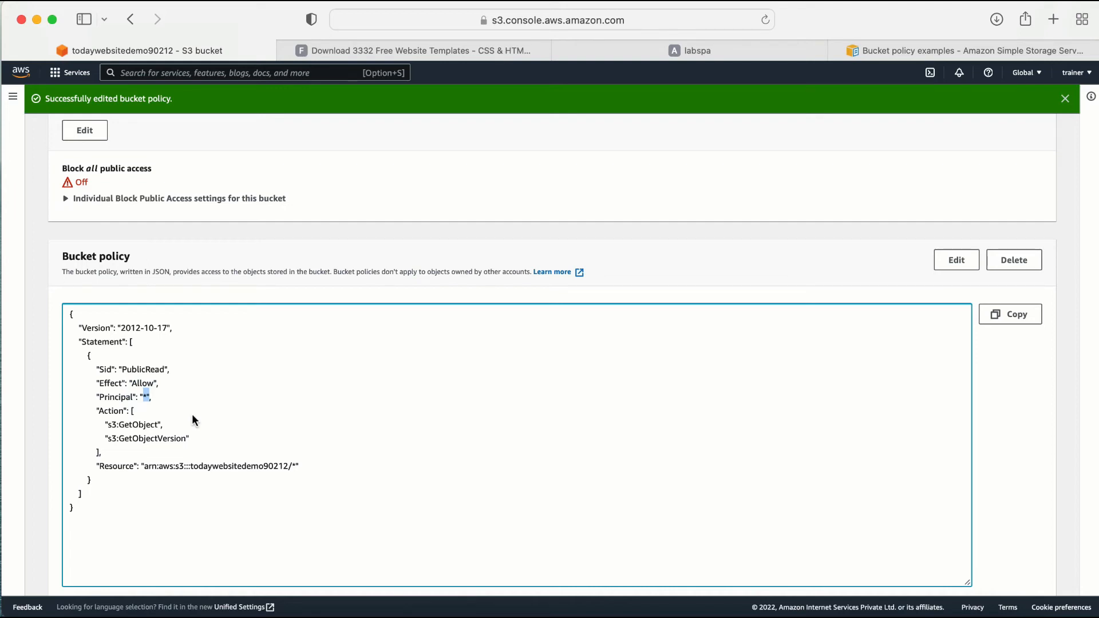
left_click(140, 393)
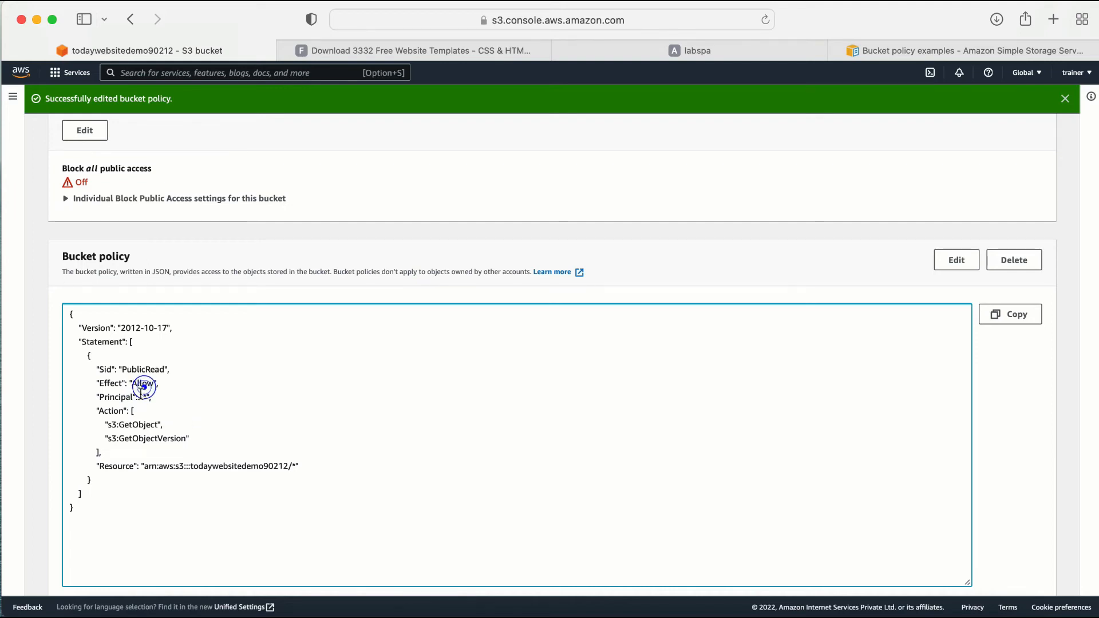
Examine the s3:GetObject and s3:GetObjectVersion actions in the saved bucket policy.
left_click(97, 418)
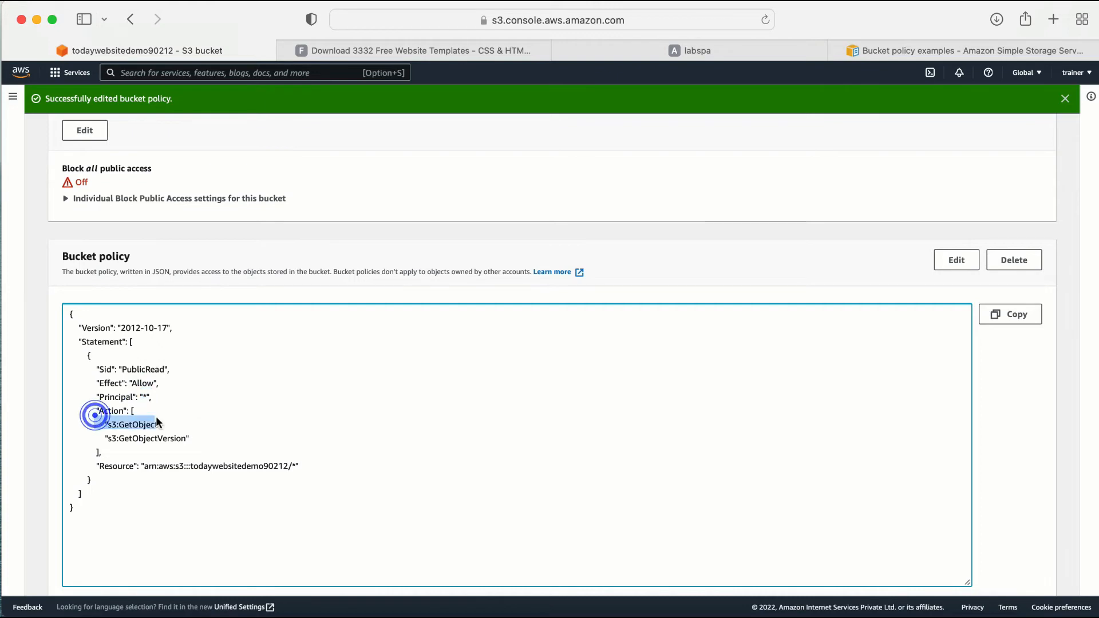
double_click(103, 422)
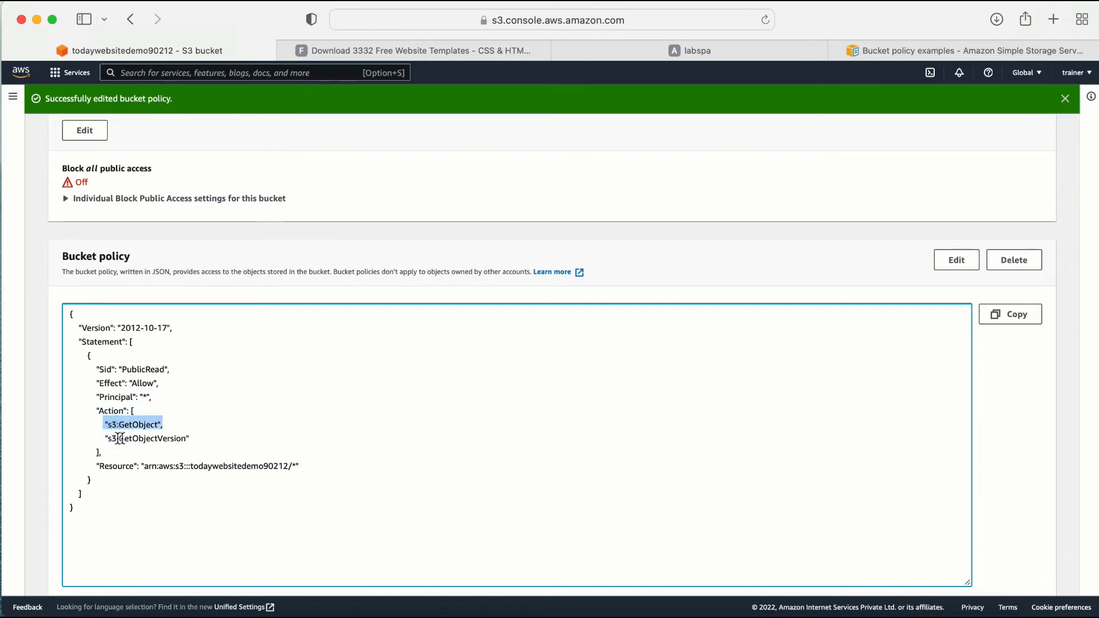
left_click(108, 439)
left_click_drag(109, 438, 221, 436)
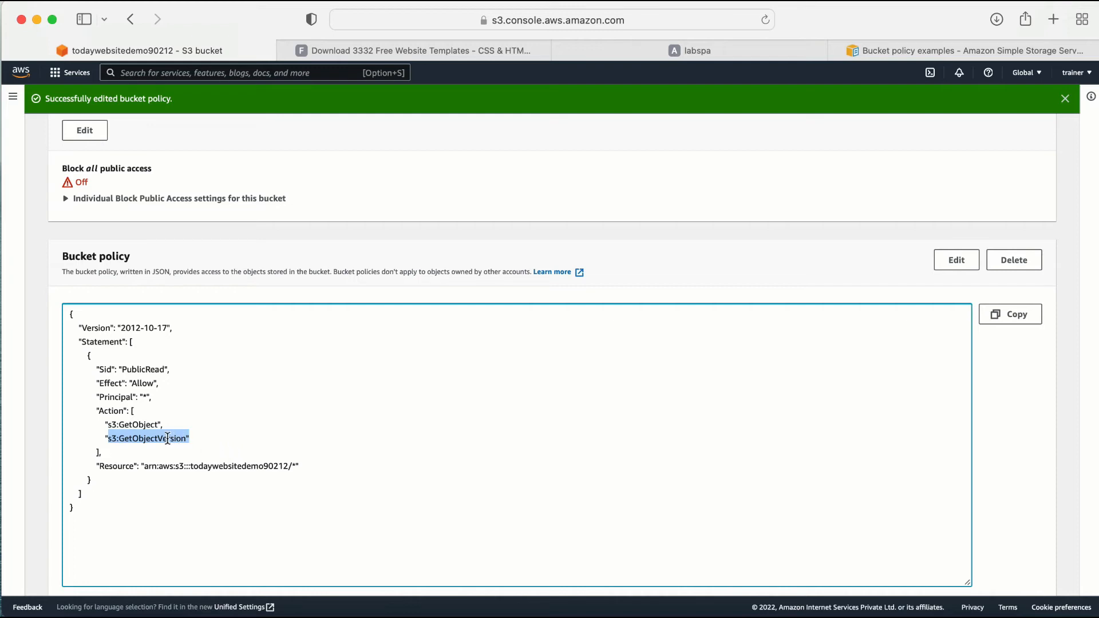
left_click_drag(139, 439, 240, 443)
Display the bucket's objects, and open all local careo site files in Visual Studio Code, trusting the workspace's authors.
scroll(216, 437, "up", 10)
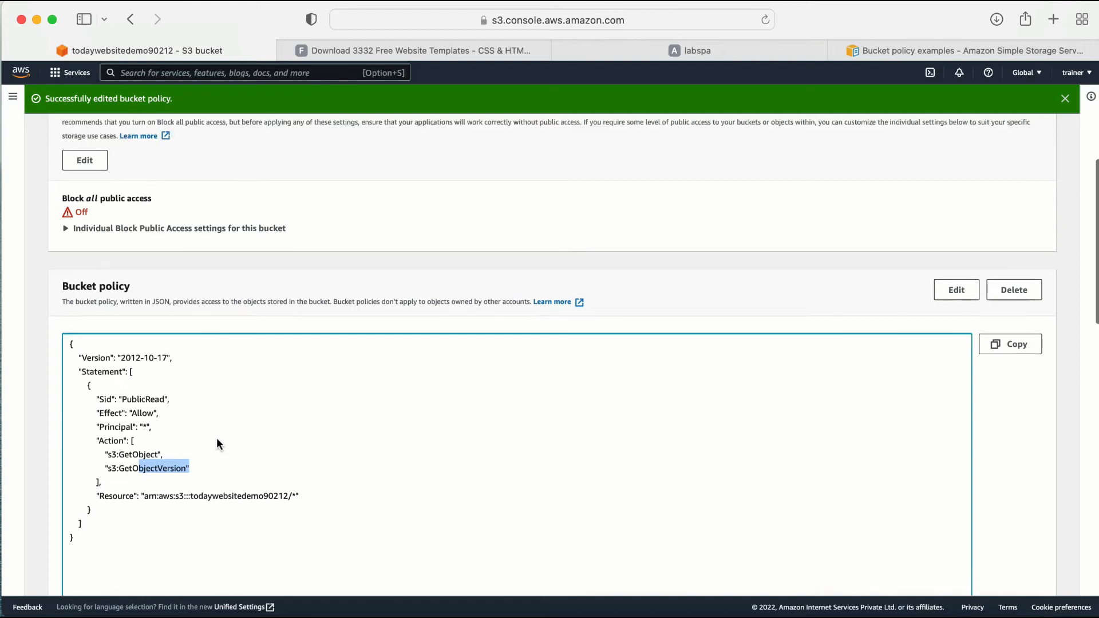
left_click(79, 235)
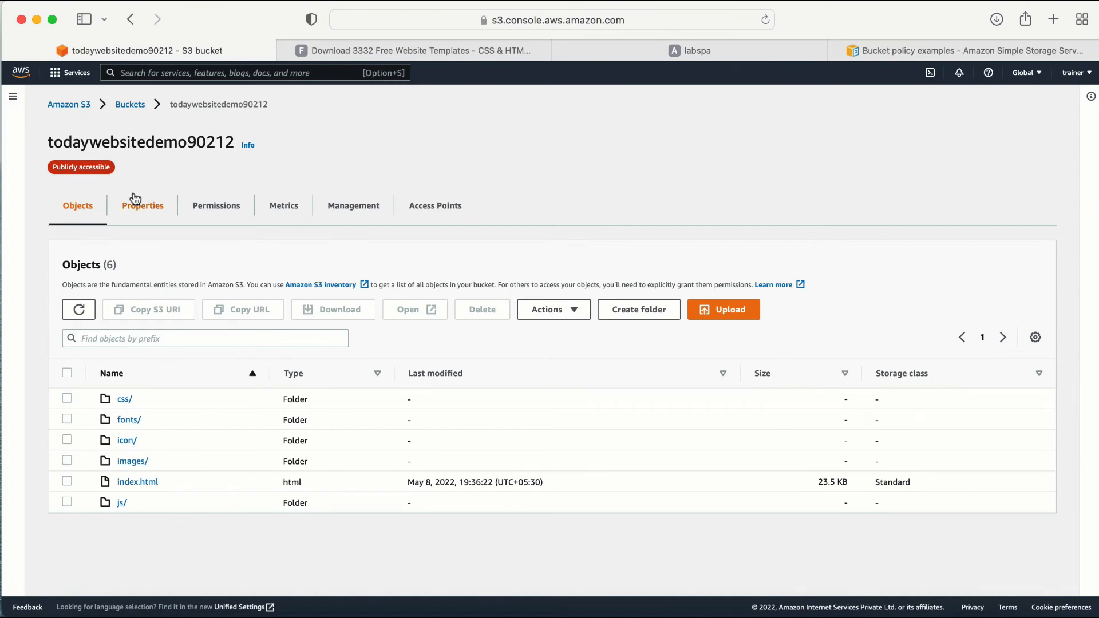
left_click(38, 21)
key("super+a")
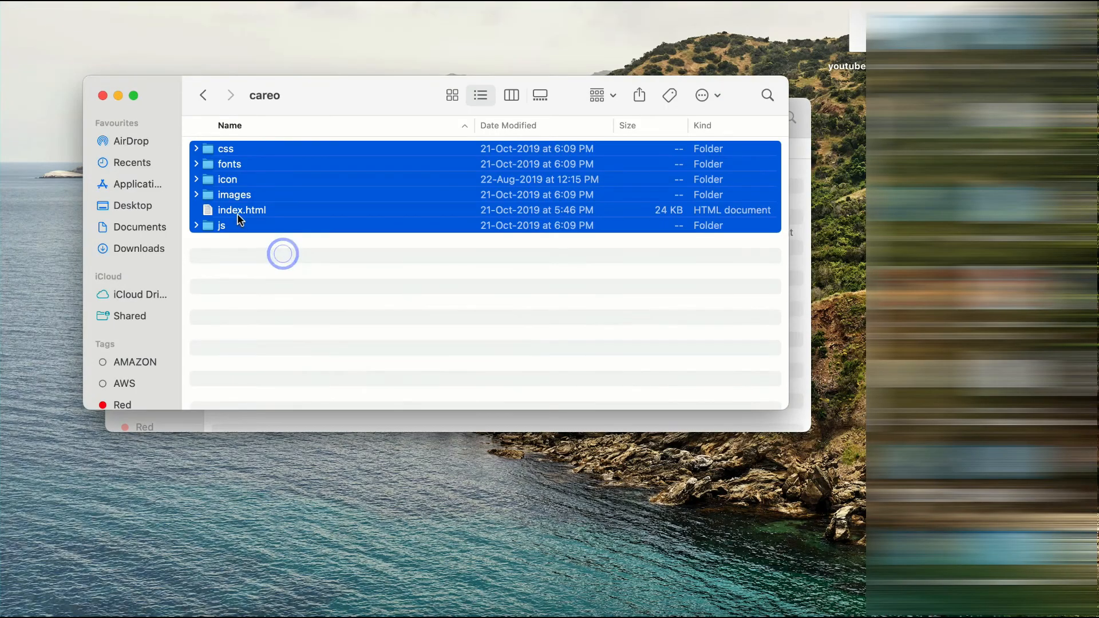
left_click_drag(236, 212, 112, 615)
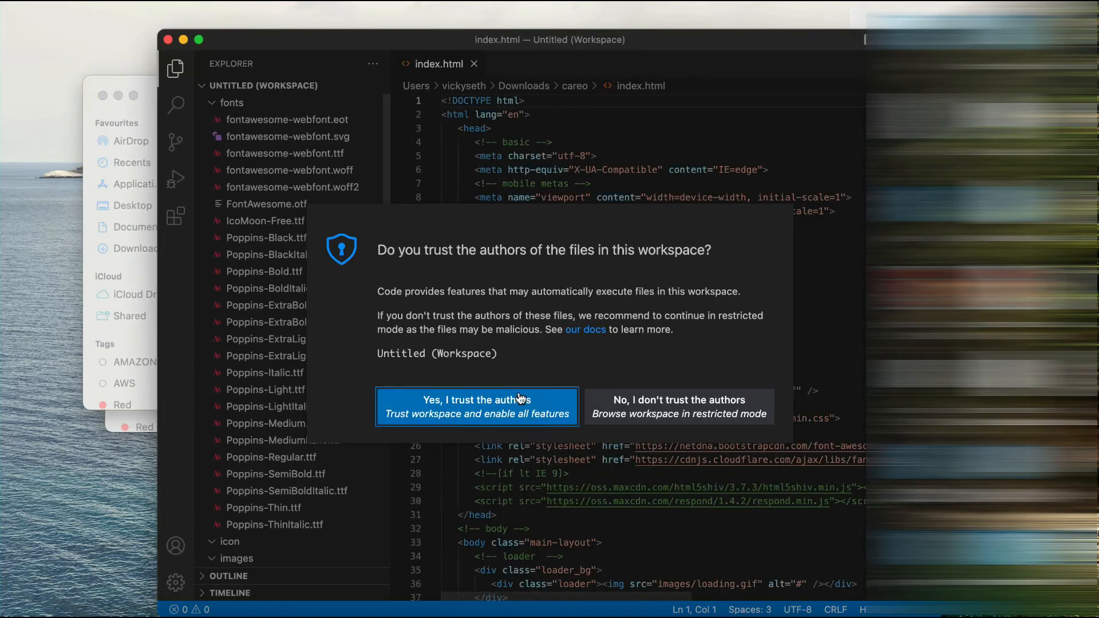
left_click(468, 412)
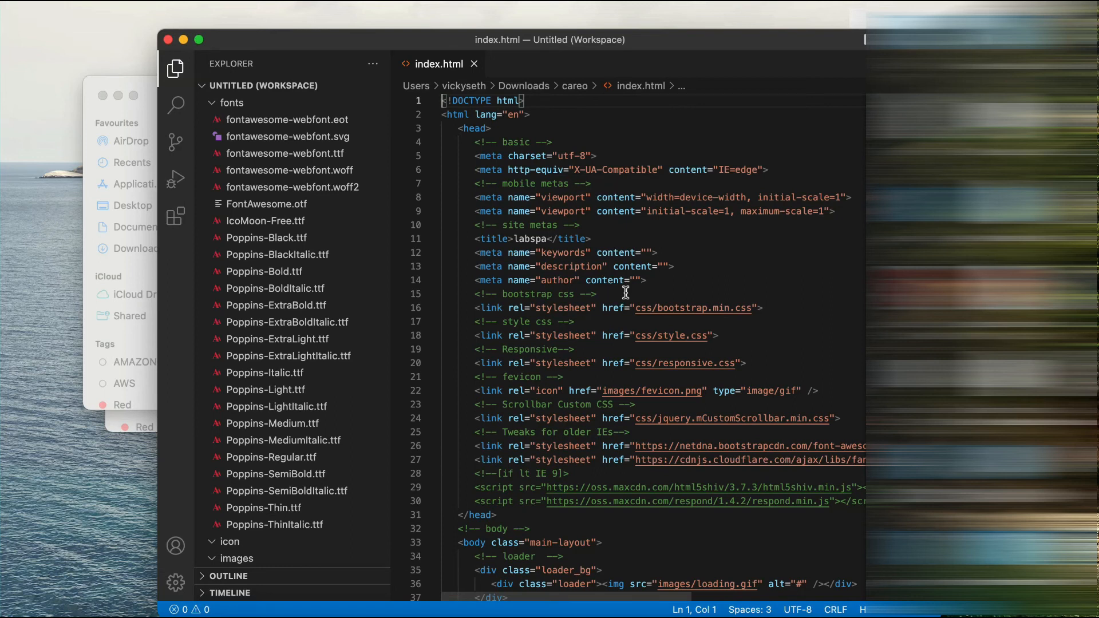
scroll(641, 279, "down", 5)
scroll(693, 269, "up", 5)
Switch to the browser to view the hosted website's home page, and return to index.html in Visual Studio Code.
mouse_move(532, 155)
left_click(233, 612)
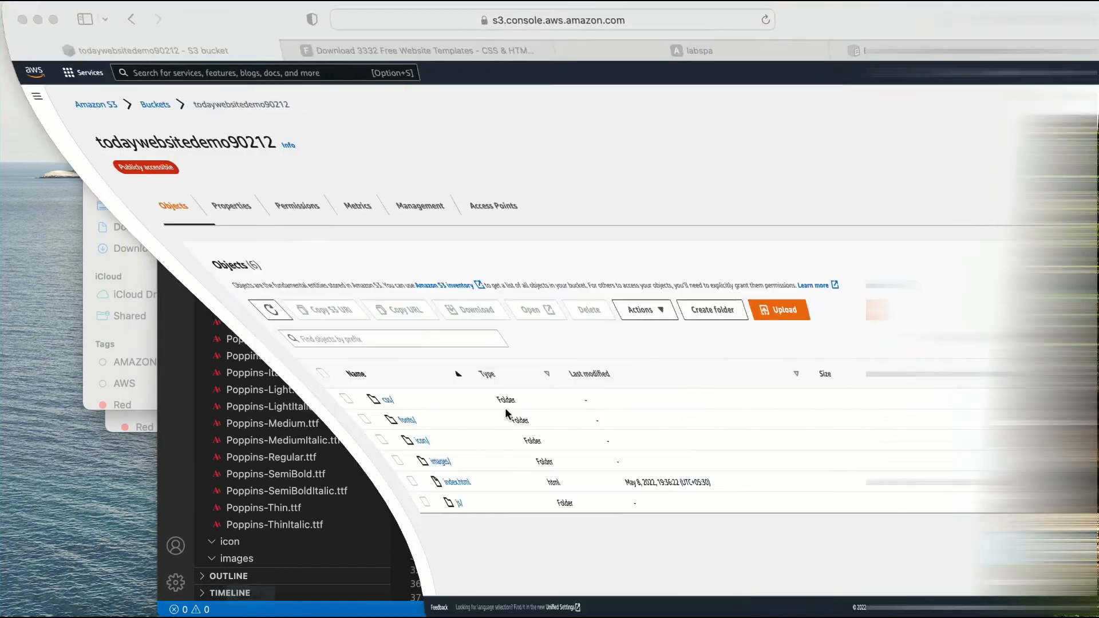
left_click(424, 49)
left_click(640, 49)
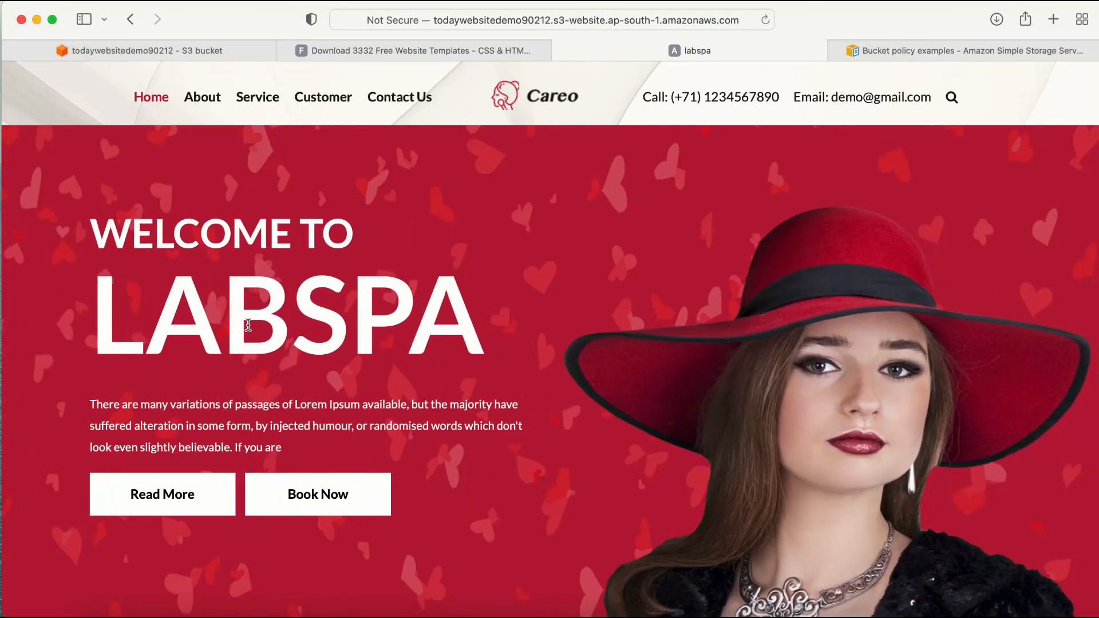
left_click(35, 20)
left_click(603, 351)
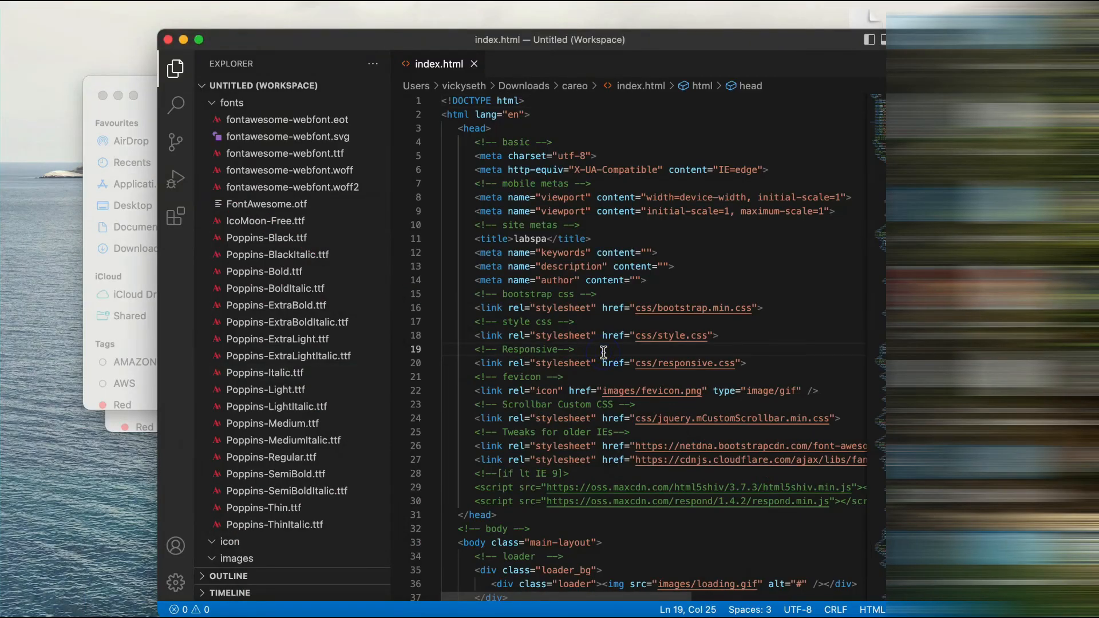
Find "labspa" in index.html and locate the h1 heading in the first carousel banner.
key("cmd+f")
type("labspa")
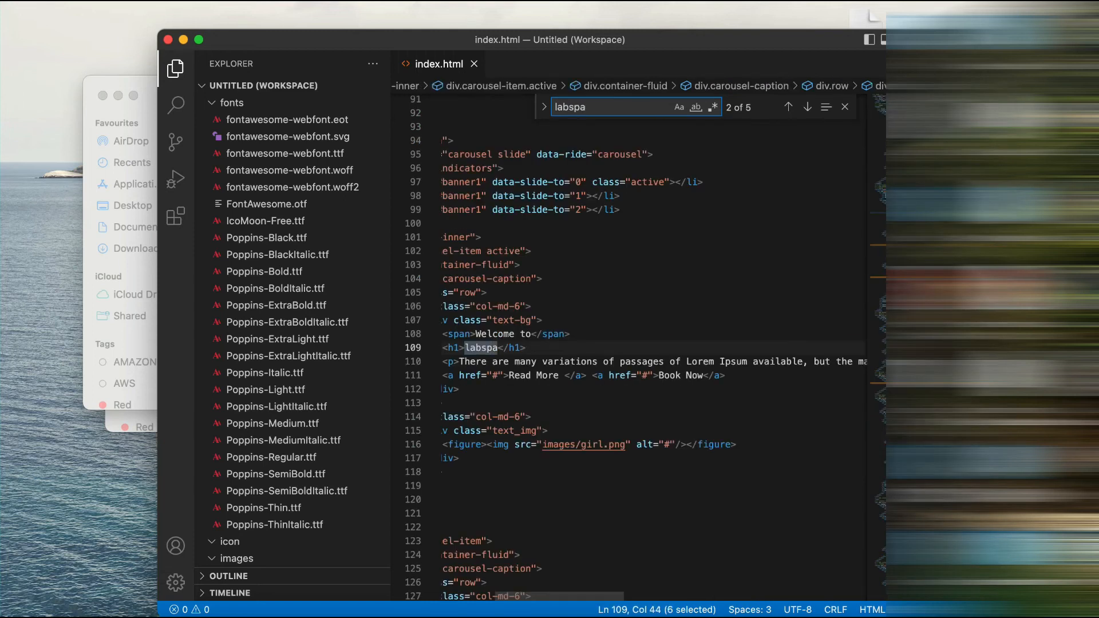
scroll(795, 397, "left", 3)
left_click(552, 350)
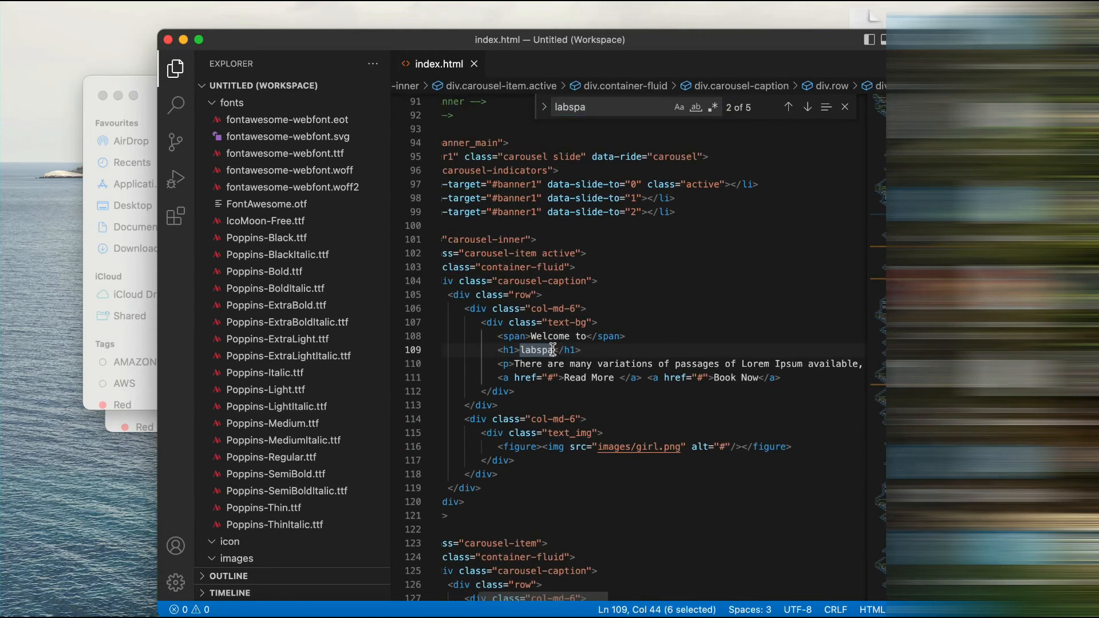
Replace the first banner's h1 heading text with AWSDEMO and save index.html.
left_click(552, 349)
key("BackSpace")
key("BackSpace")
key("BackSpace")
key("BackSpace")
key("BackSpace")
key("BackSpace")
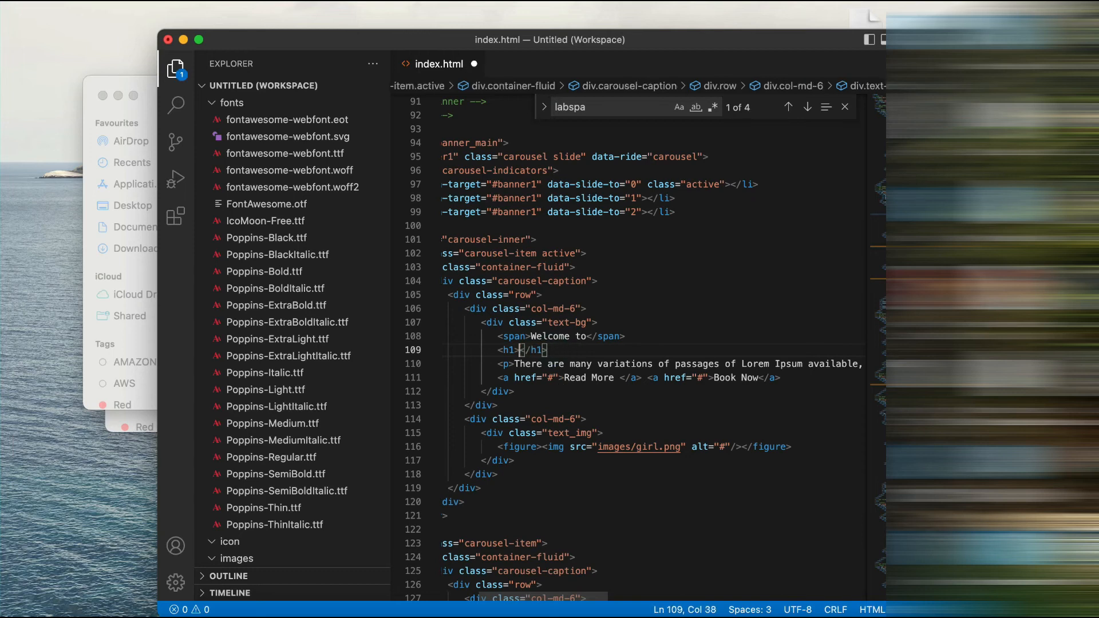
type("AWS")
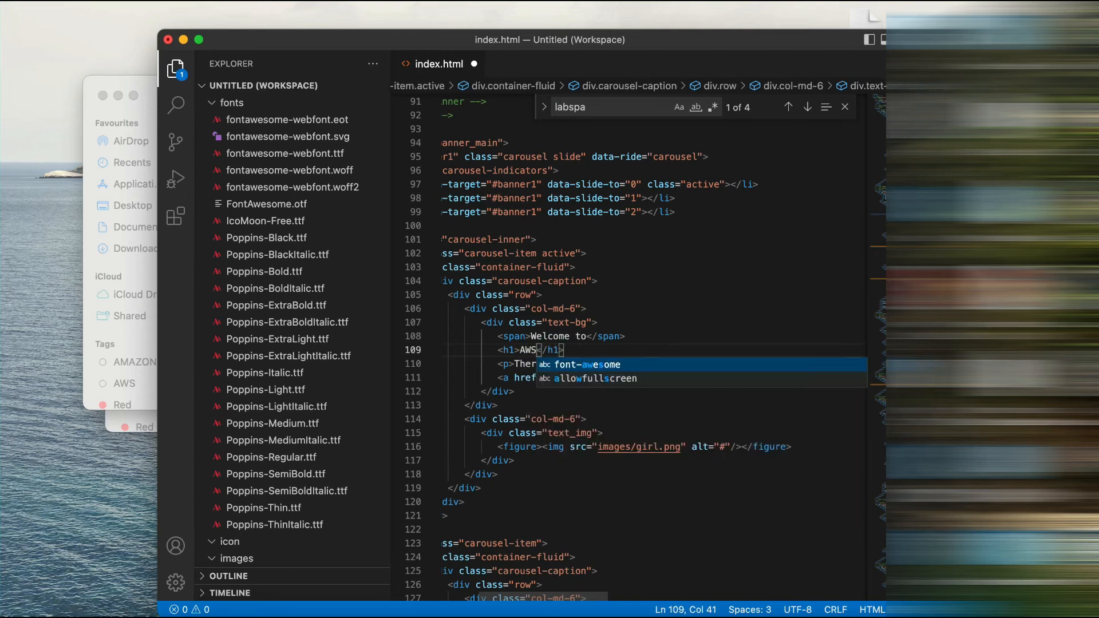
type("DEMO")
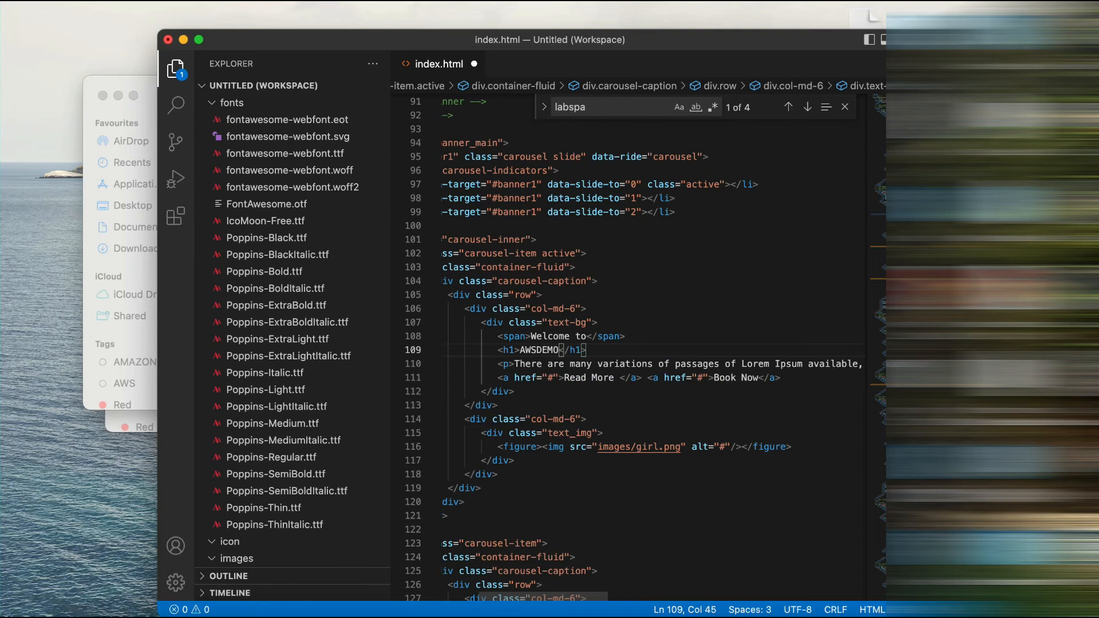
left_click(721, 271)
key("super+s")
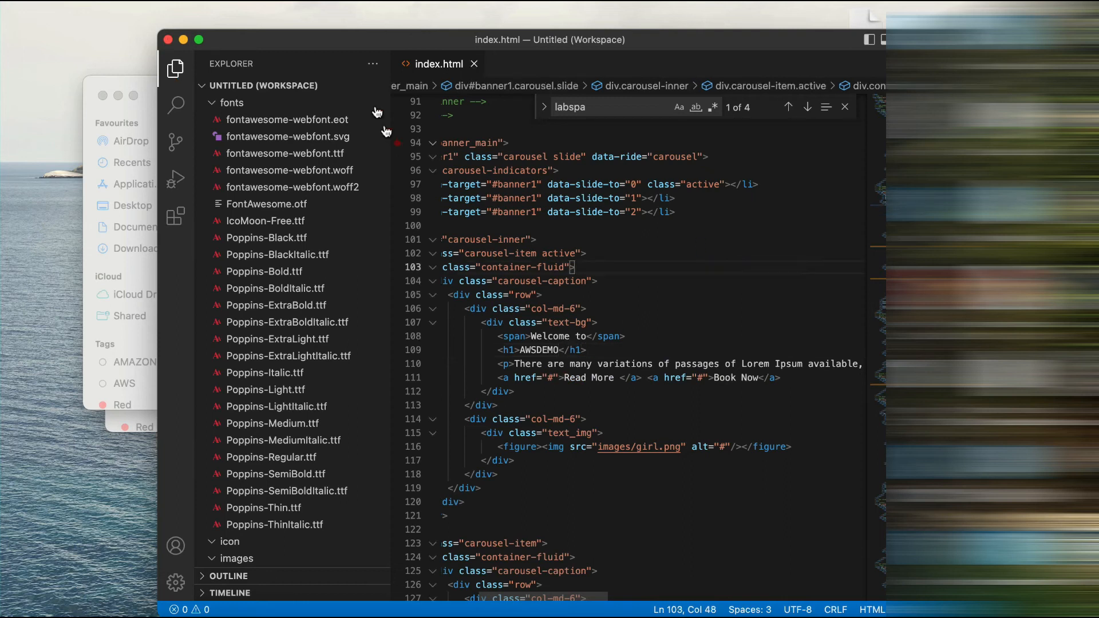
Minimize Visual Studio Code and switch to Safari, showing the todaywebsitedemo90212 bucket in the S3 console.
left_click(183, 39)
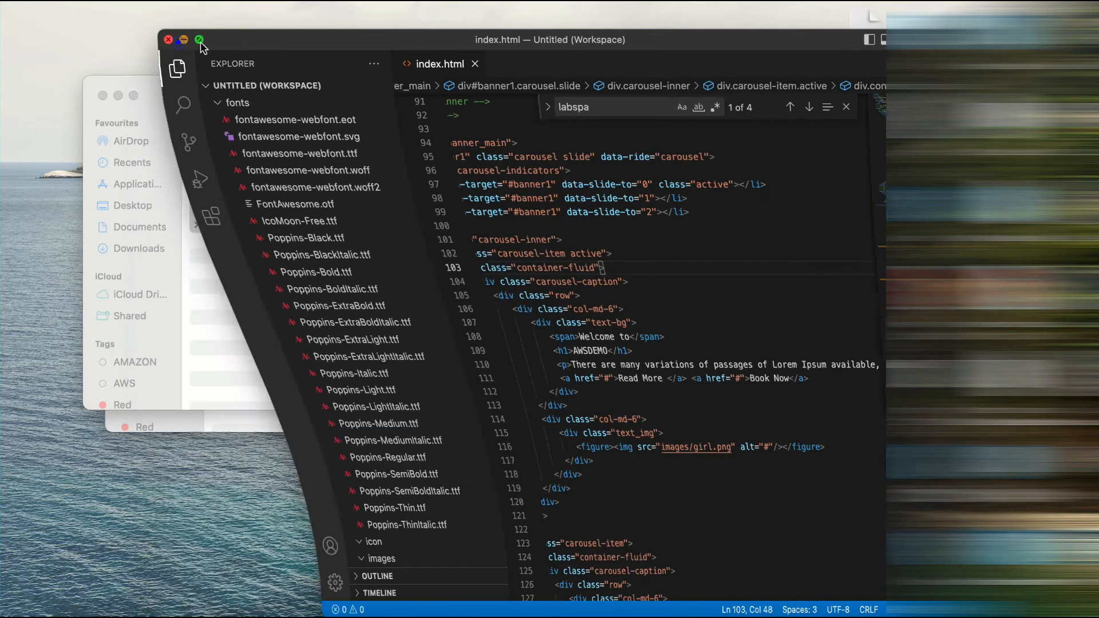
left_click(257, 240)
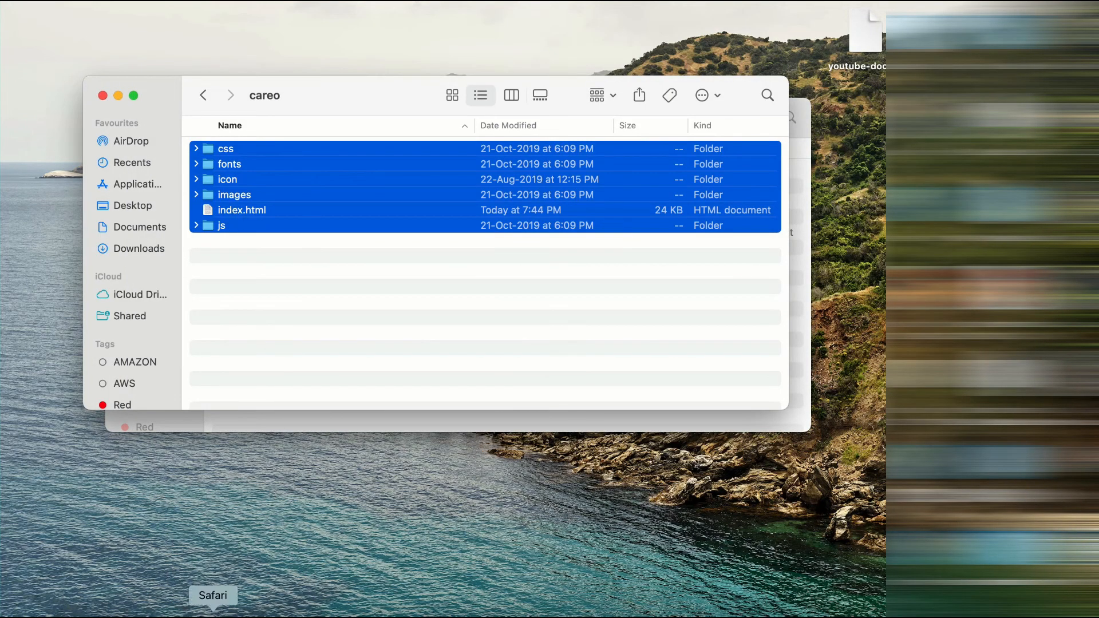
left_click(213, 611)
left_click(152, 49)
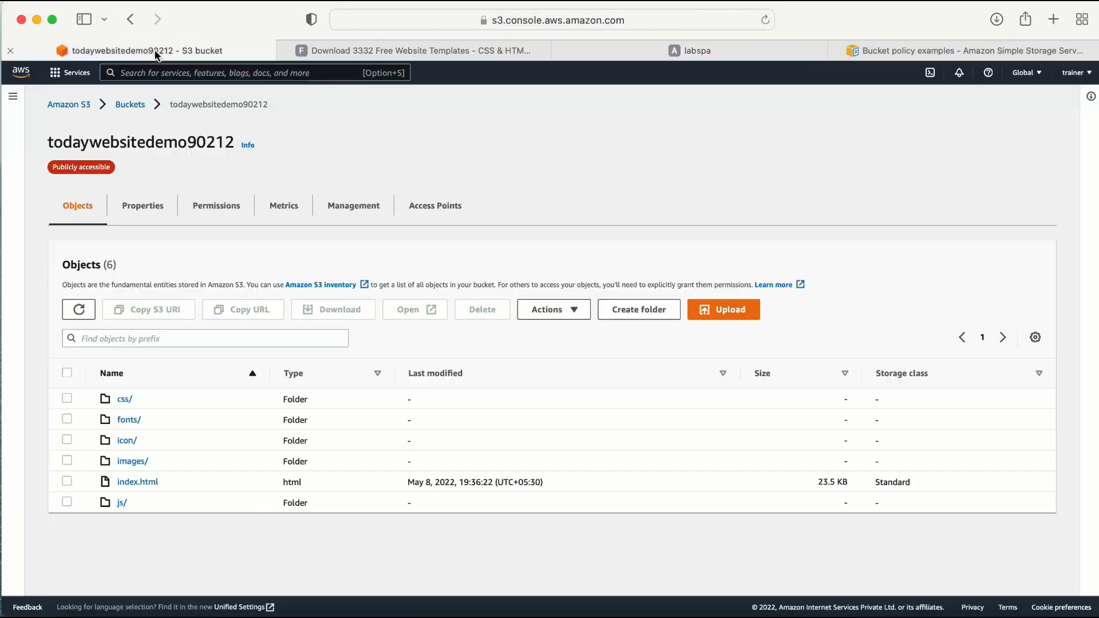
left_click_drag(268, 13, 566, 34)
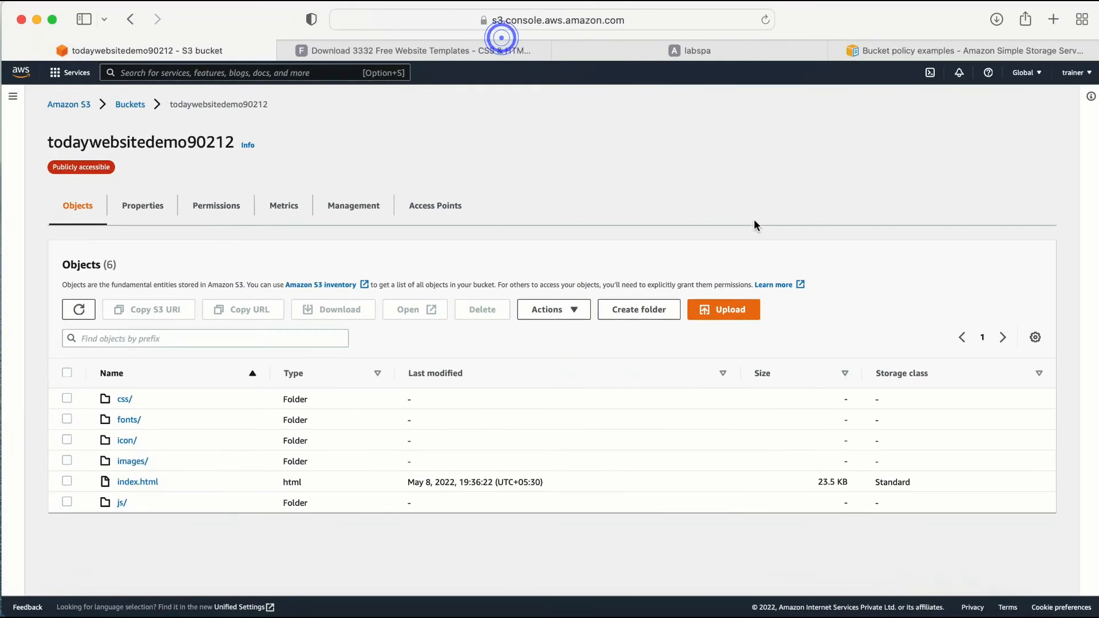
Start an upload to the bucket and add index.html from the careo folder in Downloads.
left_click(719, 319)
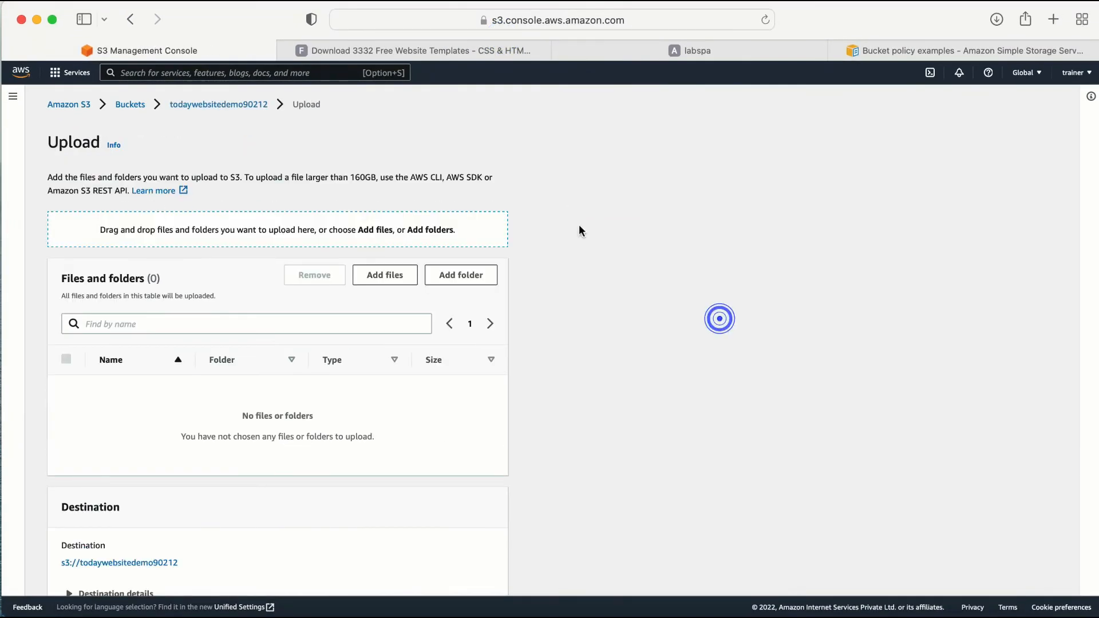
left_click(391, 276)
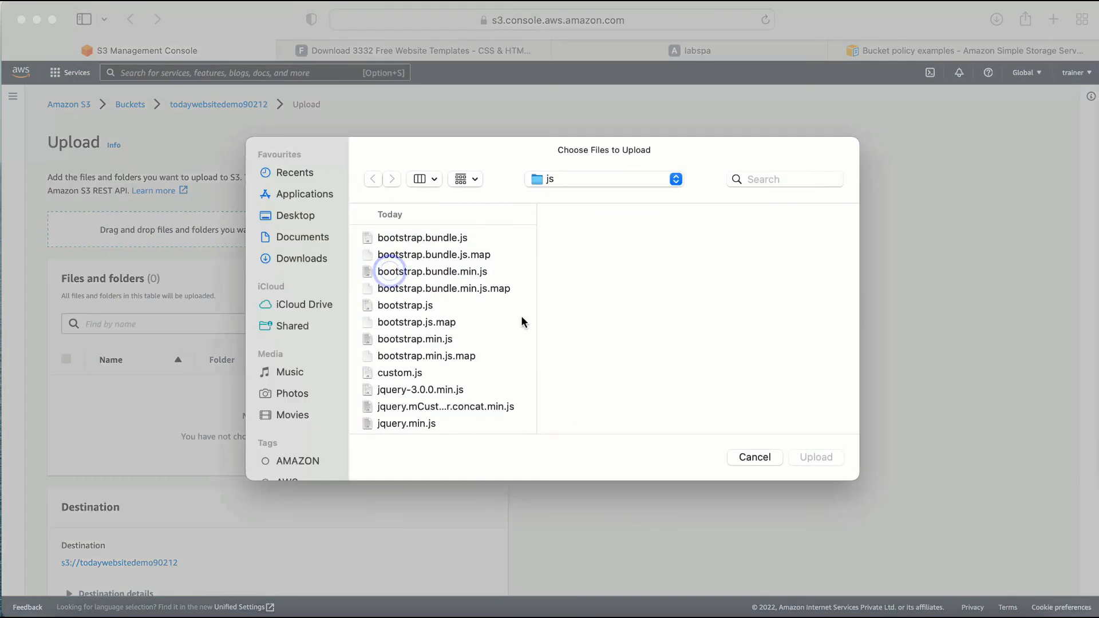
left_click(284, 259)
left_click(386, 237)
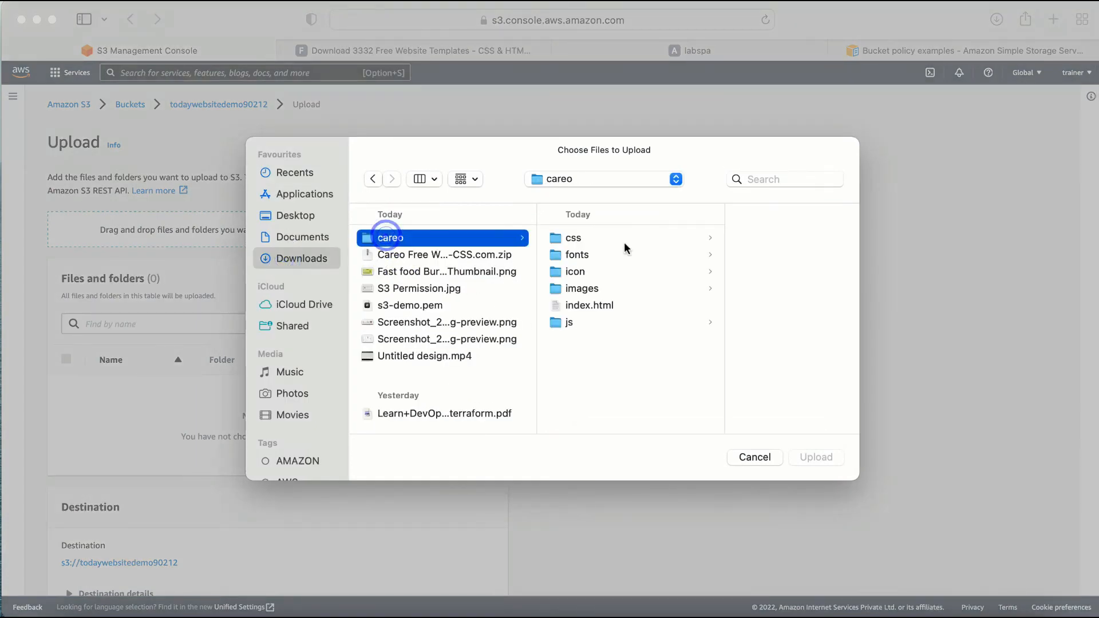
left_click(581, 305)
left_click(816, 457)
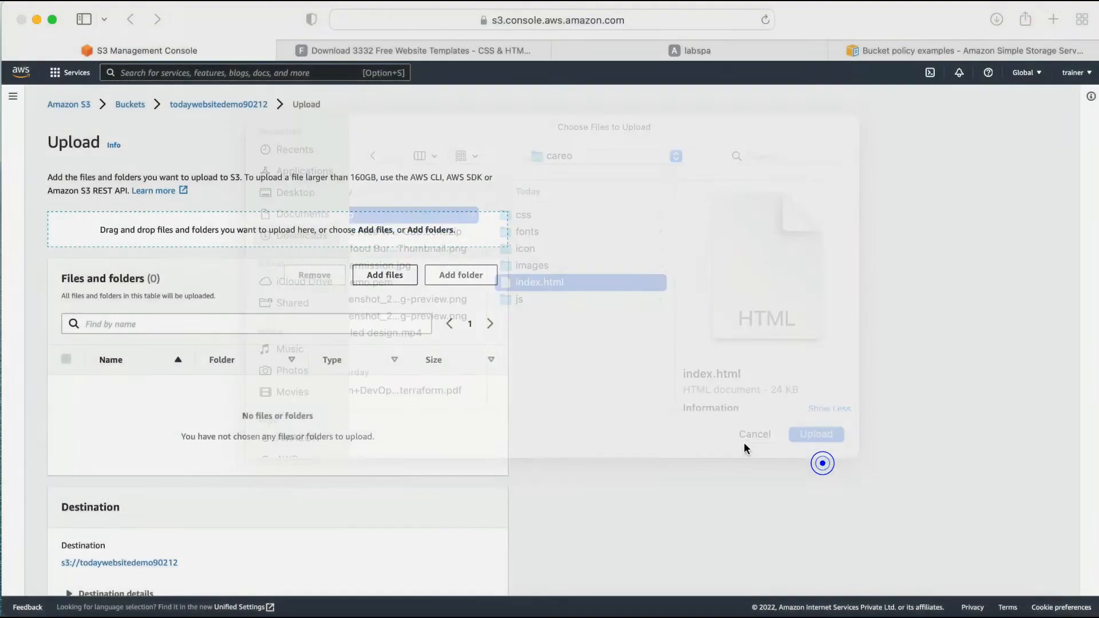
Upload index.html to the bucket and close the upload status page.
scroll(719, 469, "down", 2)
scroll(719, 470, "down", 1)
left_click(479, 574)
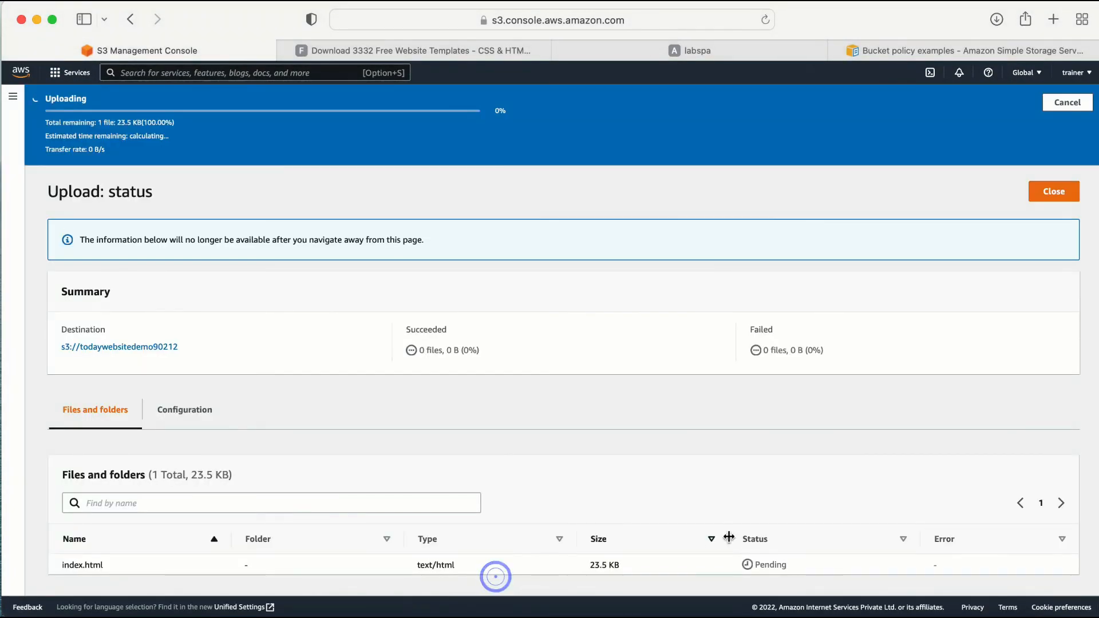
left_click(1054, 151)
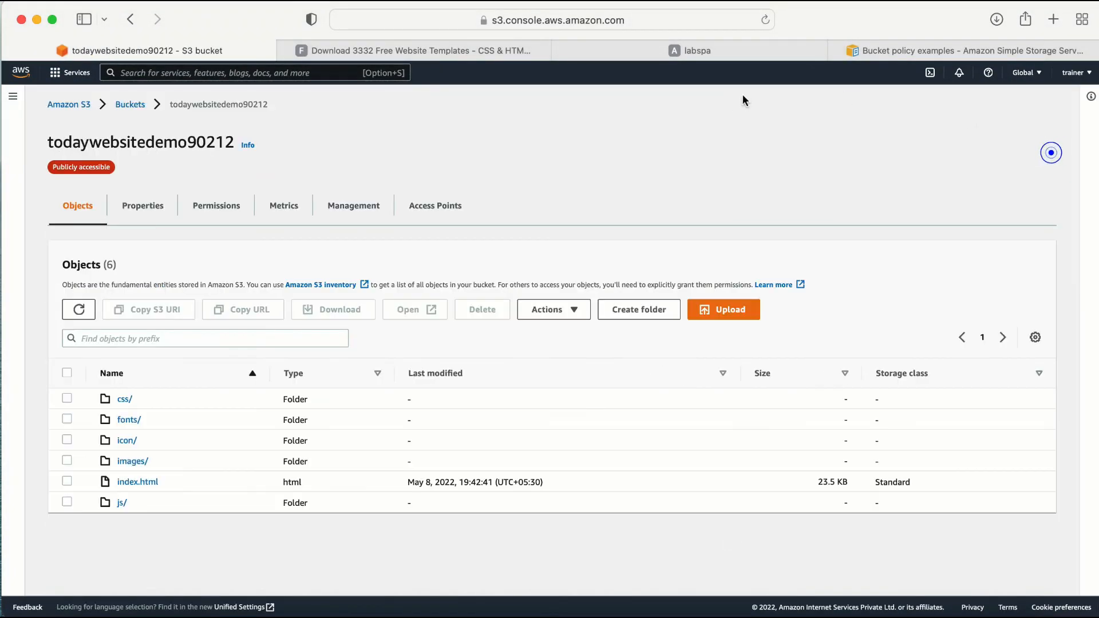
Reload the hosted website to check its banner heading, and return to the bucket's object list.
left_click(669, 50)
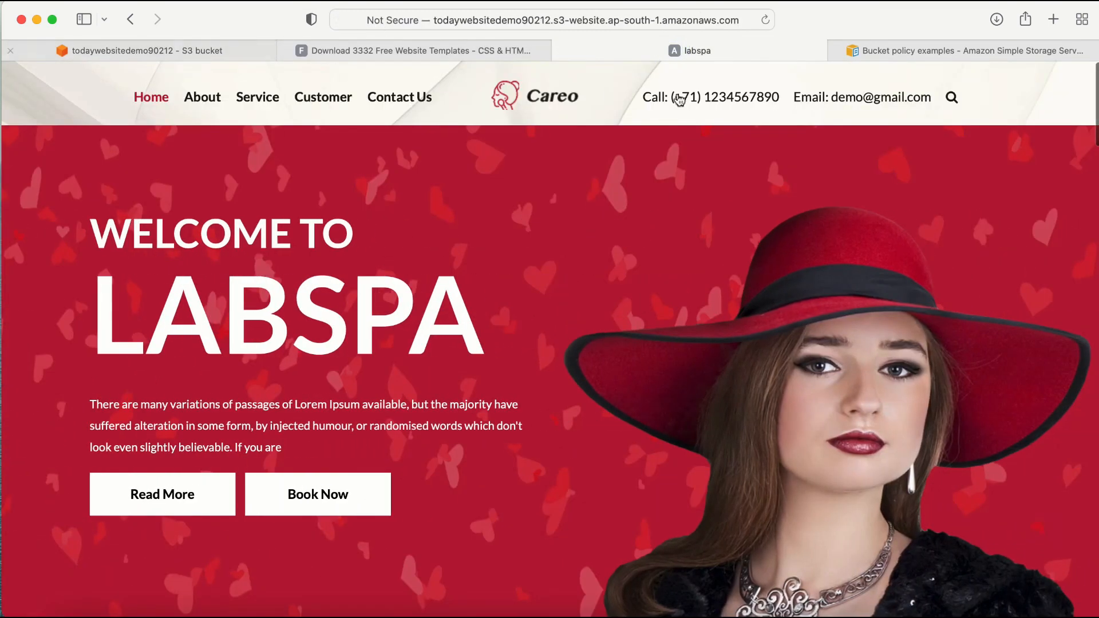
left_click(765, 20)
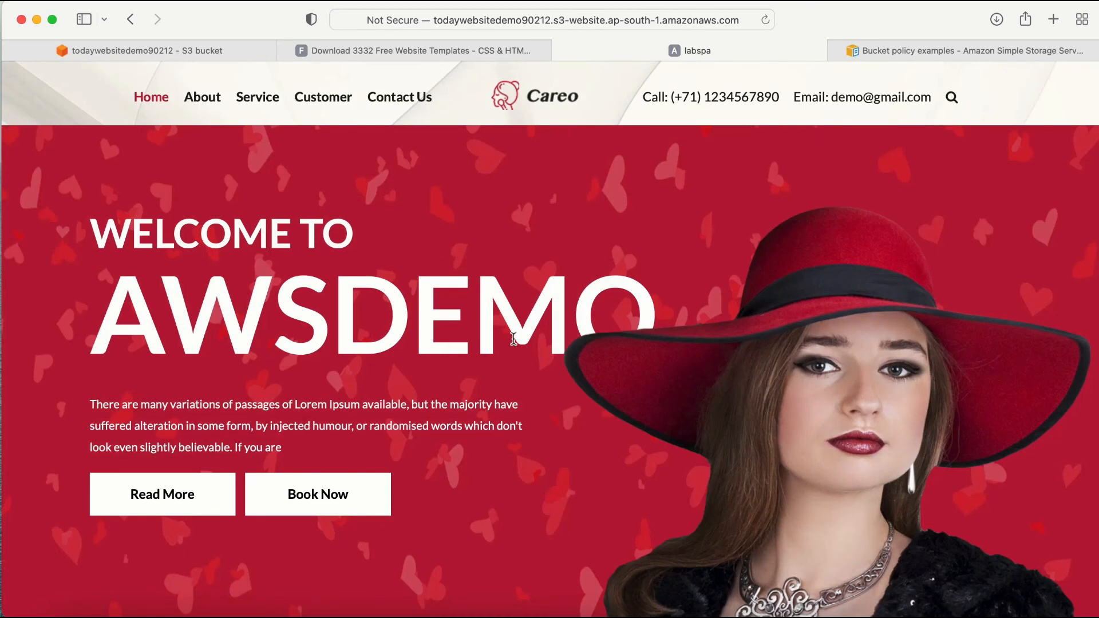
left_click(154, 39)
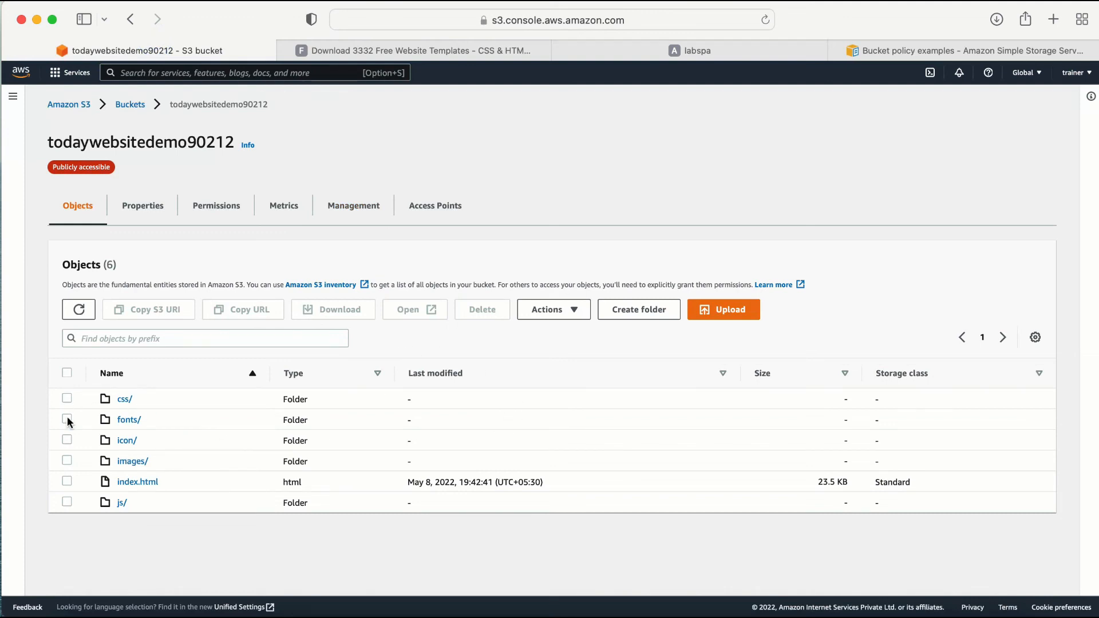
Select and deselect index.html in the bucket, view the hosted site again, and return to the bucket's object list.
left_click(68, 482)
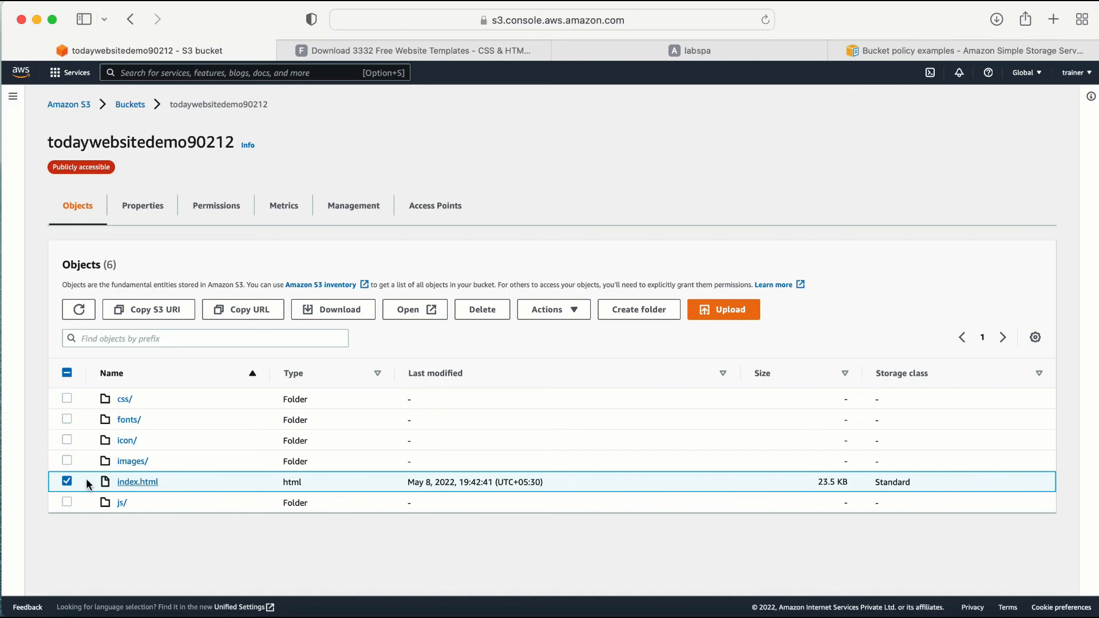
left_click(67, 481)
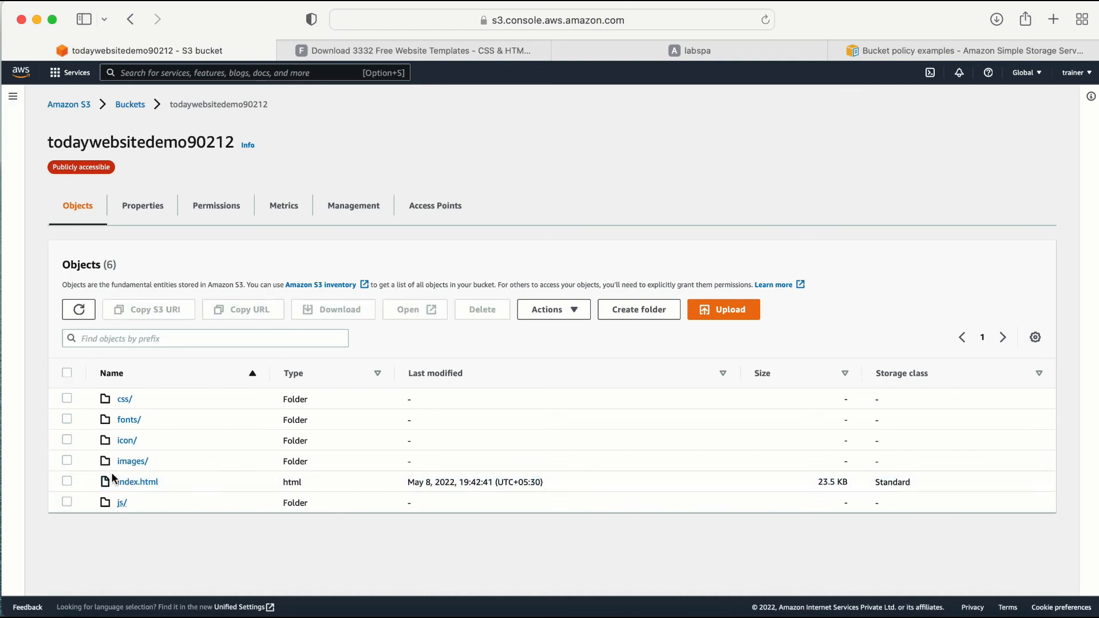
left_click(683, 57)
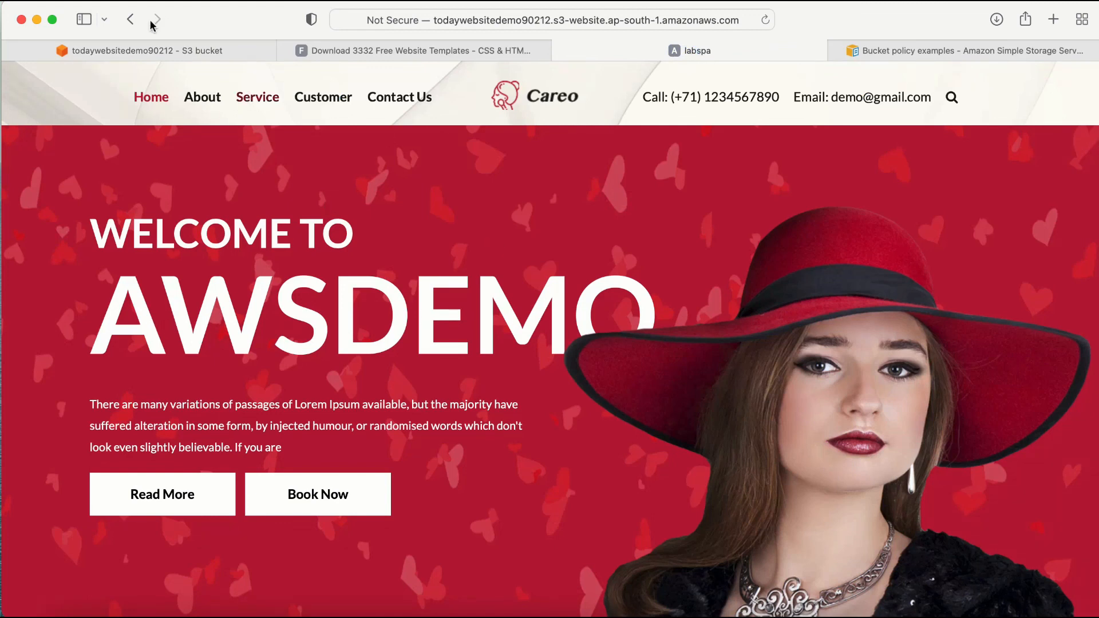
left_click(135, 50)
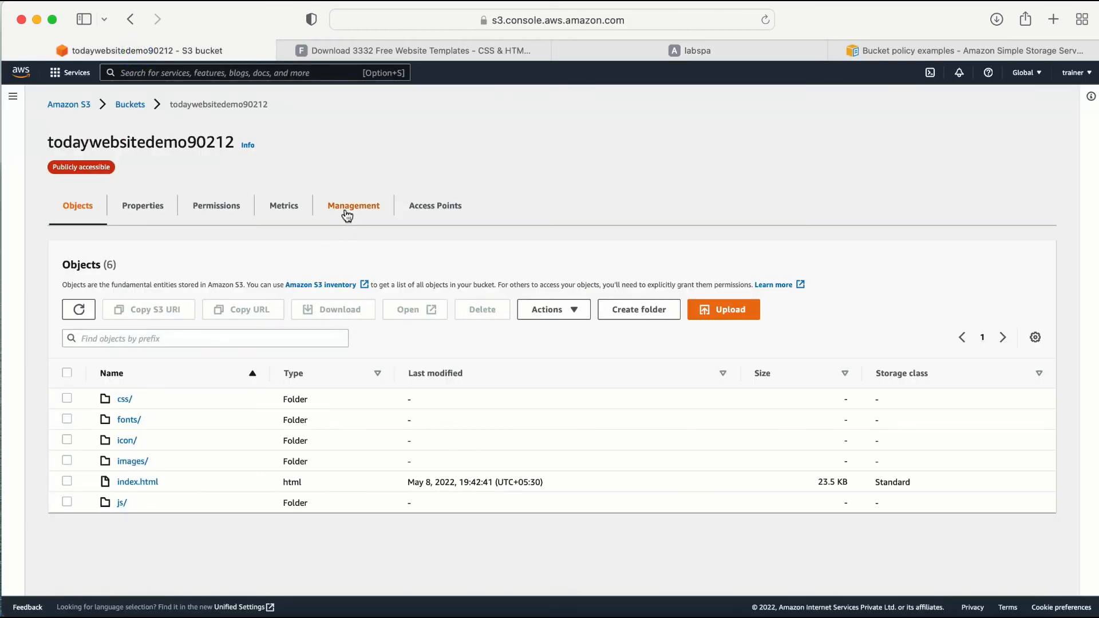